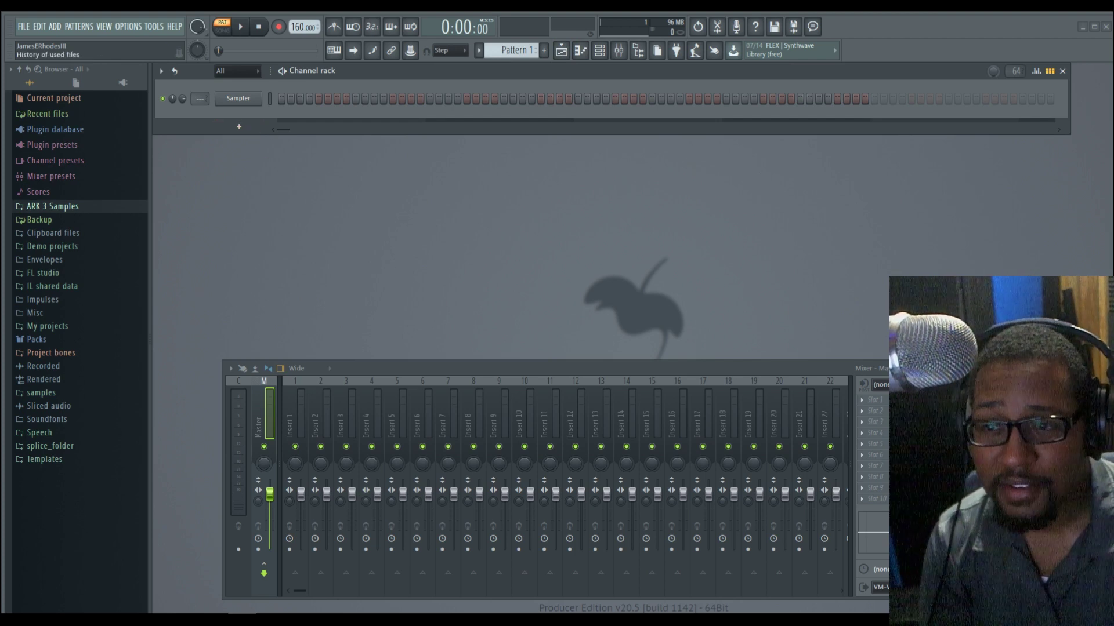
- Load the EVIL_NEEDLE_synth_loop_wahwah_160_Gmin sample into the Sampler channel and trigger it on step 1
left_click_drag(238, 102, 238, 102)
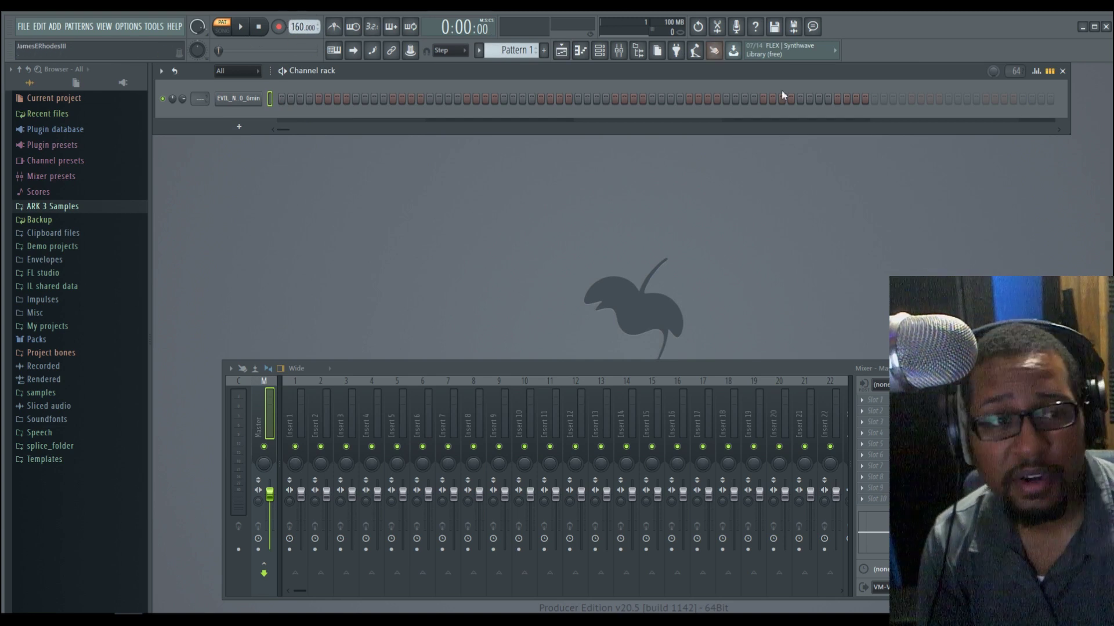
mouse_move(1016, 71)
left_mouse_down()
mouse_move(1014, 82)
mouse_move(1014, 68)
left_mouse_up()
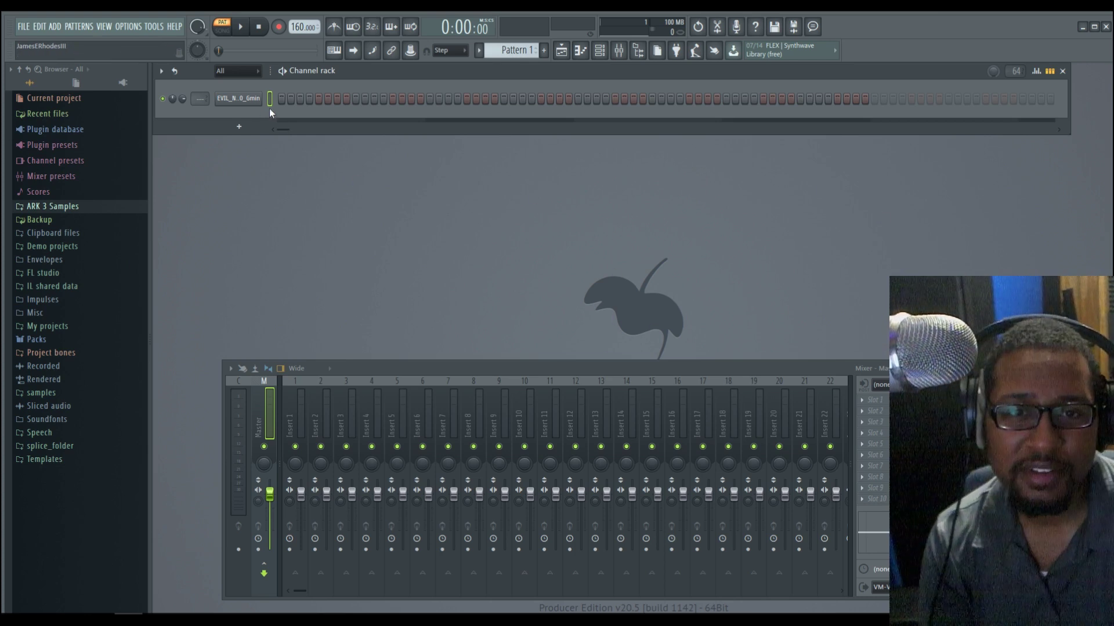
left_click(283, 98)
- Audition the synth loop from its channel settings, then enable the metronome and play the pattern
left_click(238, 98)
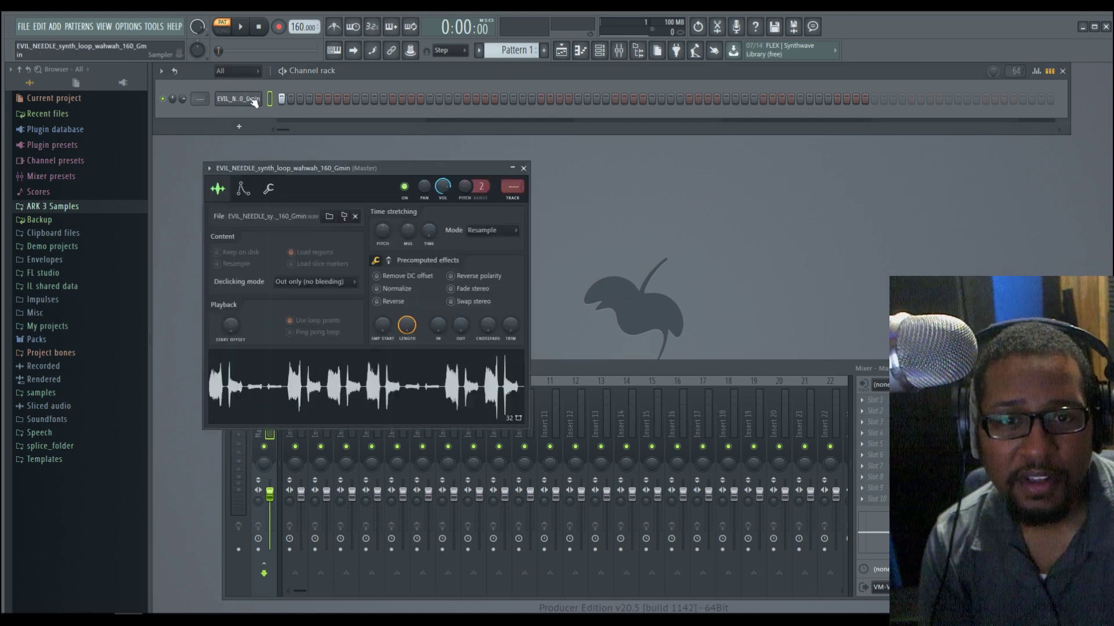
left_click(384, 405)
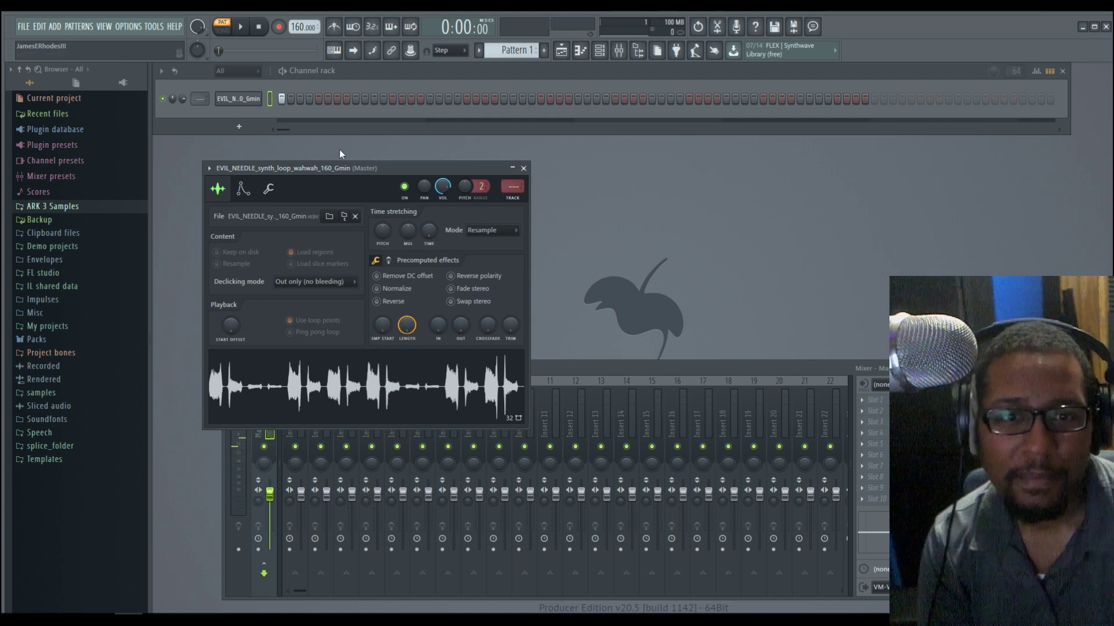
key("ctrl+m")
left_click(241, 27)
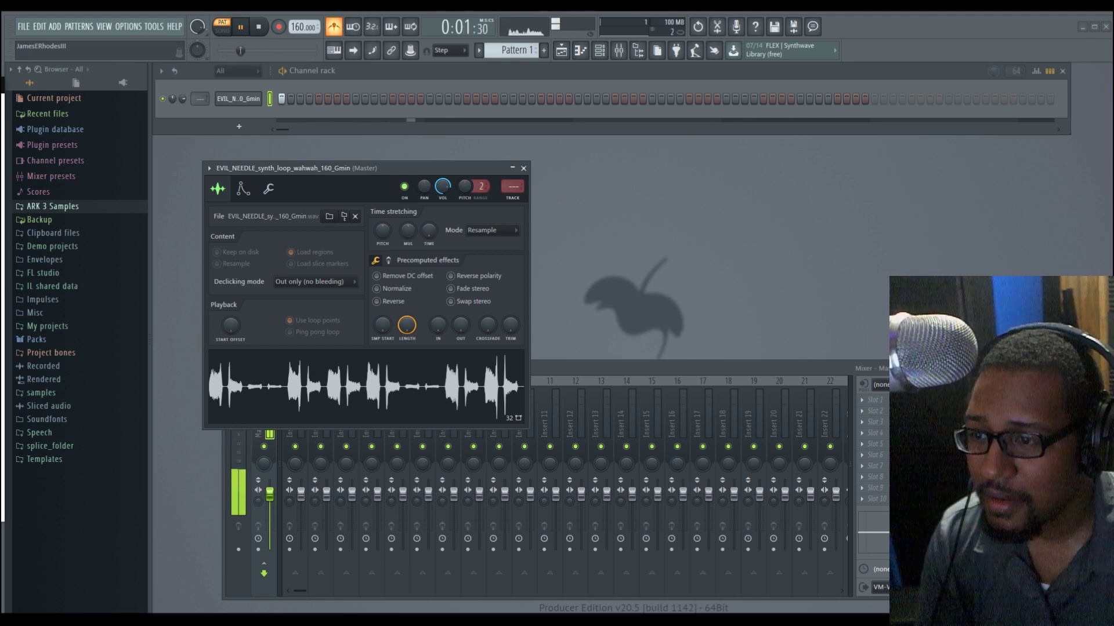
- Add the GRANDTHEFT_hihat_closed_time sample as a new channel and fill every 4 steps with it
left_click_drag(2, 232, 250, 120)
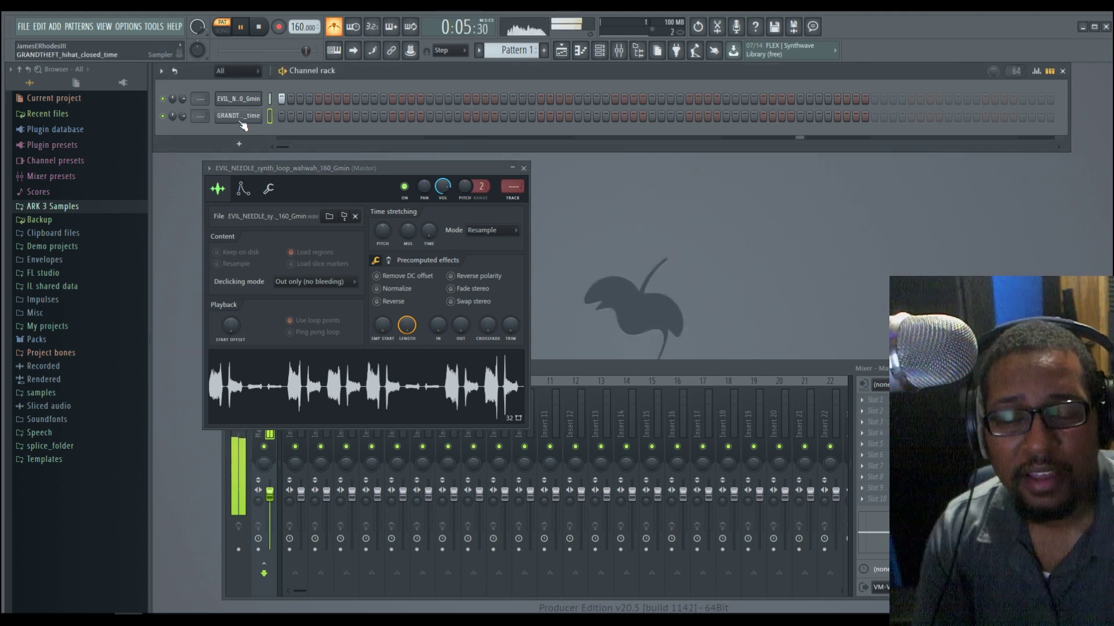
right_click(242, 119)
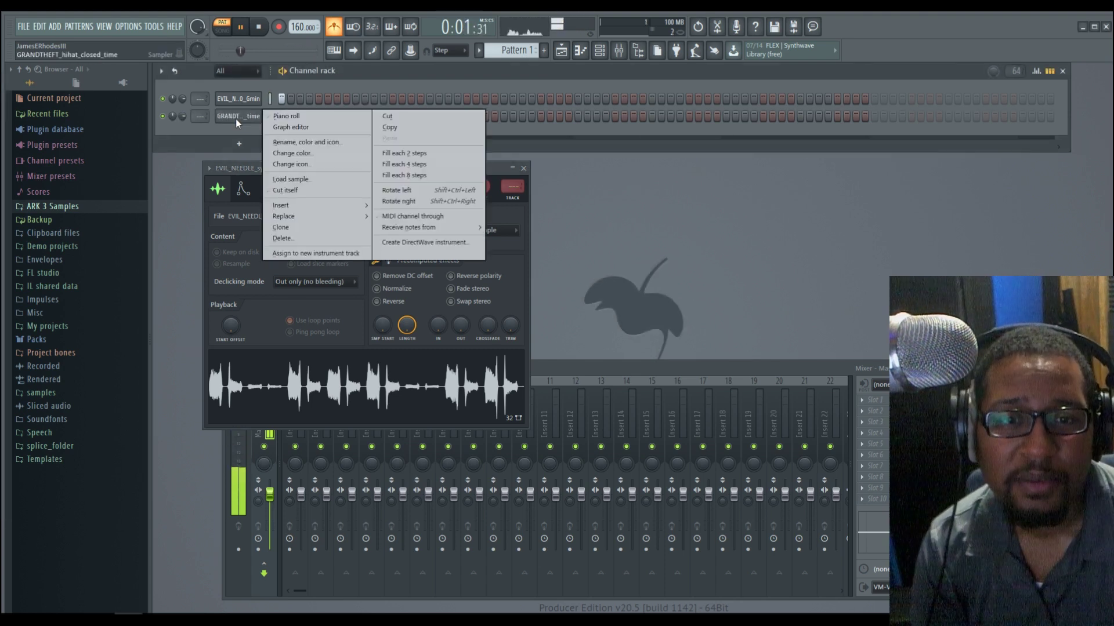
left_click(430, 166)
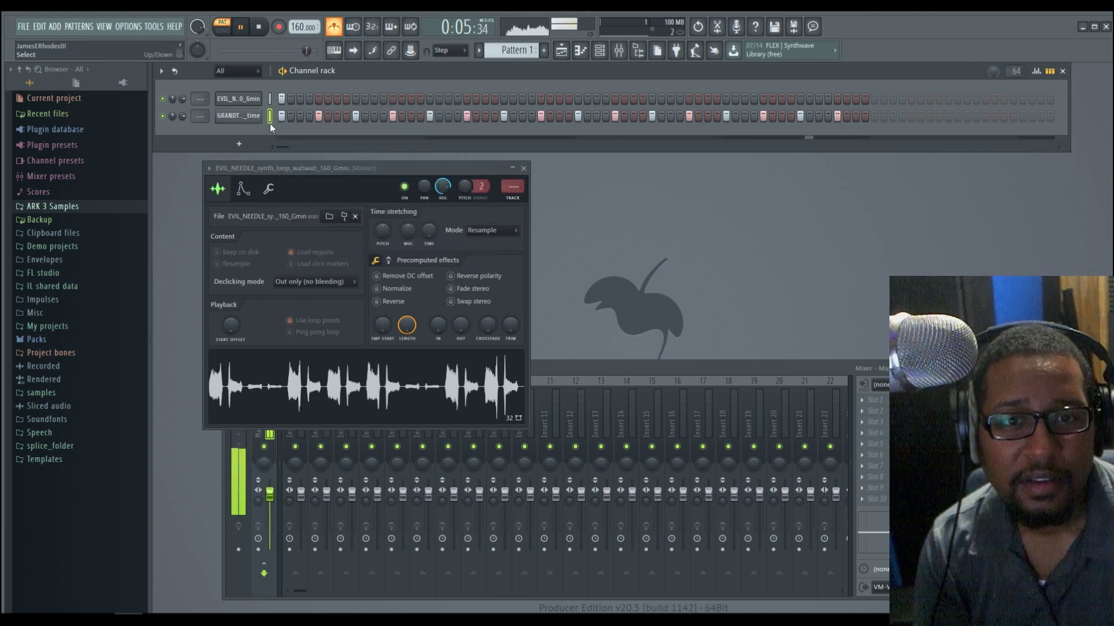
- Increase the closed hi-hat sample's fade-out and add extra hi-hat hits on steps 15 and 63
left_click(251, 118)
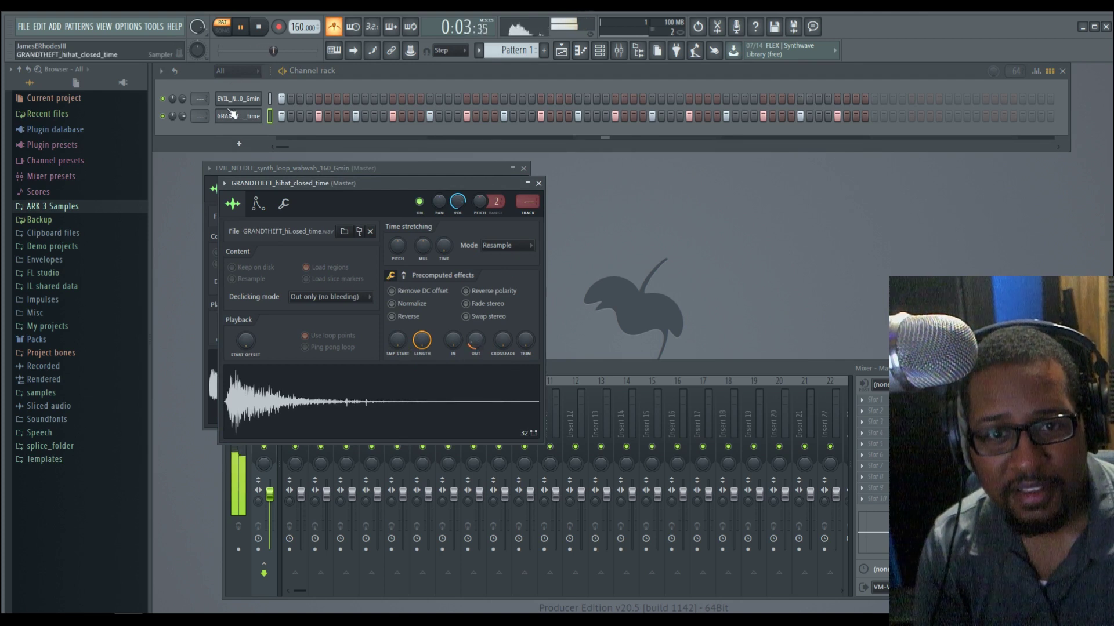
left_click_drag(475, 340, 475, 326)
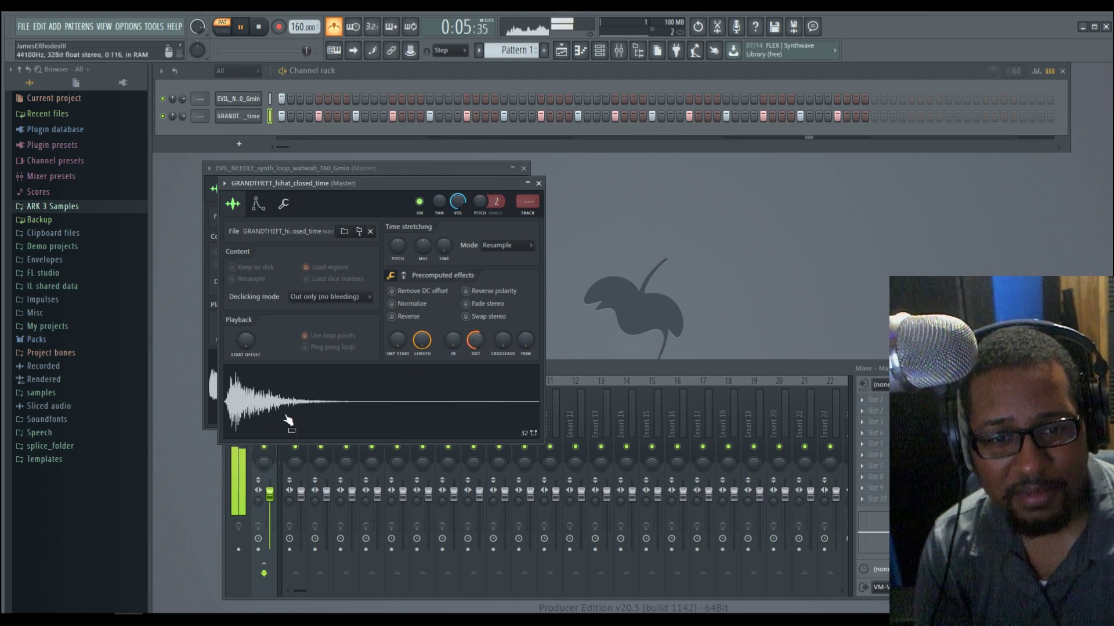
left_click(411, 116)
left_click(421, 116)
left_click(420, 117)
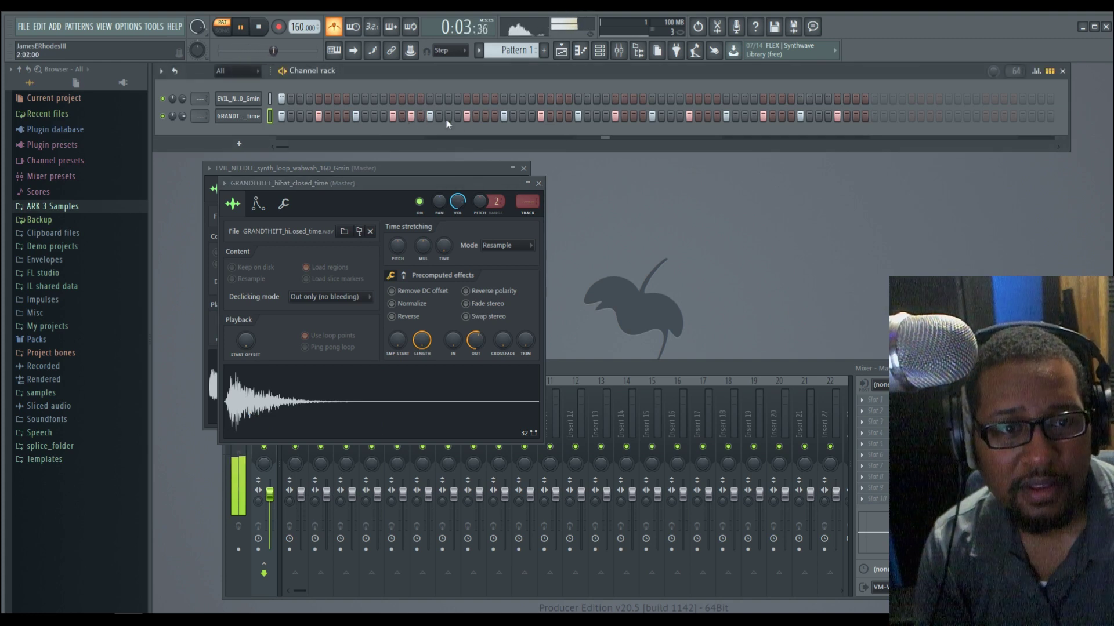
left_click(855, 116)
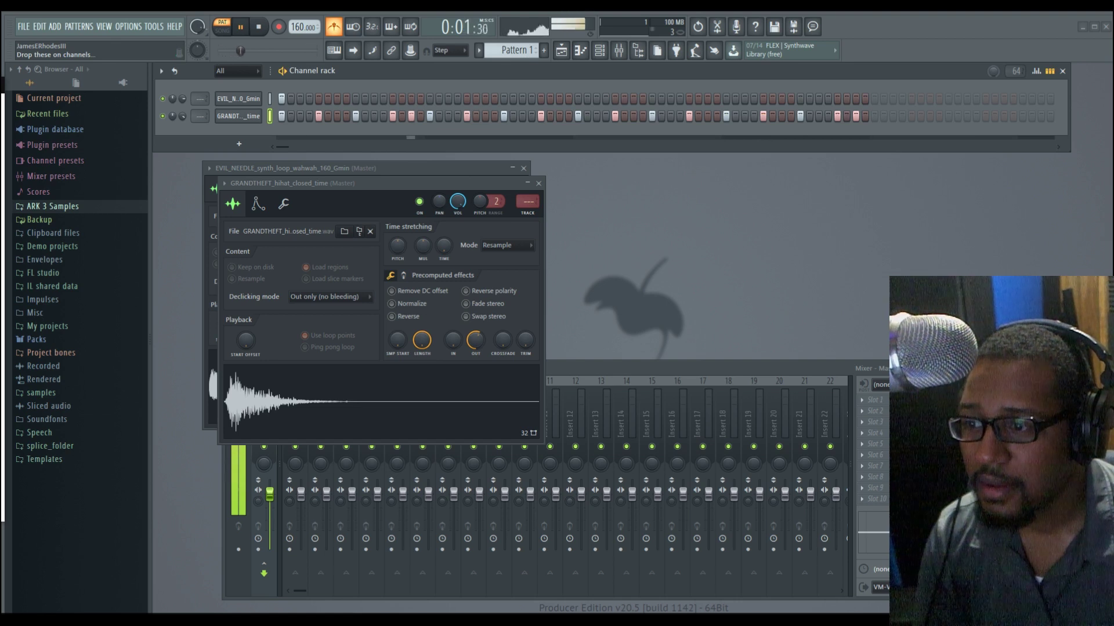
- Add the Decap_Perspective_Rimshot sample as a channel with hits on steps 17 and 49, and open its settings
left_click_drag(316, 159, 236, 126)
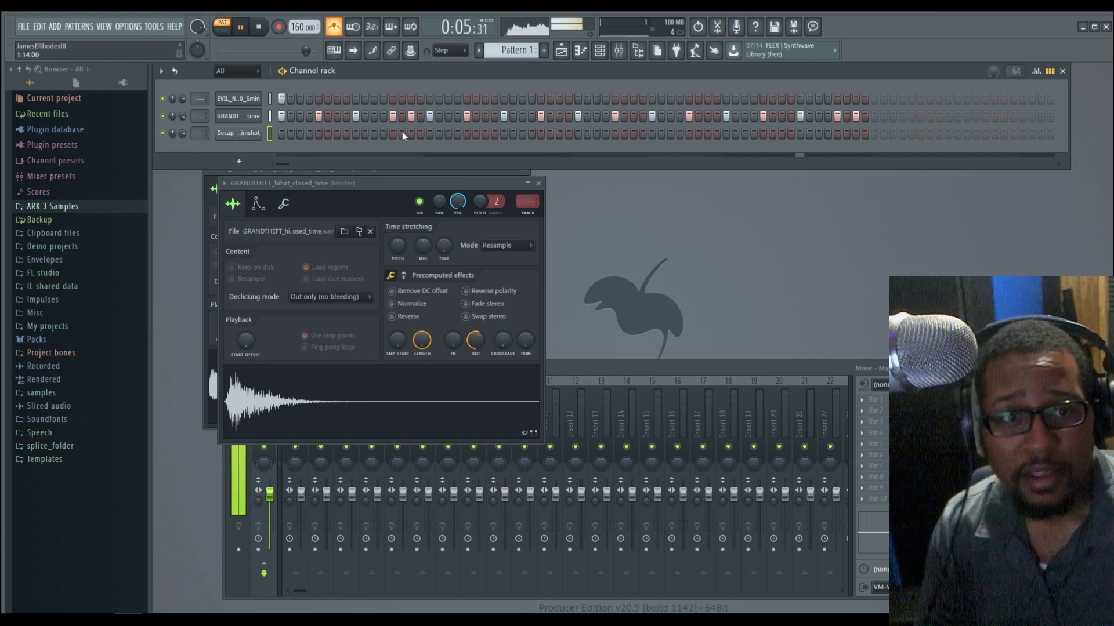
left_click(430, 135)
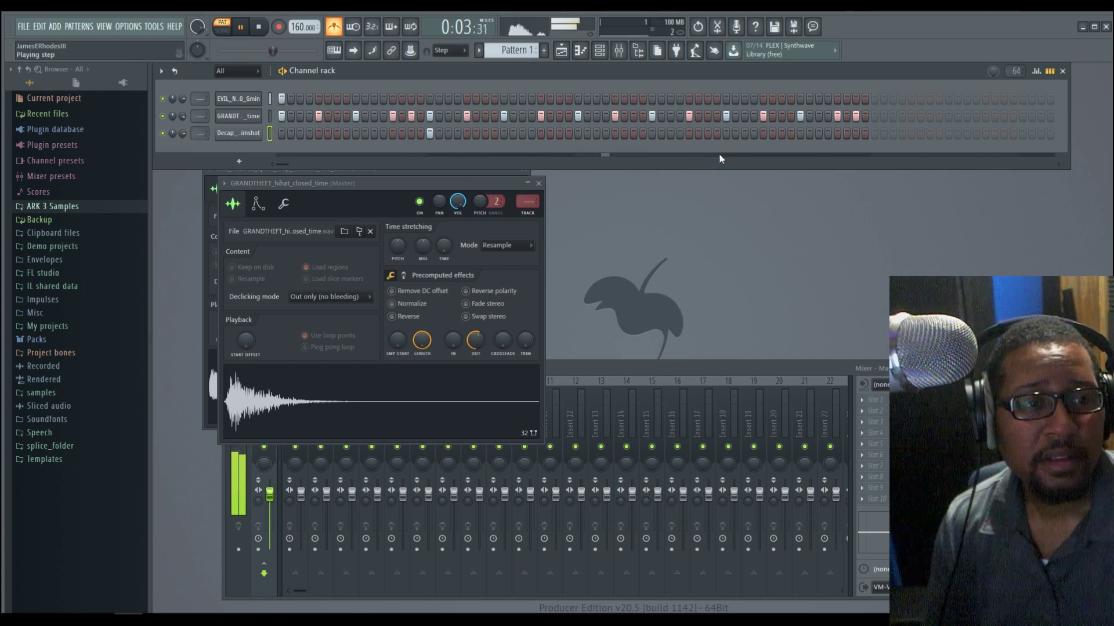
left_click(731, 135)
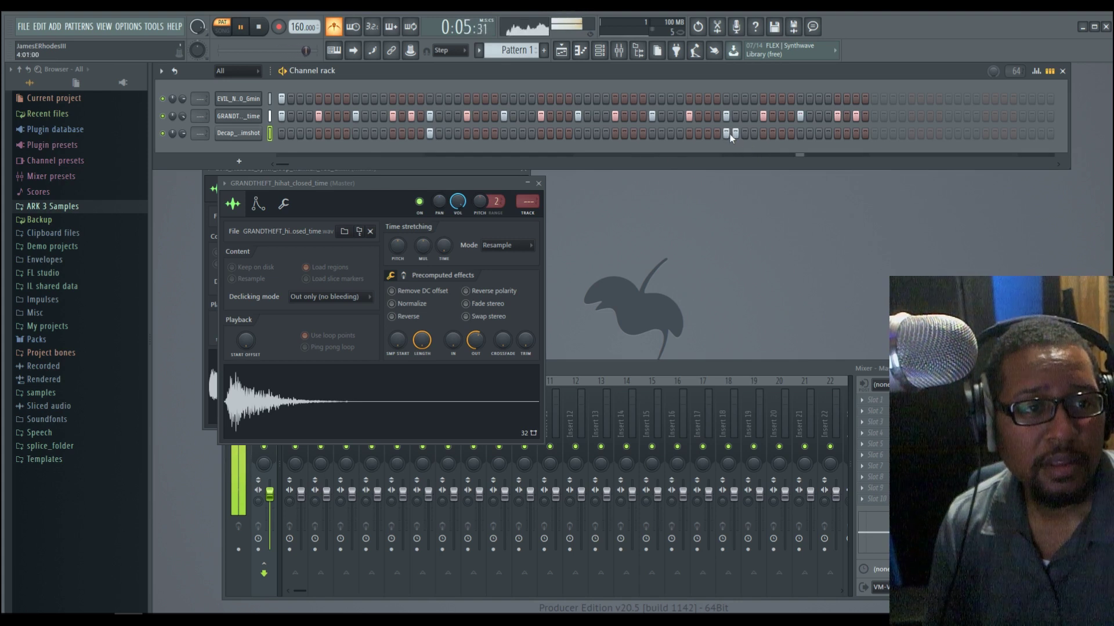
left_click(734, 134)
left_click(256, 134)
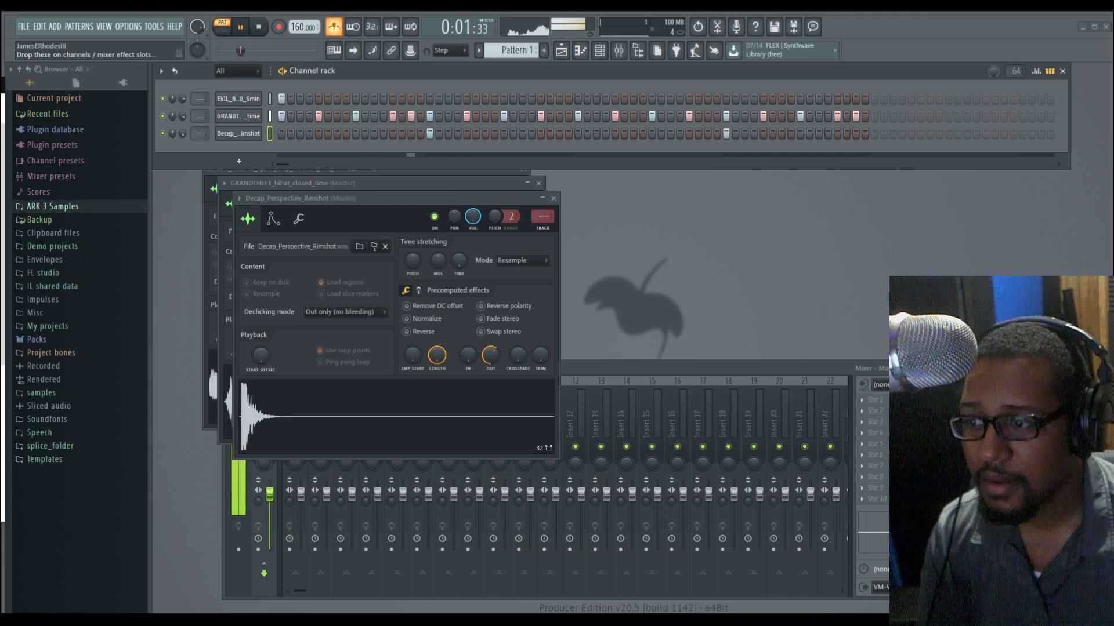
- Add the TRAVIS kick sample as a new channel with hits on steps 1, 29, 33, 61 and 63
left_click_drag(279, 145, 245, 143)
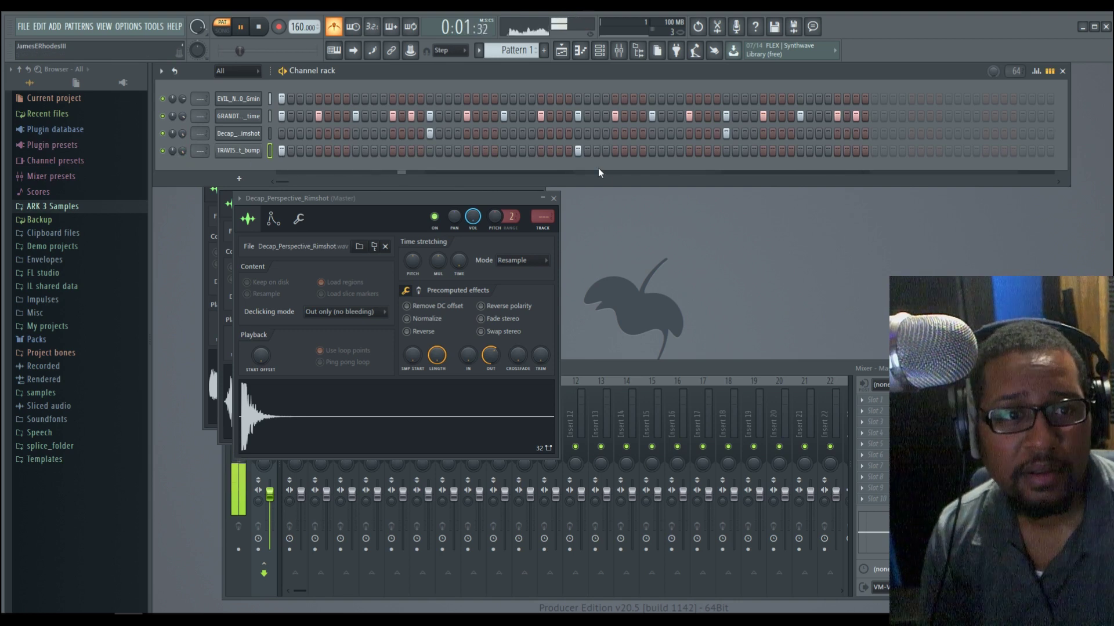
left_click(541, 151)
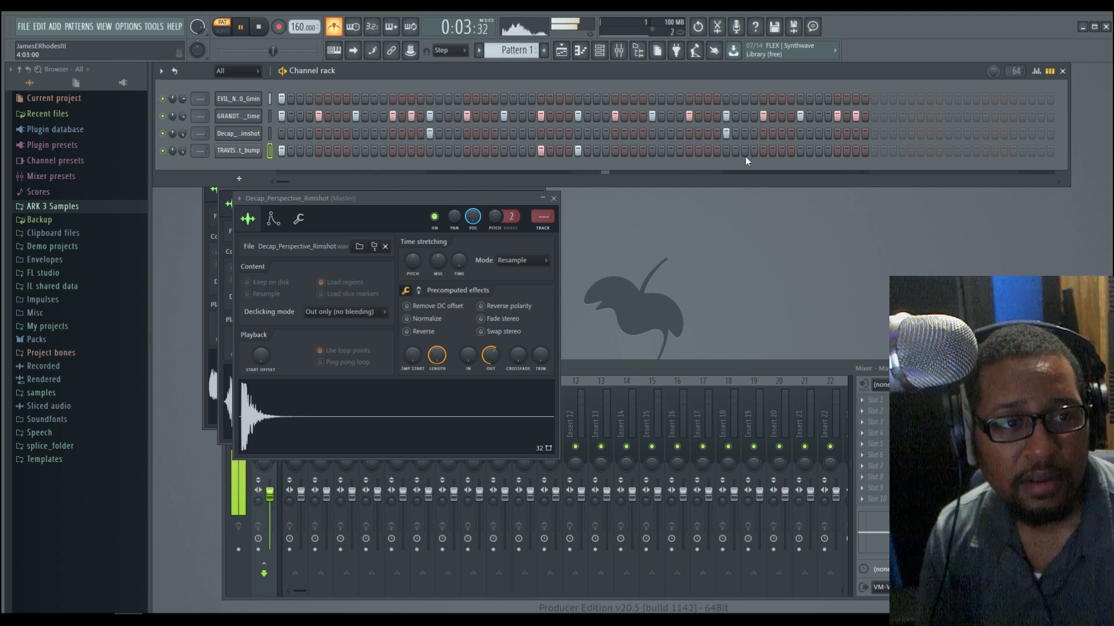
left_click(836, 151)
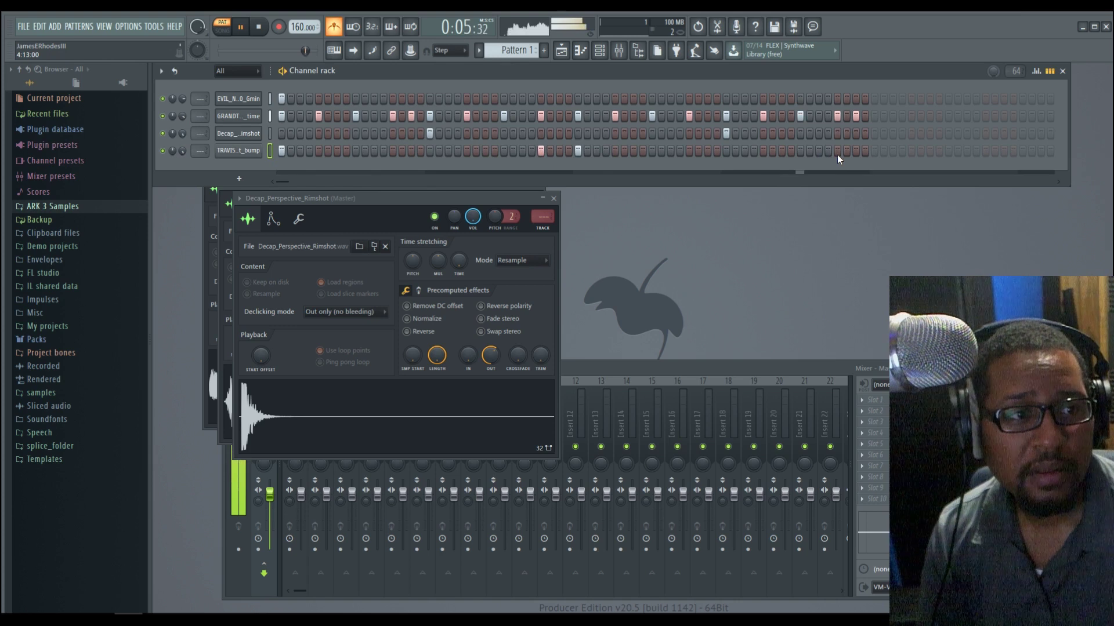
left_click(856, 151)
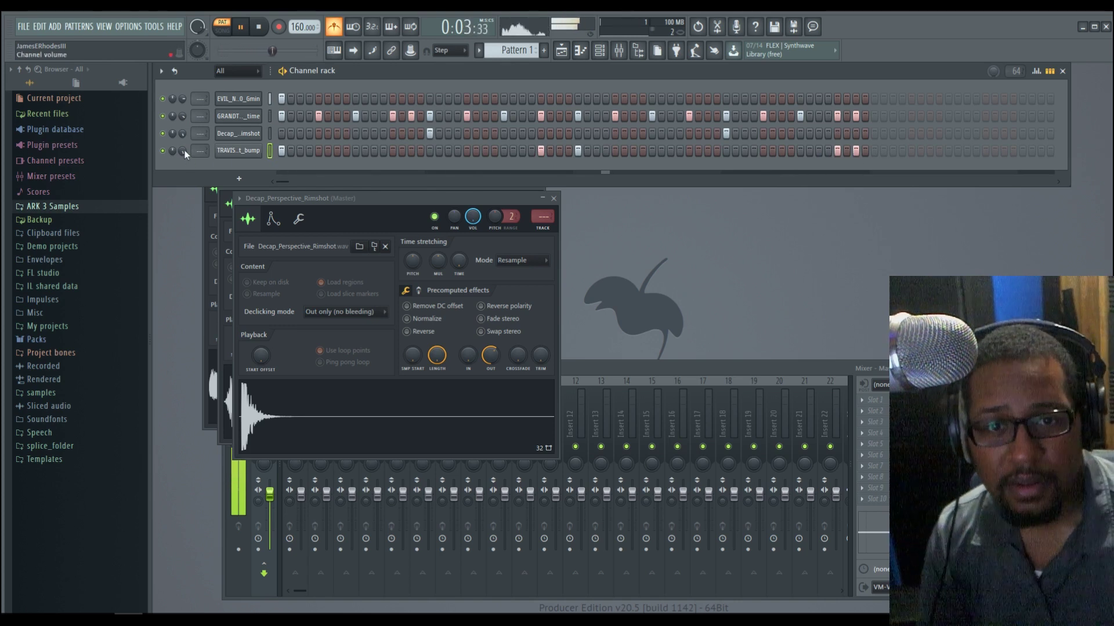
- Add closed hi-hat hits on steps 59 and 64, stop playback and open the hi-hat's channel settings
left_click(820, 116)
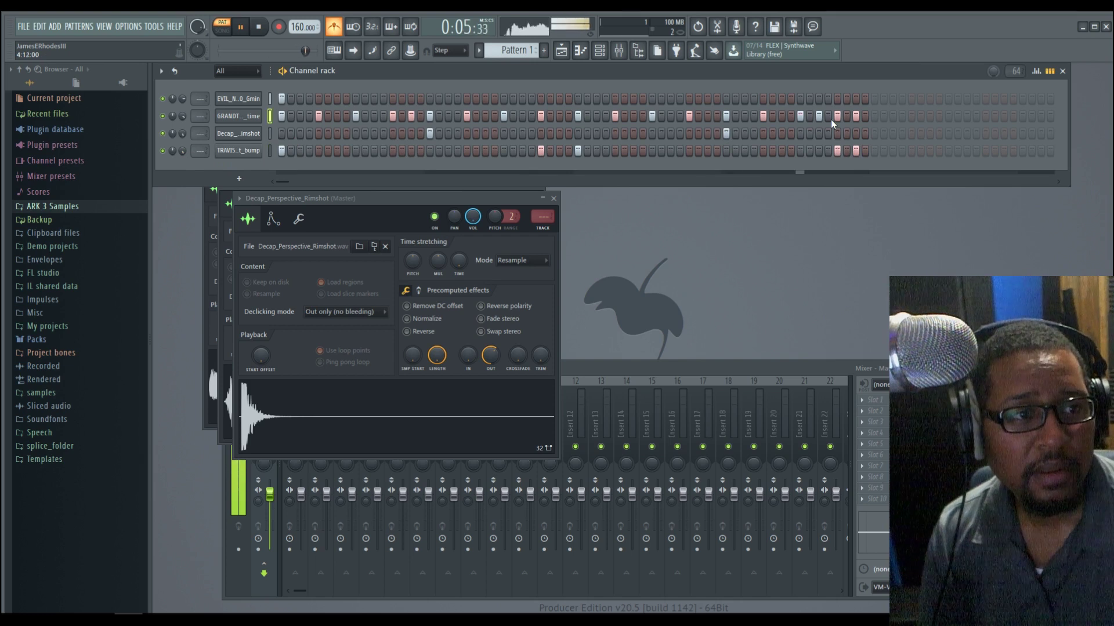
left_click(864, 117)
key("space")
left_click(237, 116)
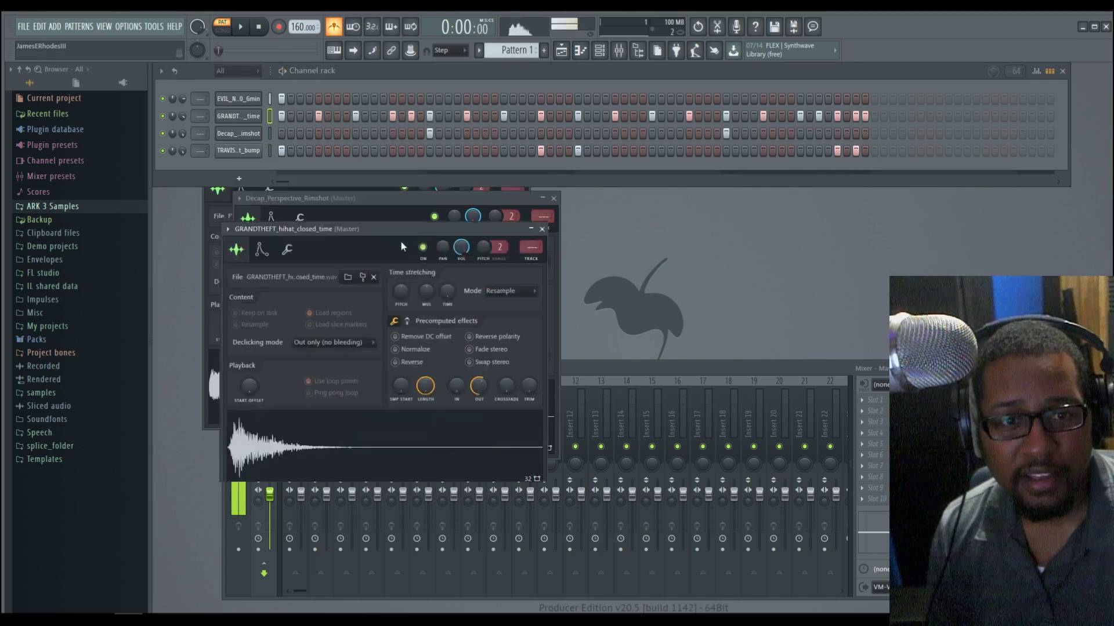
- Add a Massive [64bit] instrument channel and load its recent preset PAD Sunset
left_click(220, 178)
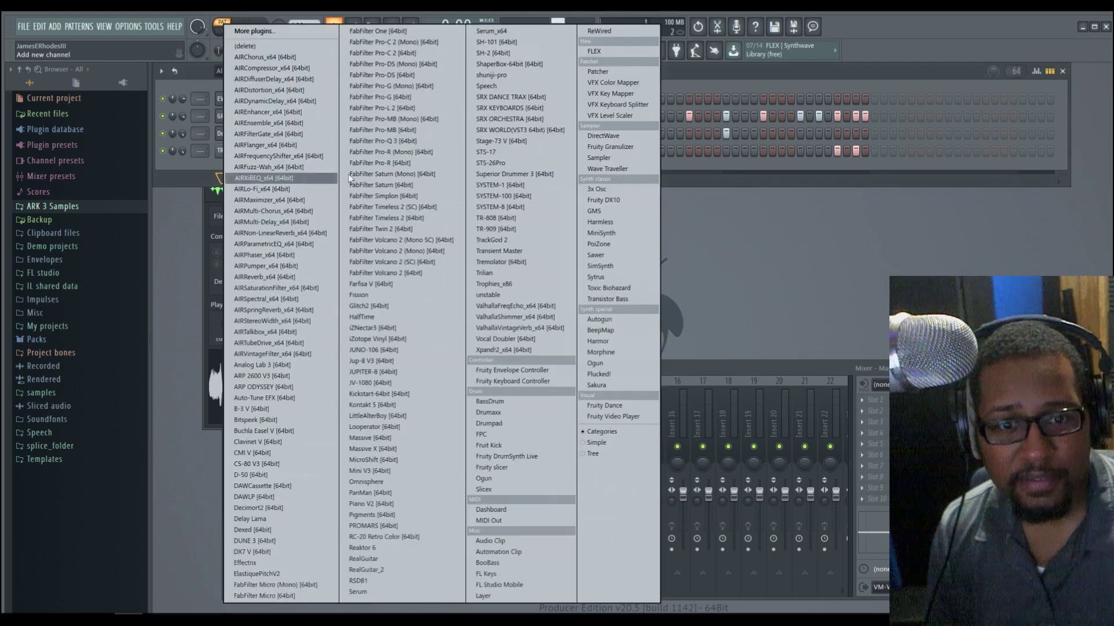
left_click(406, 439)
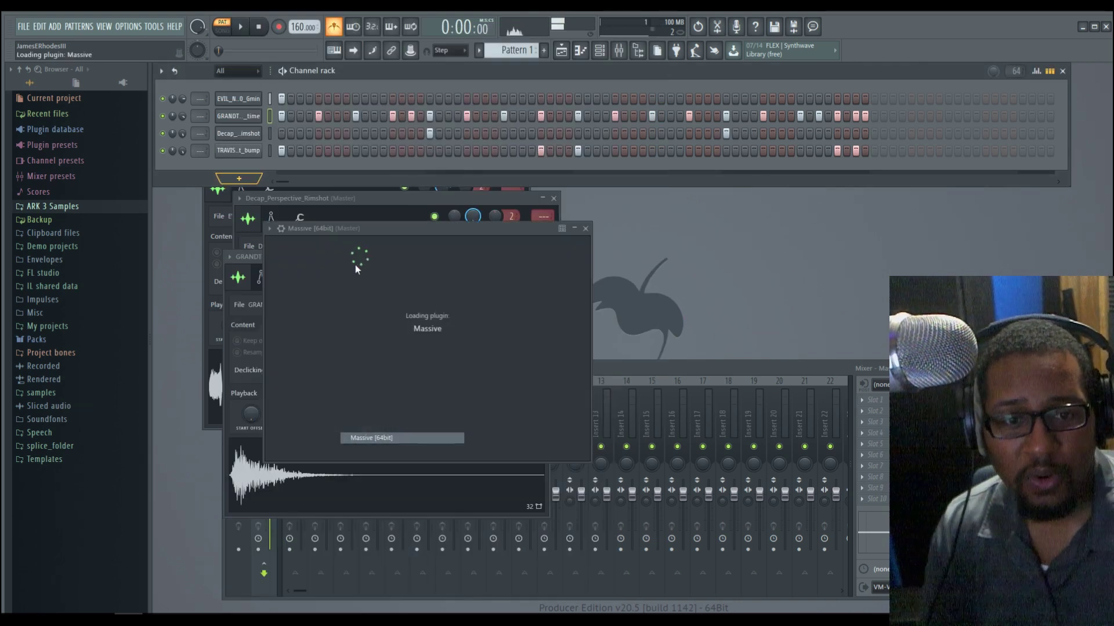
left_click(469, 253)
mouse_move(478, 264)
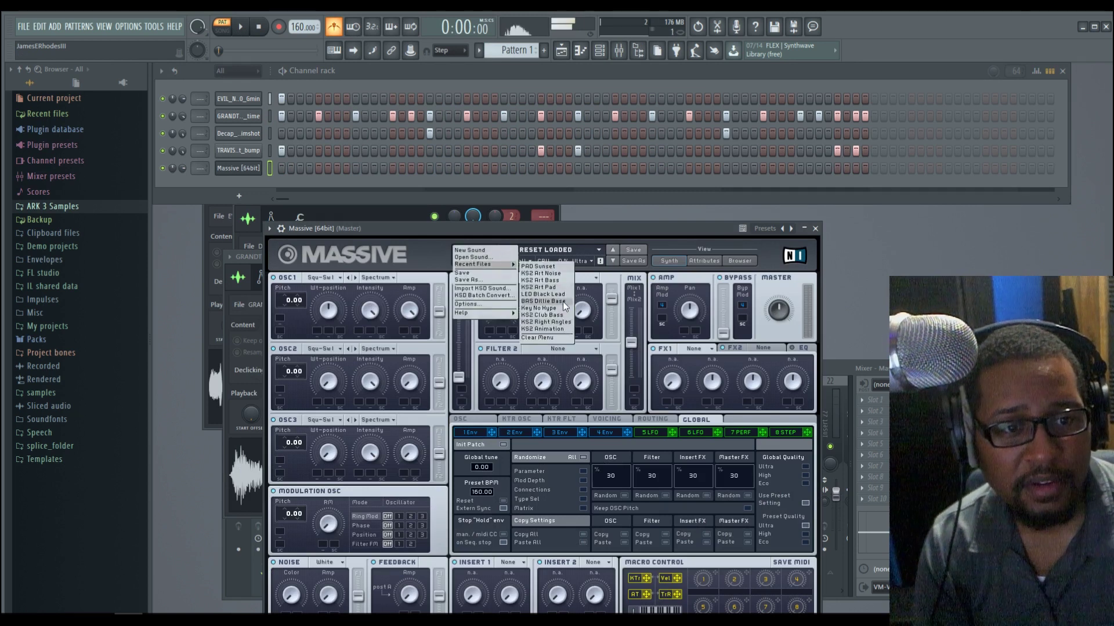
left_click(554, 267)
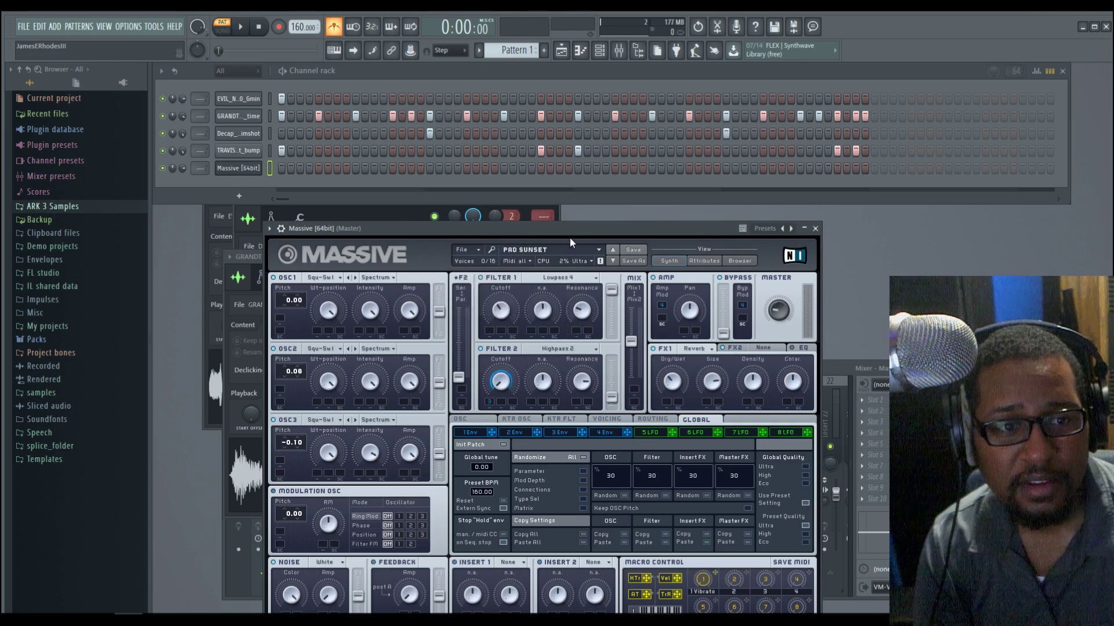
- Open the piano roll for the Massive channel and draw an F5 note lasting four bars from bar 1
right_click(238, 169)
left_click(231, 172)
right_click(232, 172)
left_click(295, 170)
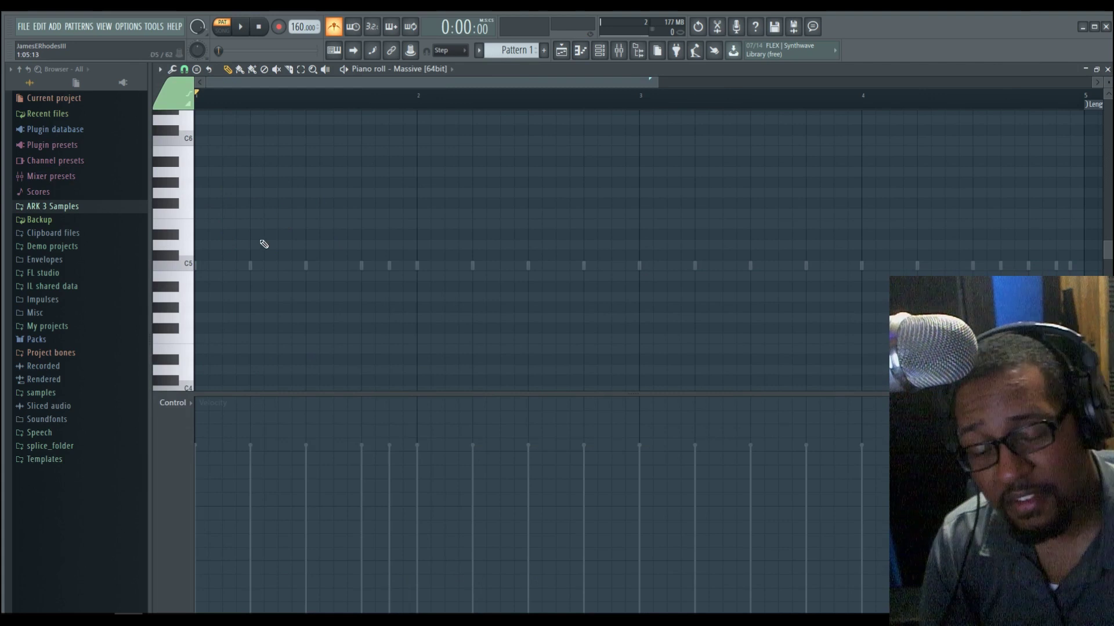
left_click(198, 214)
left_click_drag(210, 213, 1079, 231)
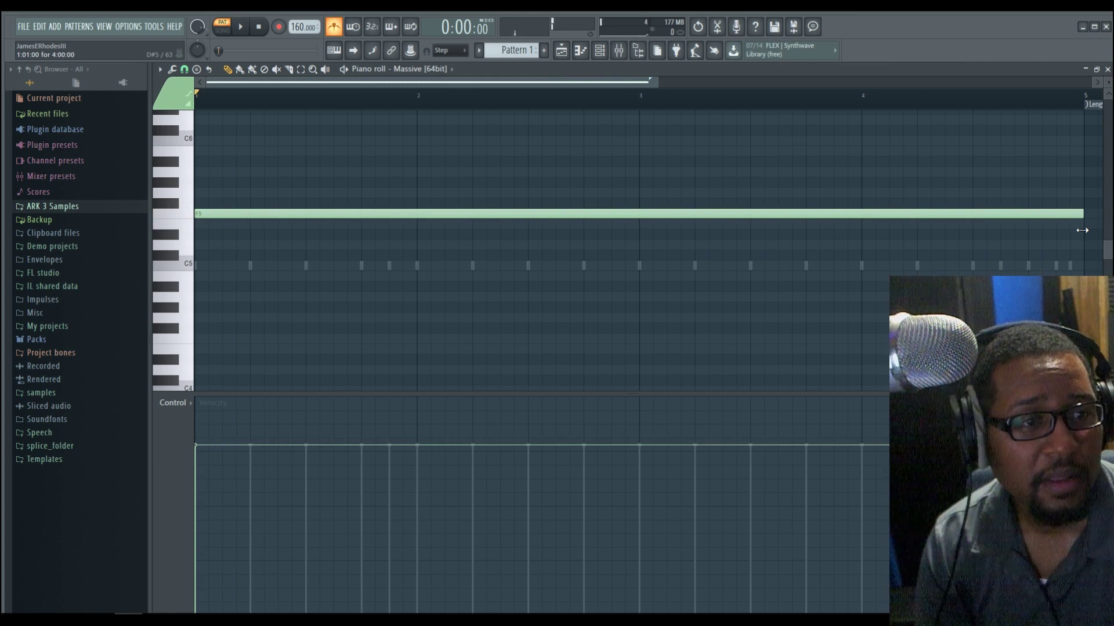
- Add a D5 note at the start of bar 1 and set its length to three bars
left_click(213, 276)
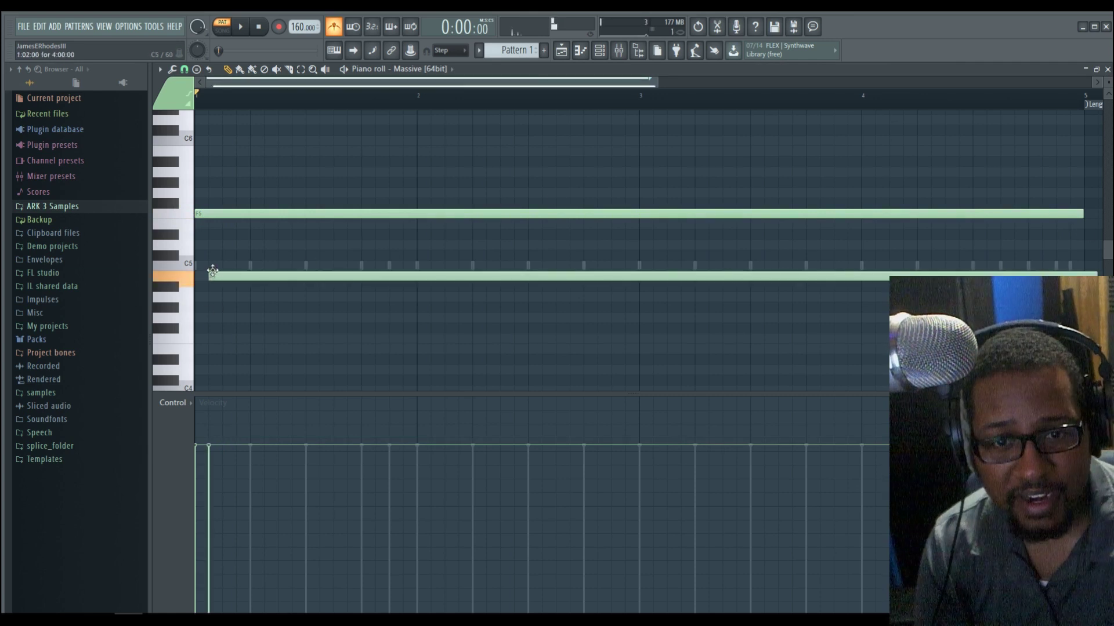
left_click_drag(211, 265, 207, 236)
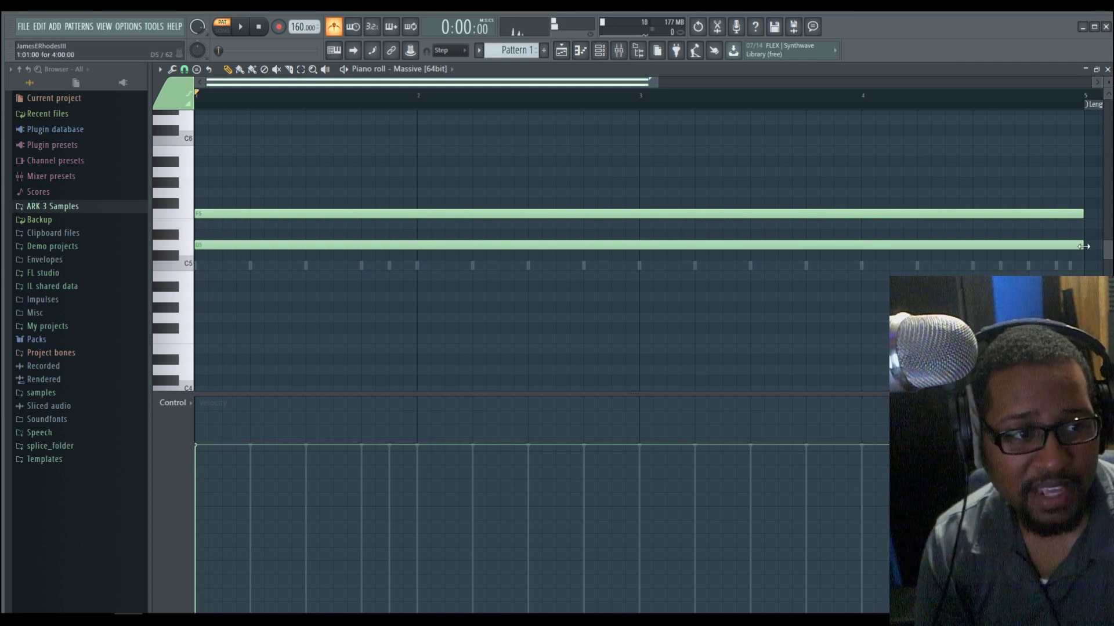
left_click_drag(1083, 246, 870, 249)
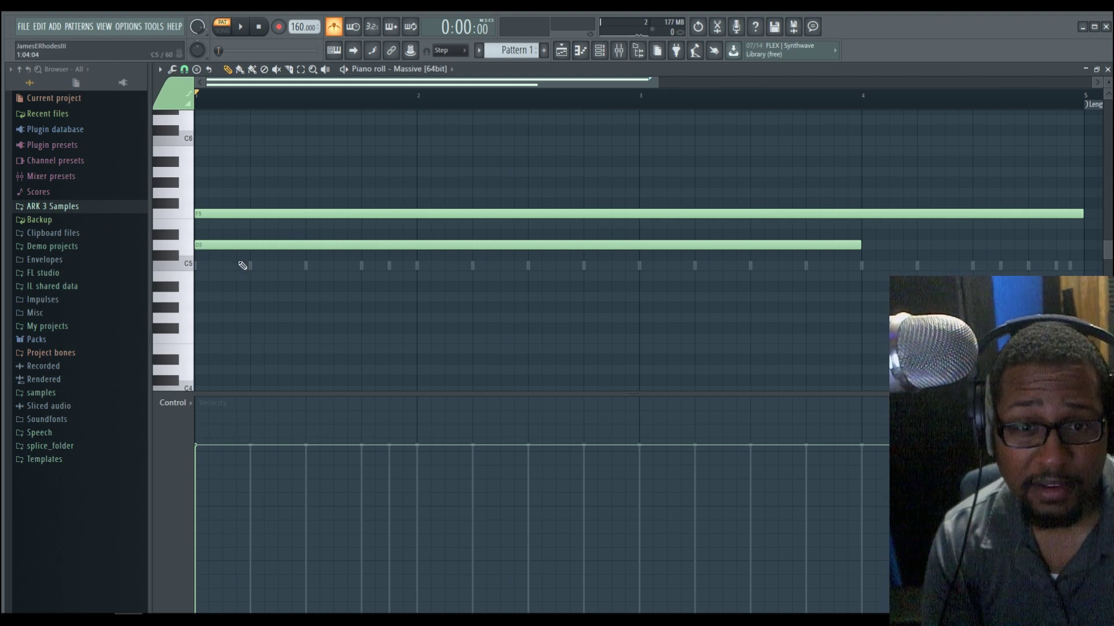
mouse_move(235, 249)
left_mouse_down()
mouse_move(231, 282)
mouse_move(236, 244)
left_mouse_up()
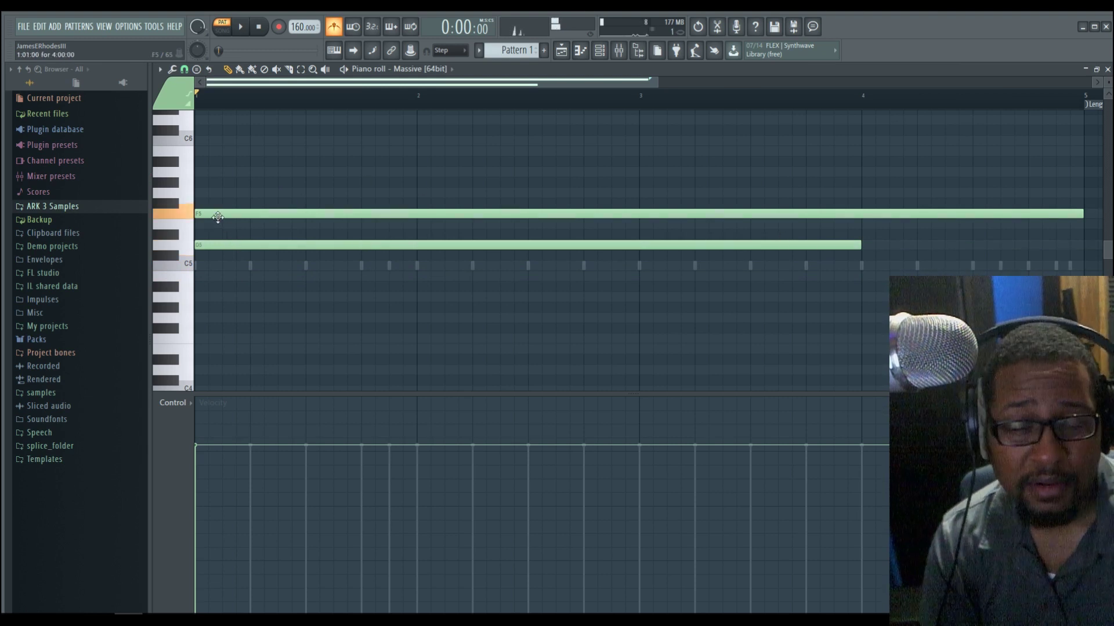
- Add a one-bar C5 note and an A4 note at the start of bar 4, and play the pattern
left_click_drag(870, 259, 870, 266)
left_click_drag(366, 82, 558, 110)
left_click_drag(1053, 267, 605, 267)
left_click_drag(490, 85, 94, 71)
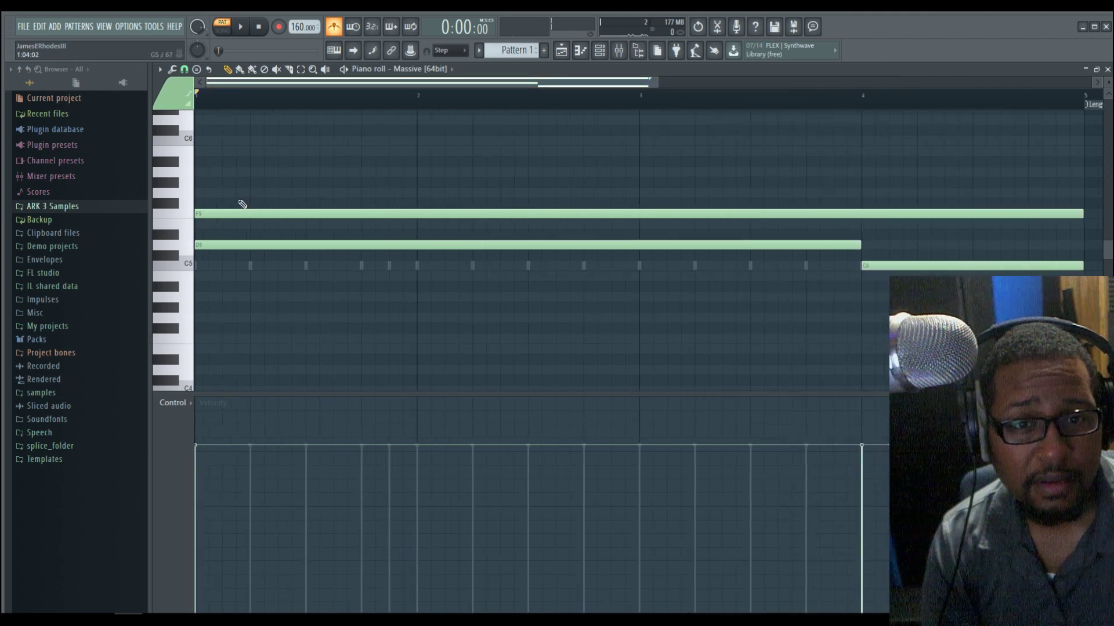
mouse_move(219, 284)
left_mouse_down()
mouse_move(774, 337)
mouse_move(904, 284)
mouse_move(857, 276)
mouse_move(855, 297)
left_mouse_up()
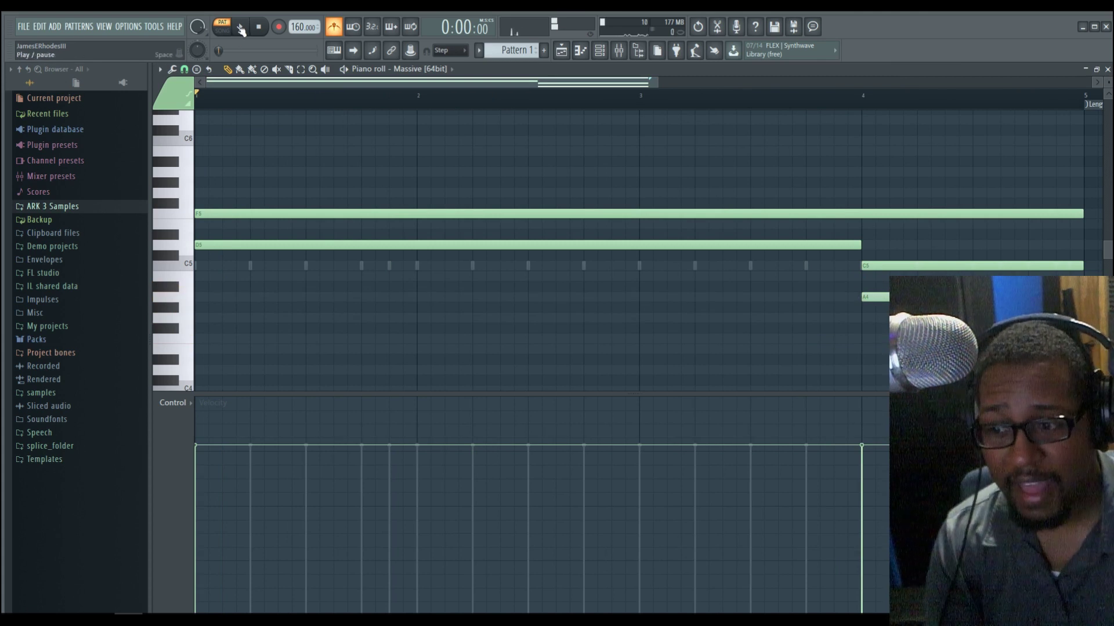
left_click(240, 29)
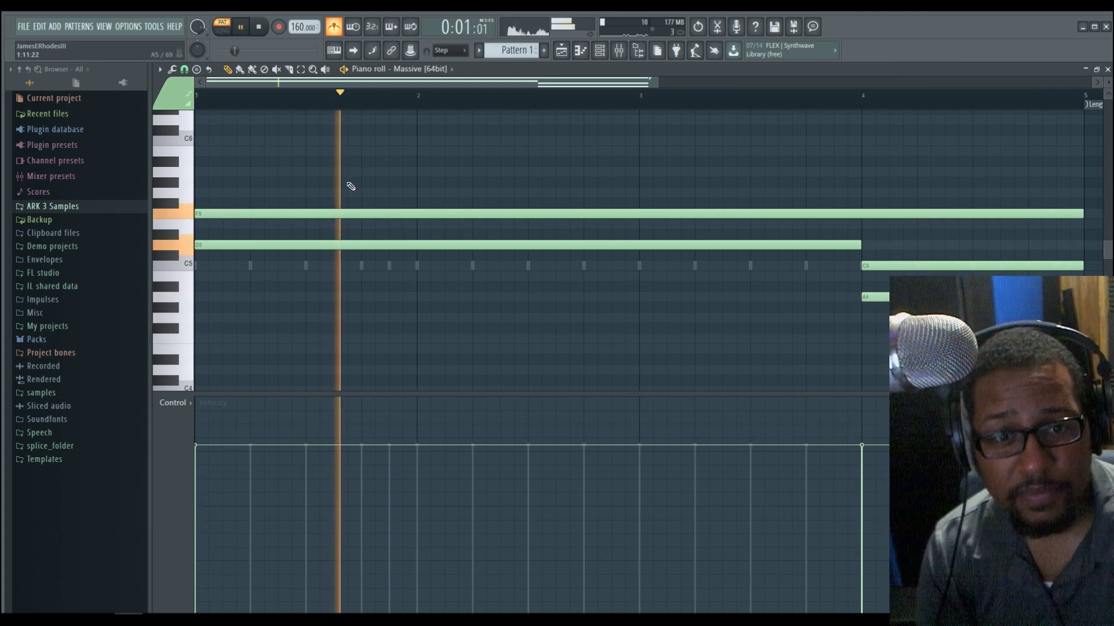
- Add an A#4 note at the start of bar 1, set its length to three bars, and stop playback
left_click(203, 286)
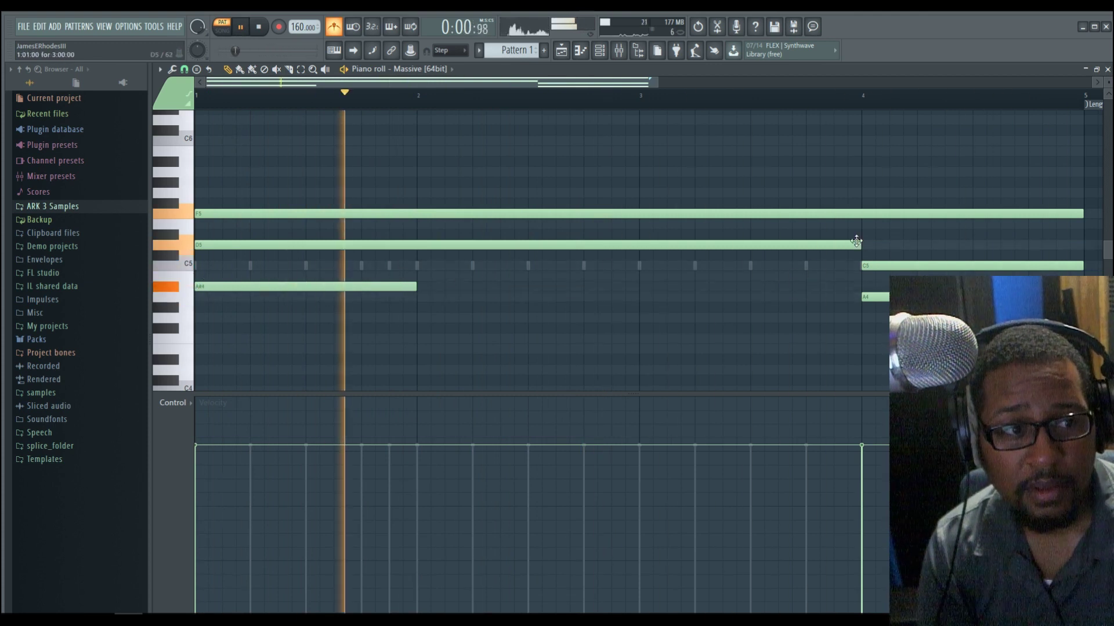
left_click_drag(423, 290, 861, 288)
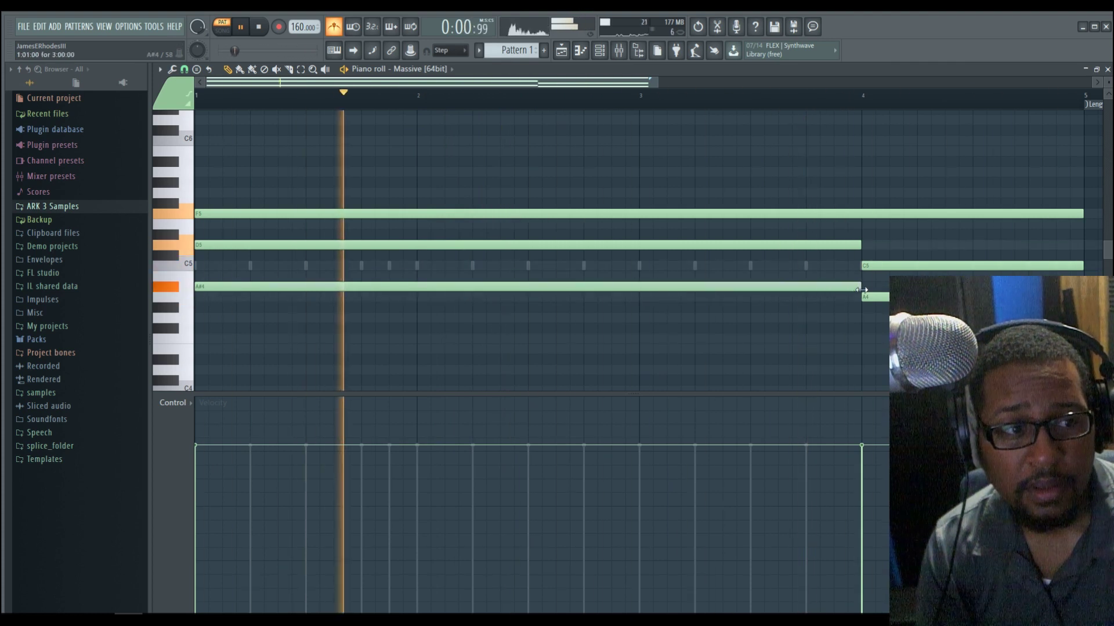
key("space")
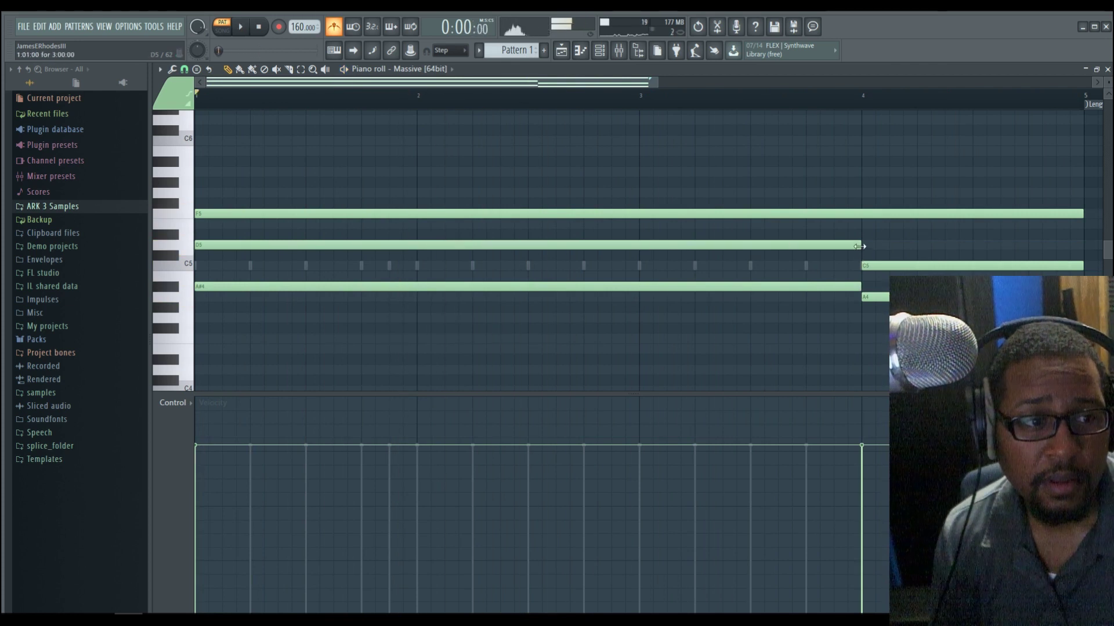
- Shorten the D5 note to two bars, add a one-bar C5 note at bar 3, and play the pattern
left_click_drag(859, 247, 639, 239)
left_click_drag(864, 255, 642, 265)
key("space")
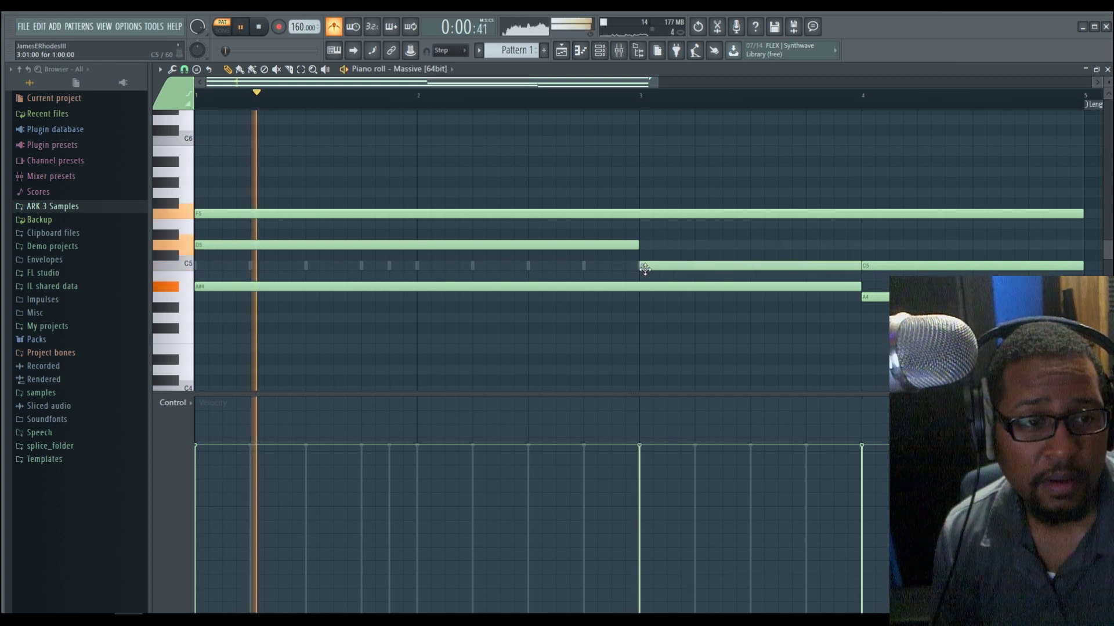
- Add a three-bar G4 note from bar 1 and an F4 note at bar 4, and play the pattern
left_click(204, 319)
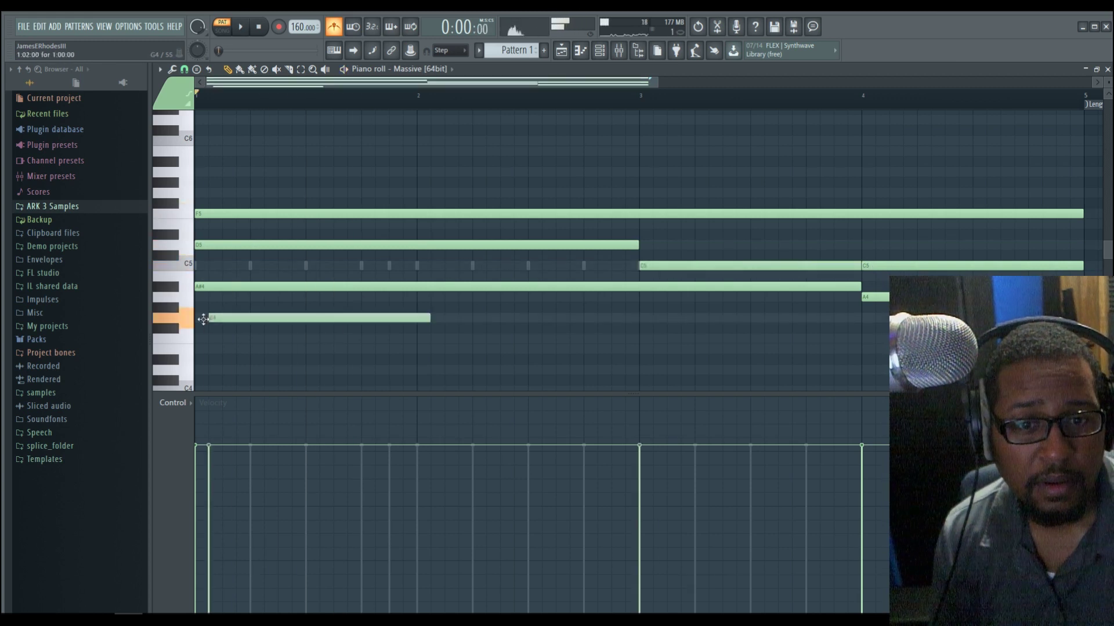
left_click_drag(412, 319, 869, 330)
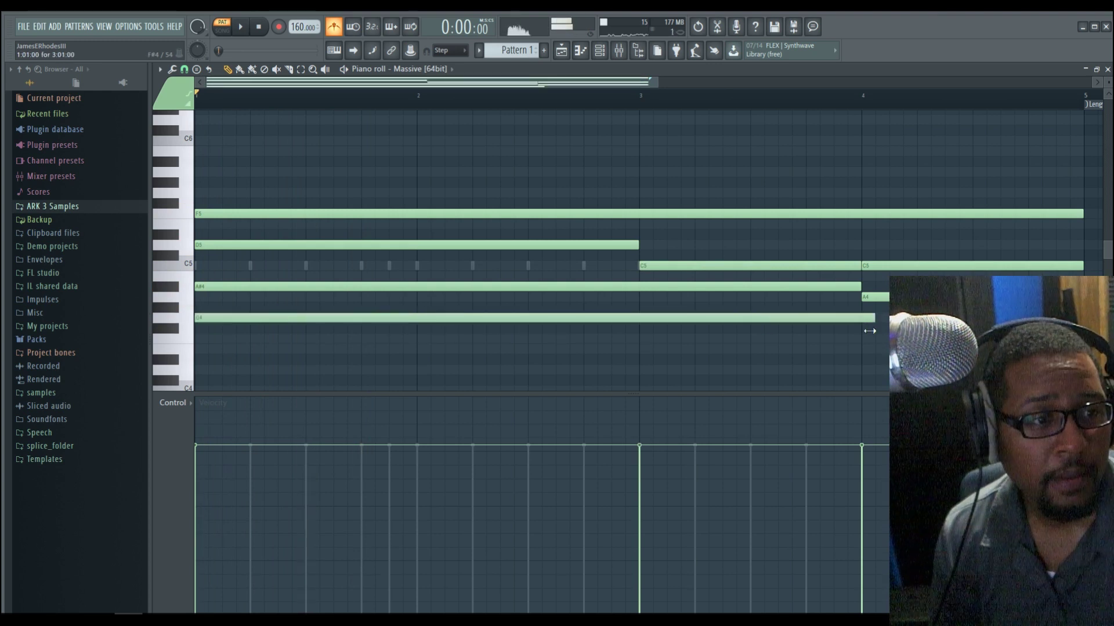
left_click(864, 339)
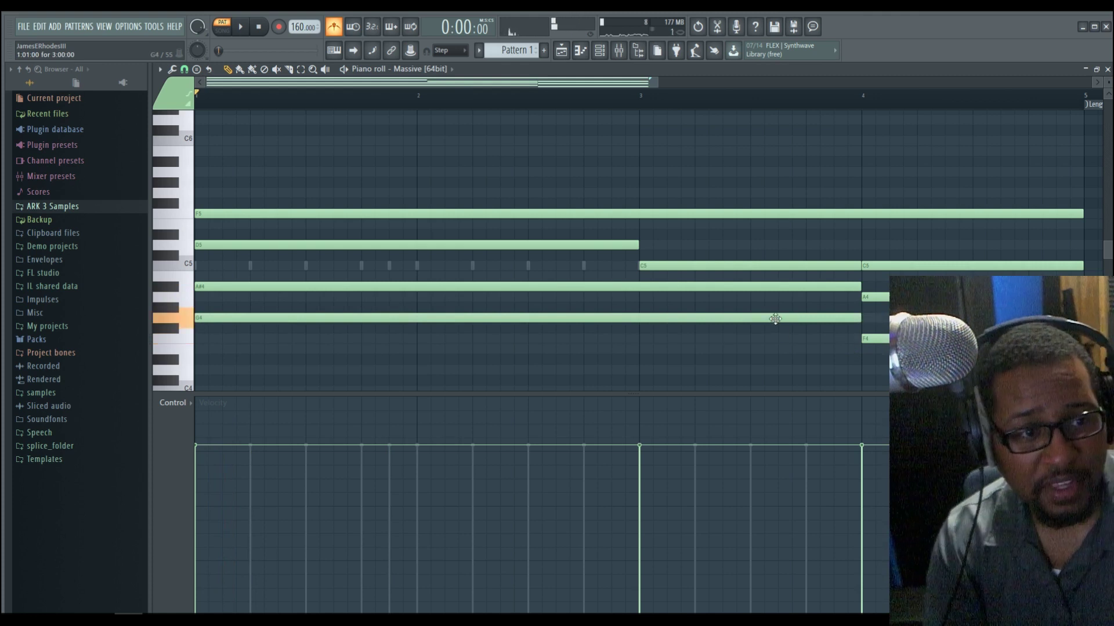
left_click(393, 355)
right_click(440, 360)
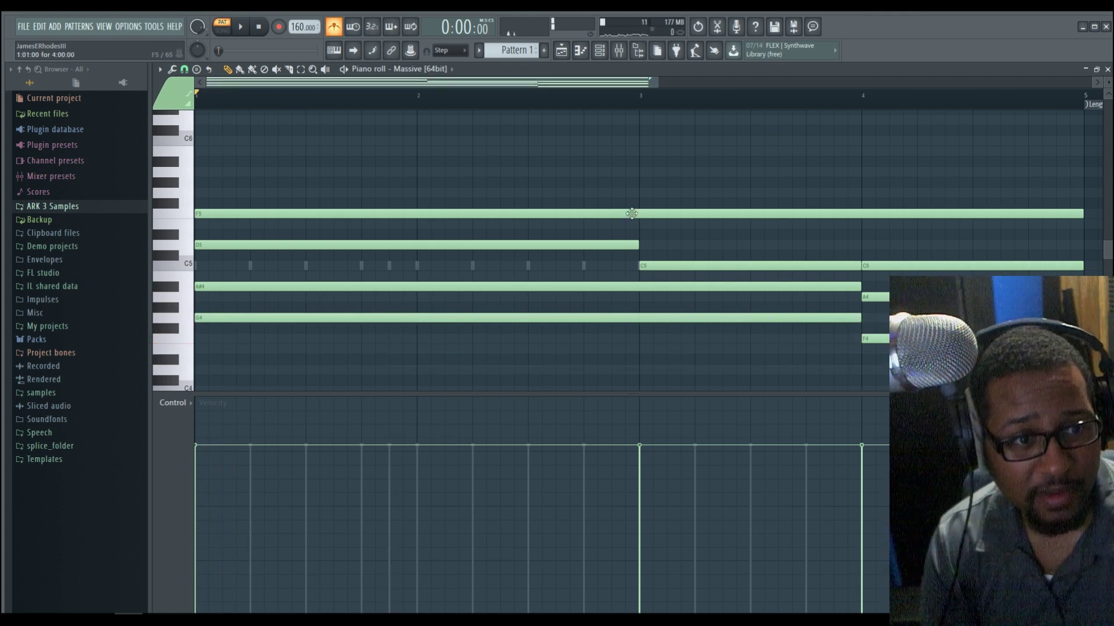
left_click_drag(624, 248, 559, 232)
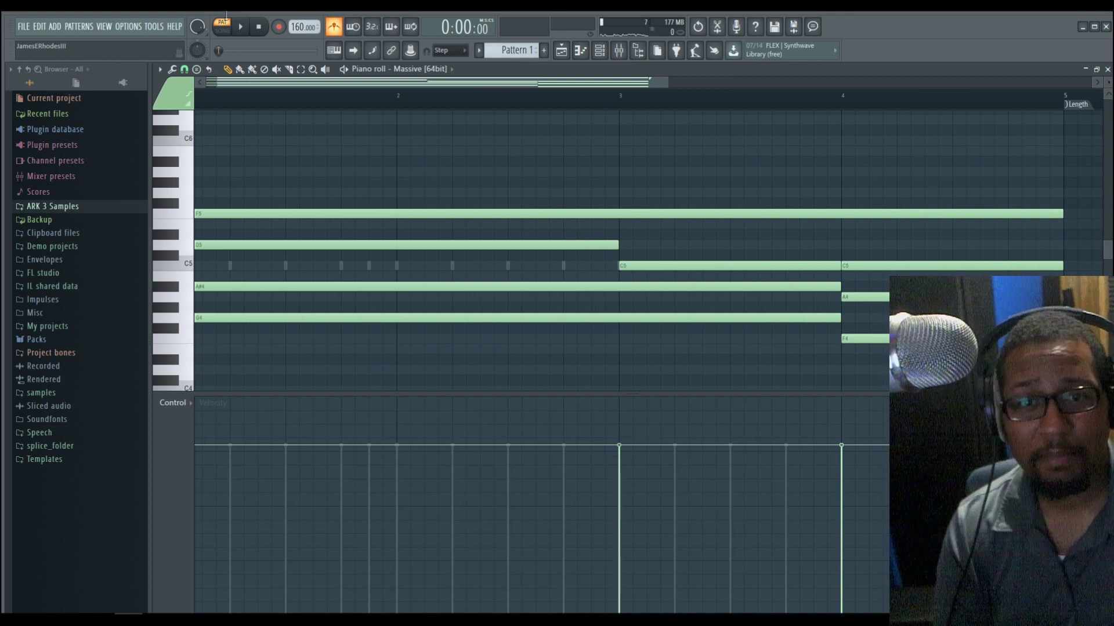
key("space")
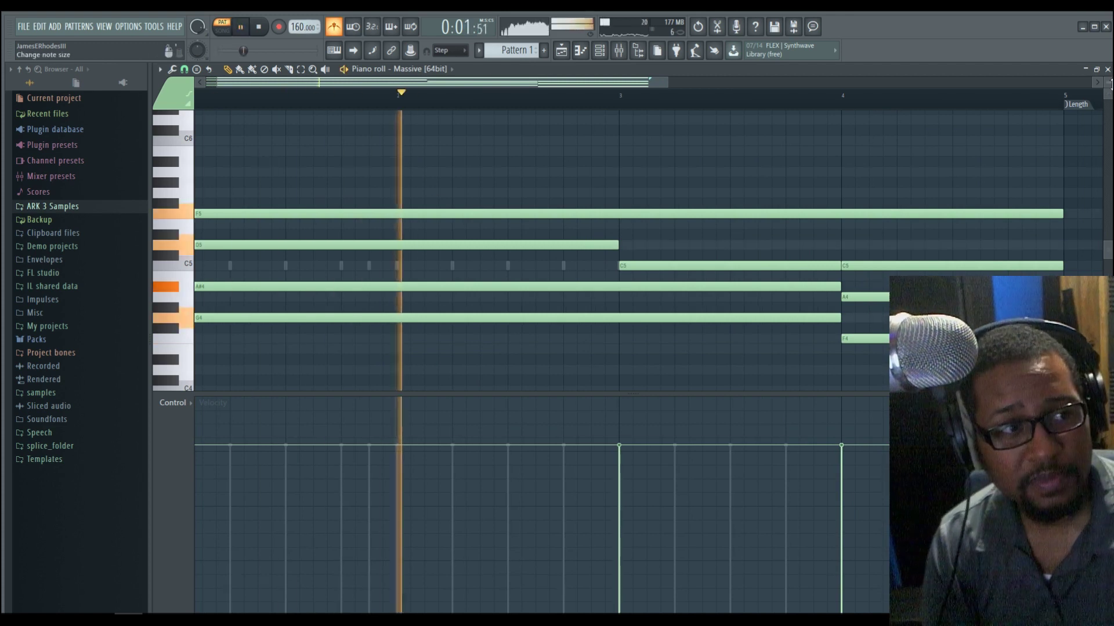
- Close the Massive piano roll and turn off the metronome
left_click(1107, 69)
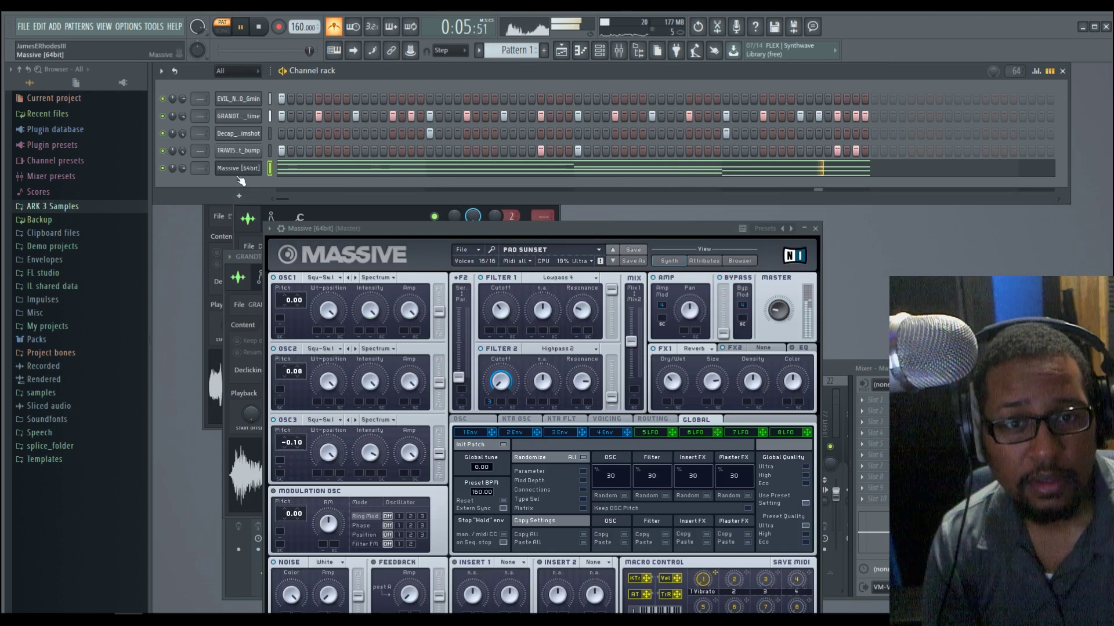
left_click(342, 35)
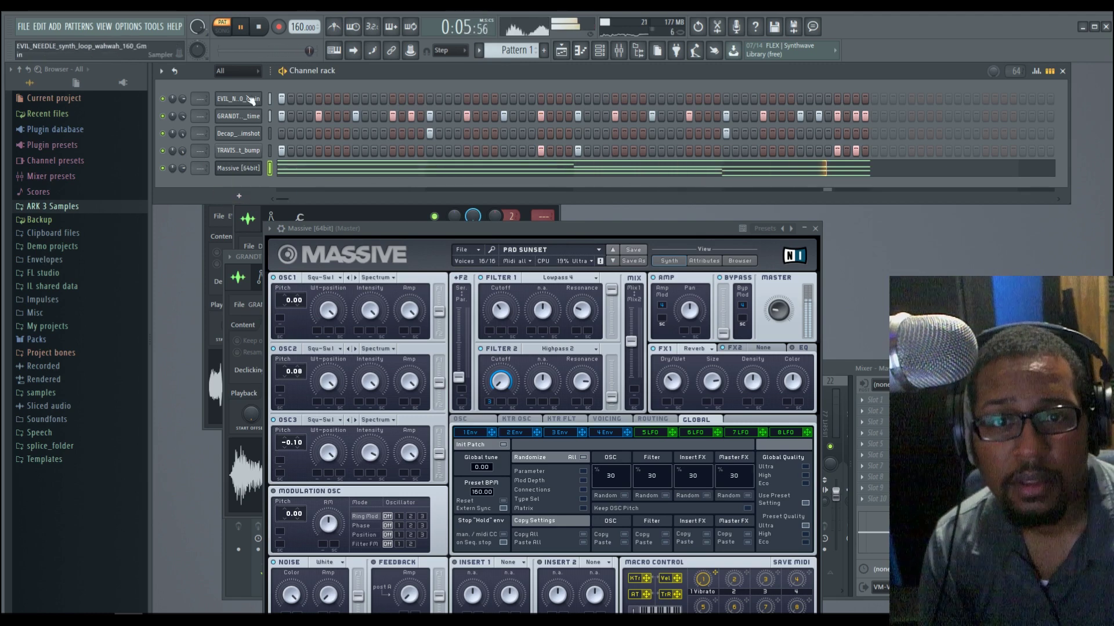
- Add an RSDB1 instrument channel and move its plugin window below the channel rack
left_click(238, 195)
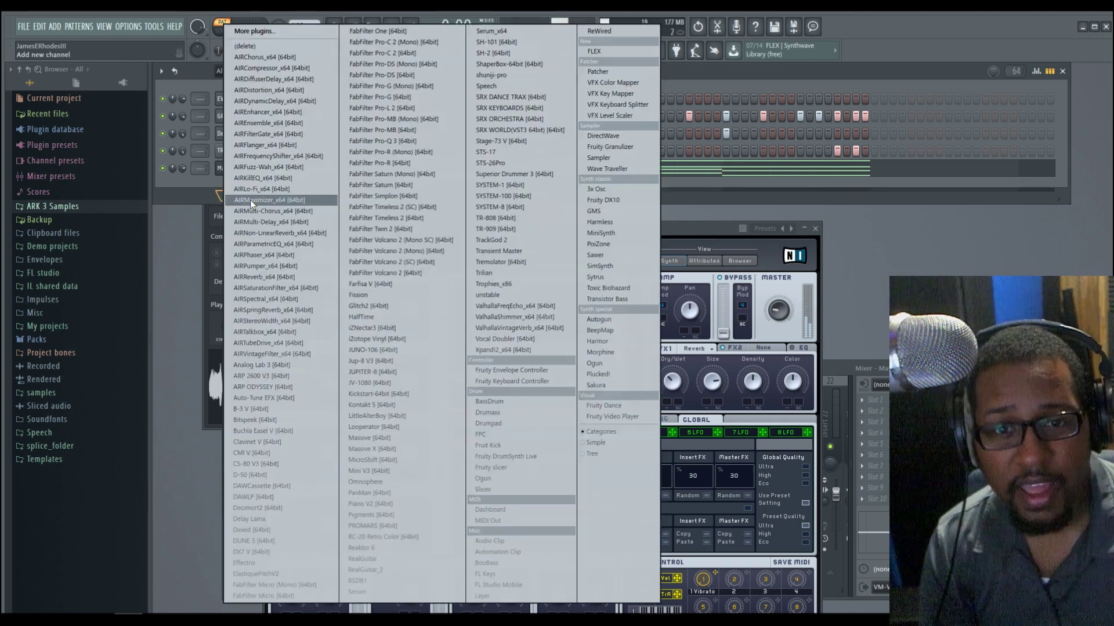
left_click(371, 581)
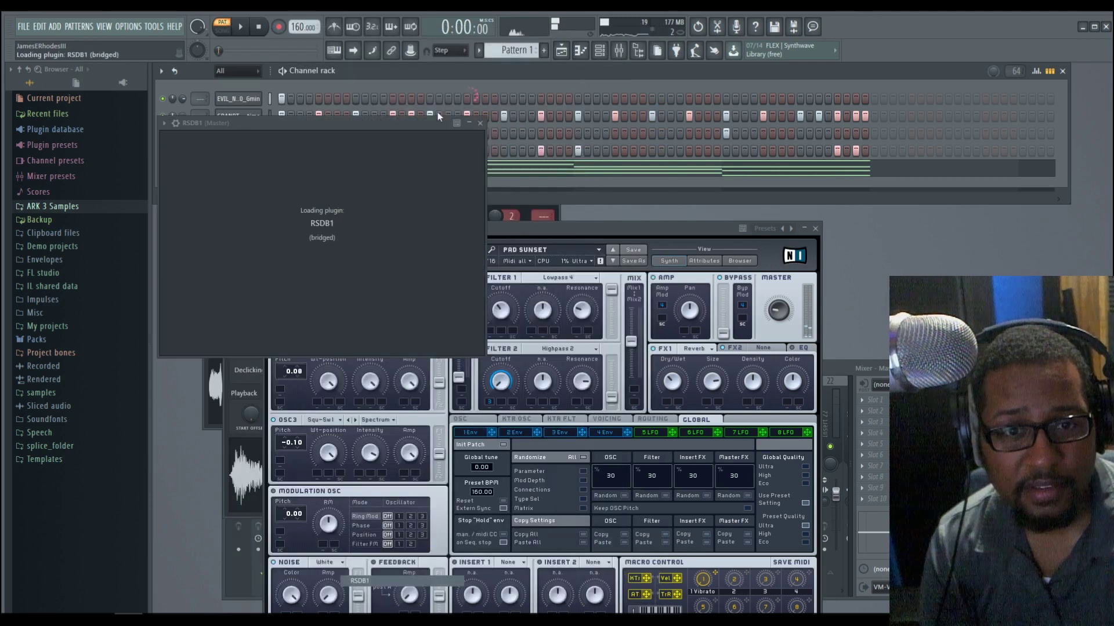
left_click_drag(343, 123, 338, 300)
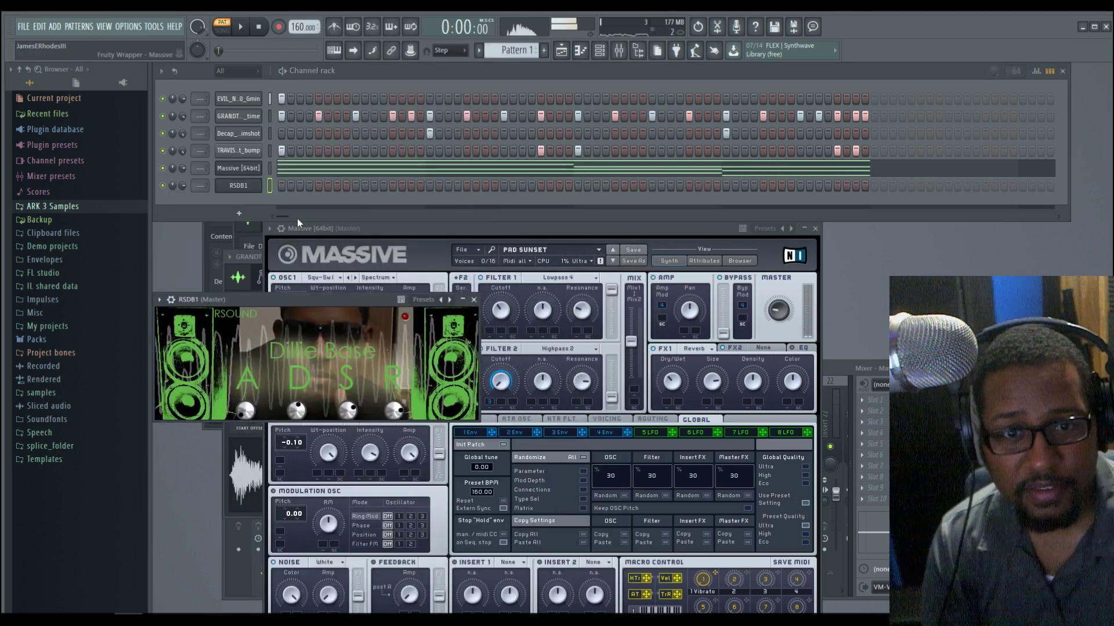
- Open the piano roll for the RSDB1 channel, place a one-step D#4 note at the start of bar 1, and play it
right_click(237, 184)
left_click(266, 186)
mouse_move(226, 234)
left_mouse_down()
mouse_move(197, 241)
mouse_move(198, 221)
mouse_move(227, 237)
left_mouse_up()
left_click_drag(416, 238, 236, 231)
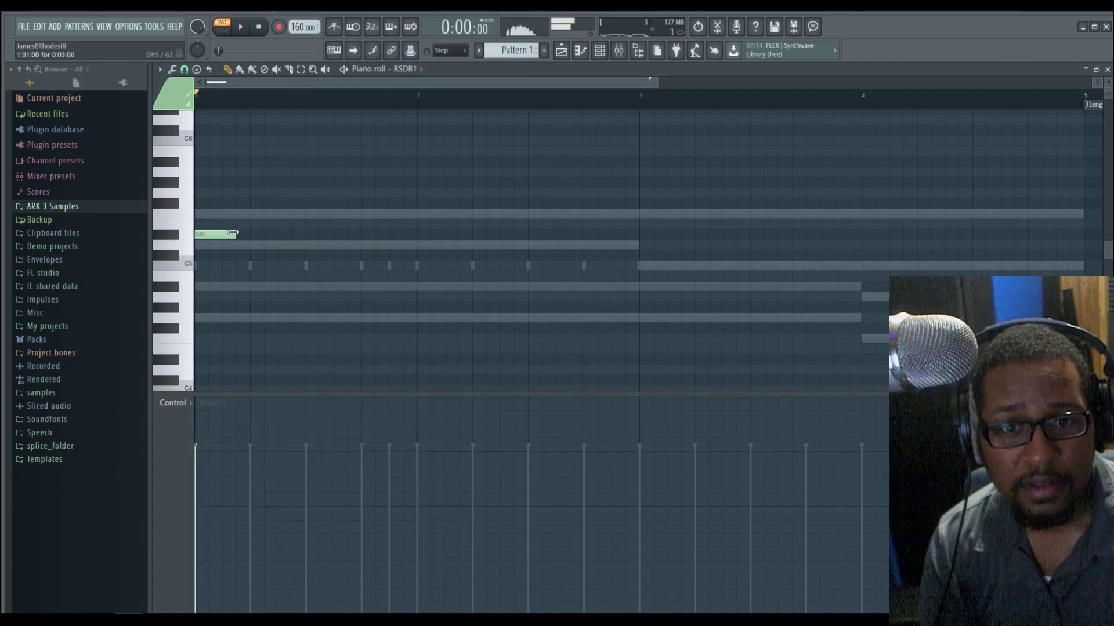
right_click(200, 236)
left_click(198, 360)
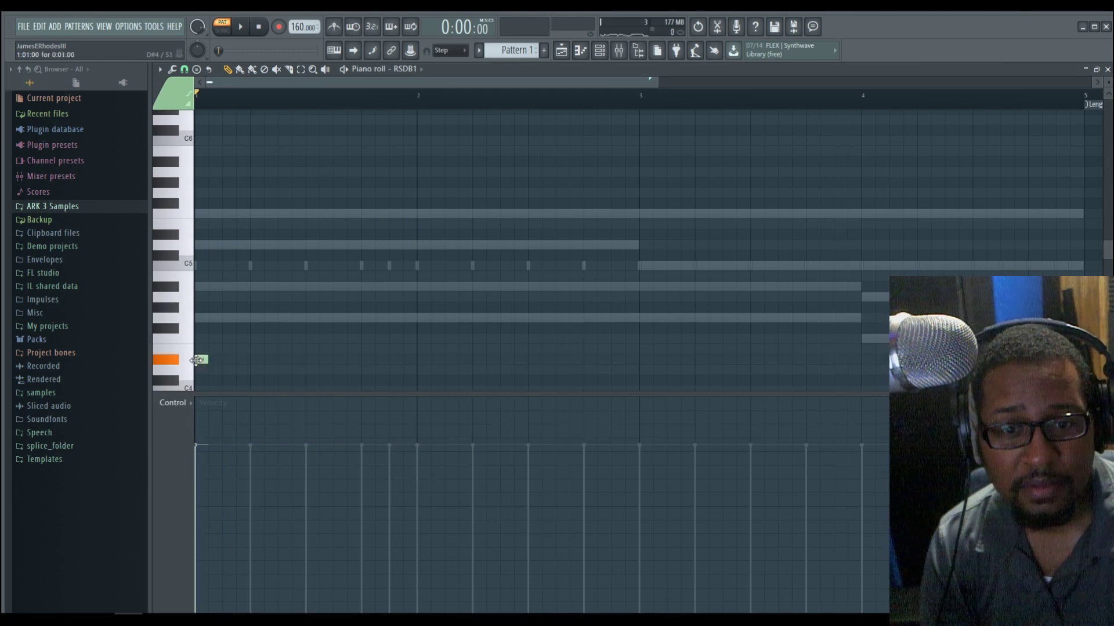
key("space")
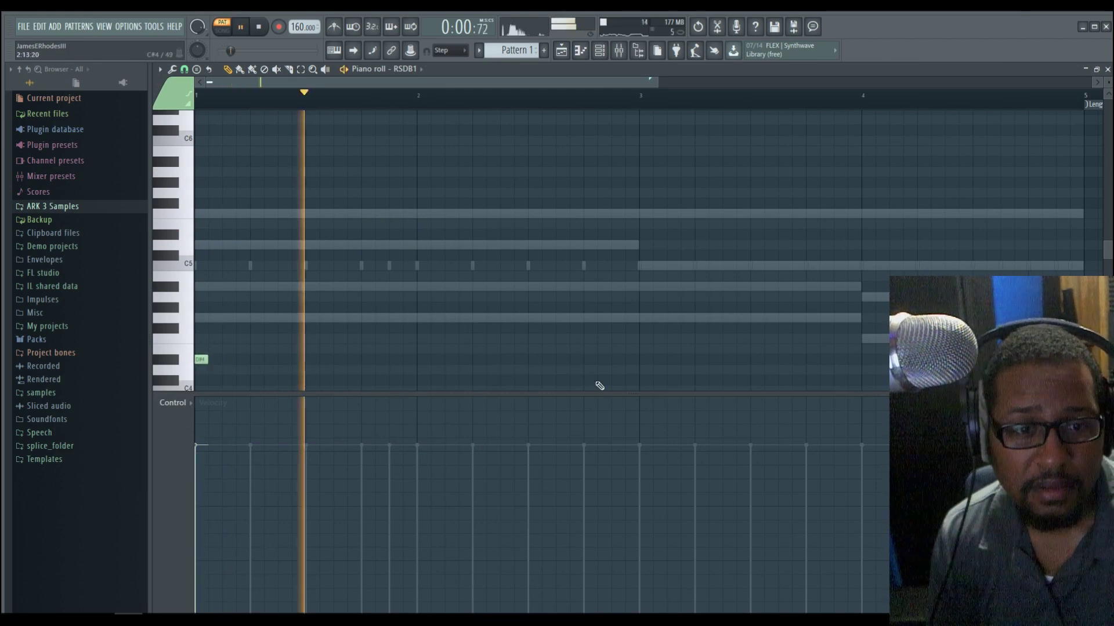
- Add one-step RSDB1 notes on D4 at step 13 of bar 2 and G4 at the start of bar 3, and play them
key("space")
left_click(598, 369)
left_click_drag(590, 369, 587, 369)
left_click_drag(653, 317, 629, 316)
key("space")
key("space")
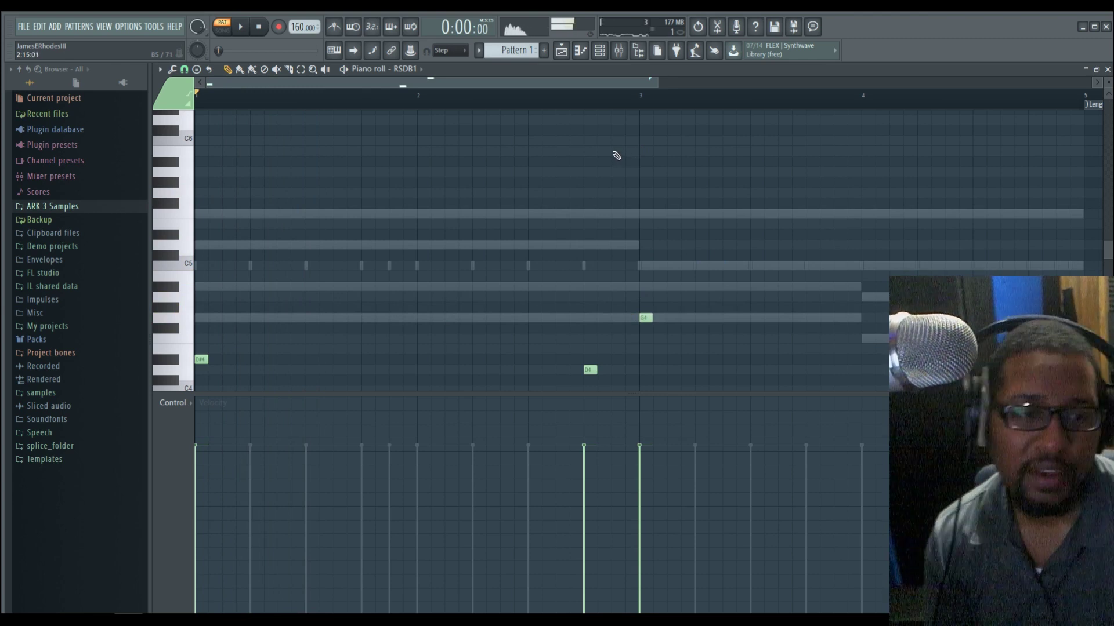
- Listen to the bass line, add a one-step C#4 note at the start of bar 4, and play the pattern
left_click(645, 319)
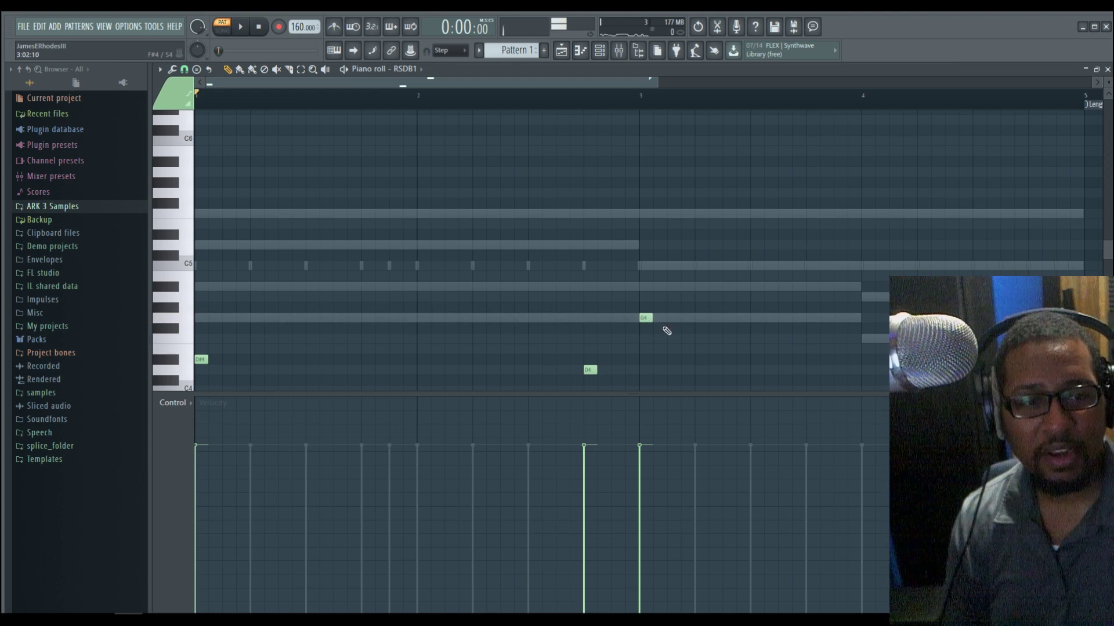
key("space")
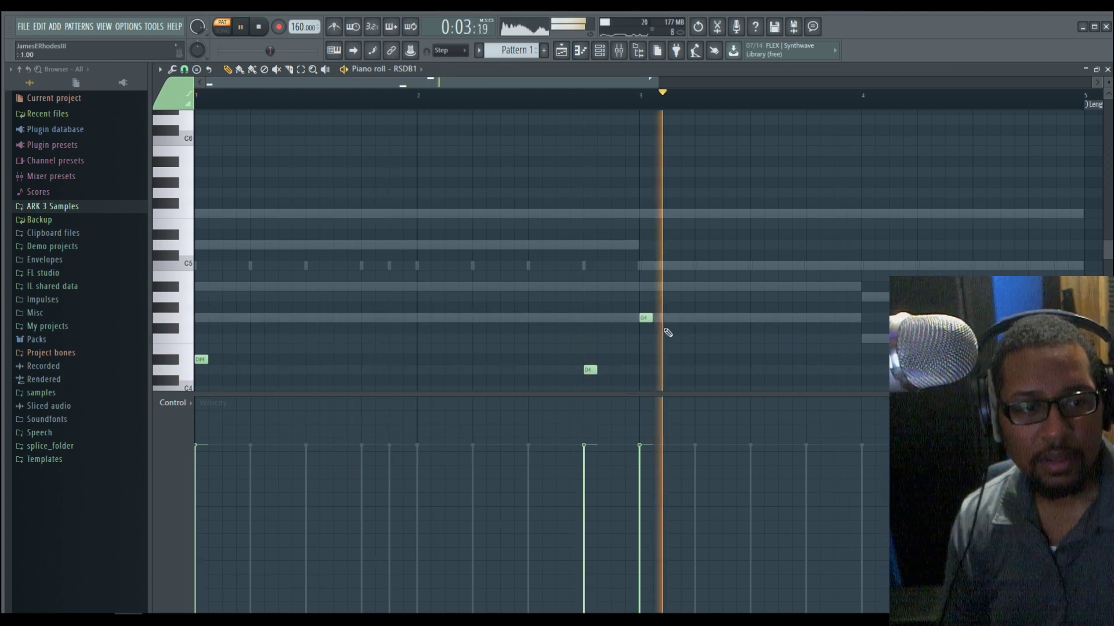
key("space")
left_click_drag(868, 374, 867, 385)
key("space")
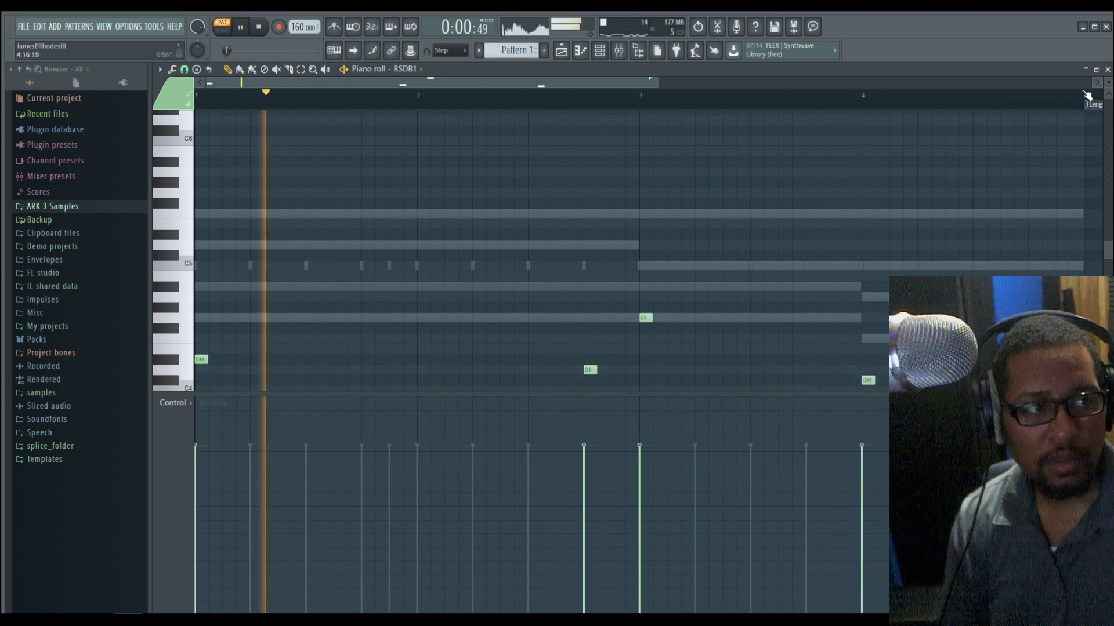
- Add one-step RSDB1 notes on D#5 at step 13 and B4 at step 15 of bar 4, and play the pattern
key("F7")
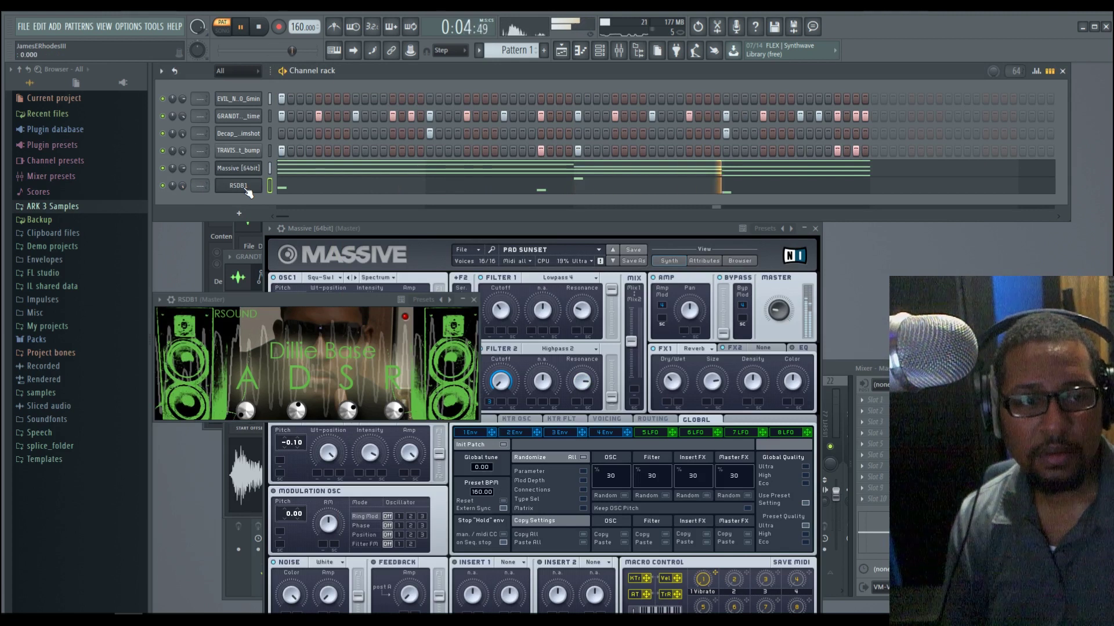
right_click(247, 191)
key("space")
left_click(279, 187)
left_click_drag(1025, 203, 1020, 238)
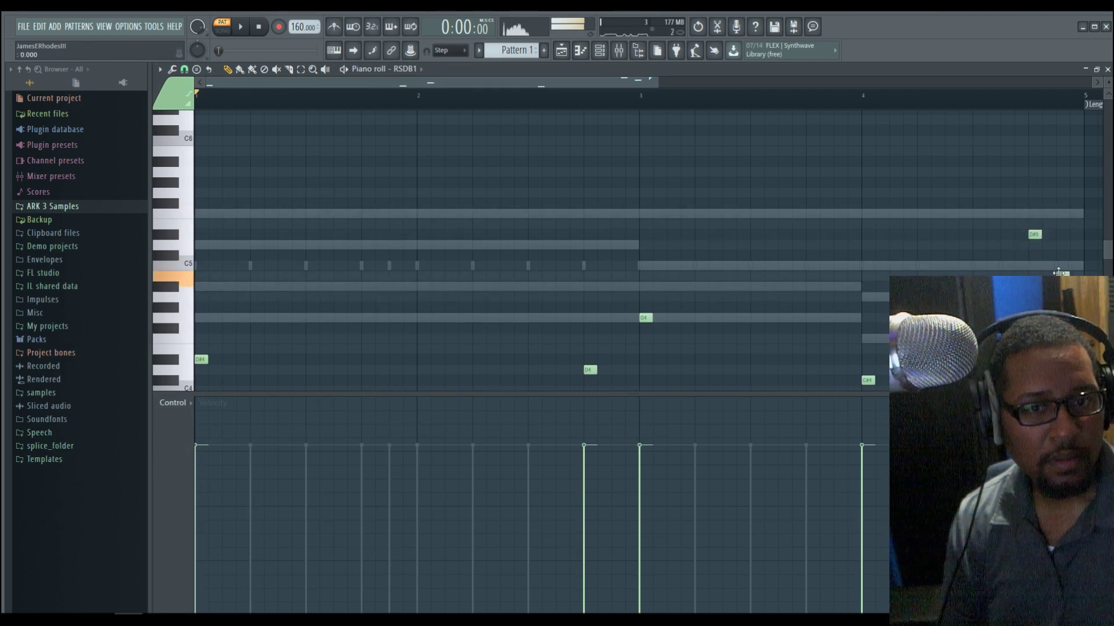
key("space")
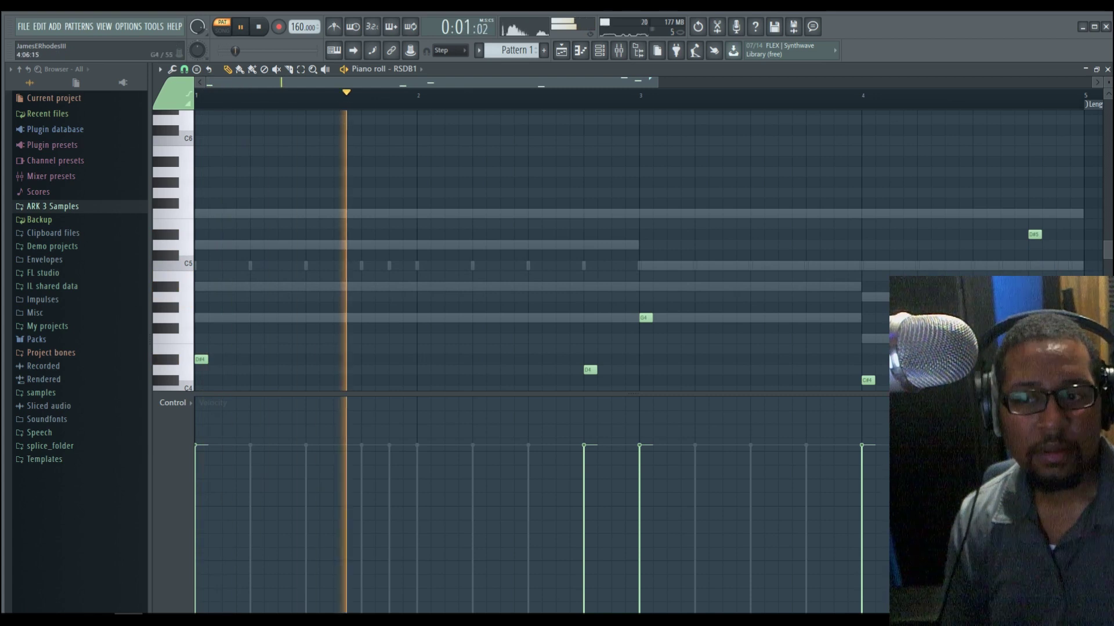
key("F7")
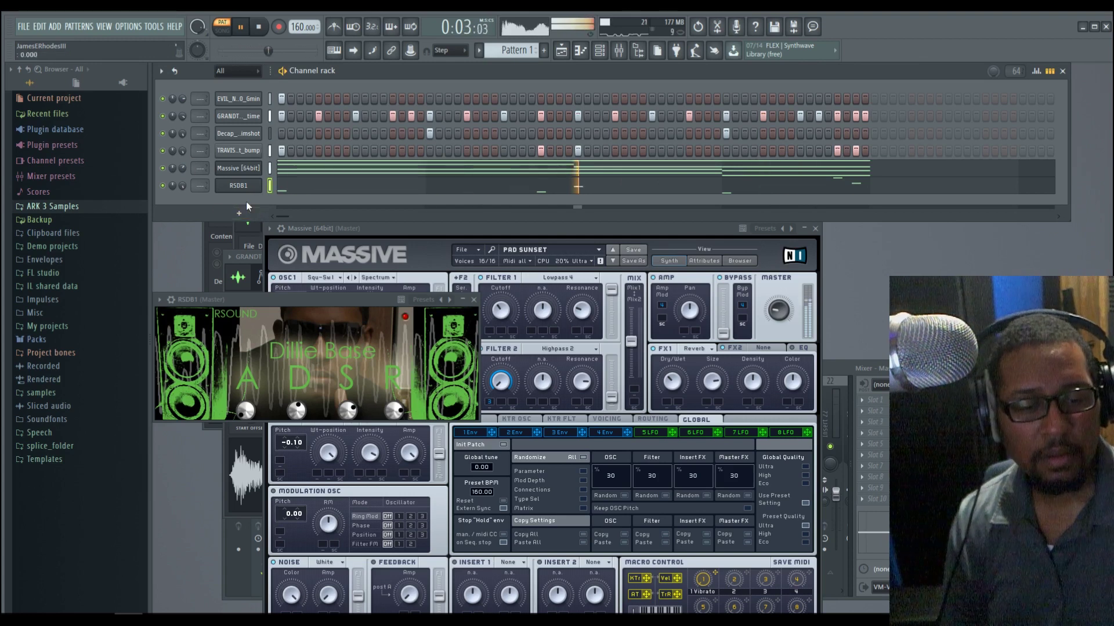
key("space")
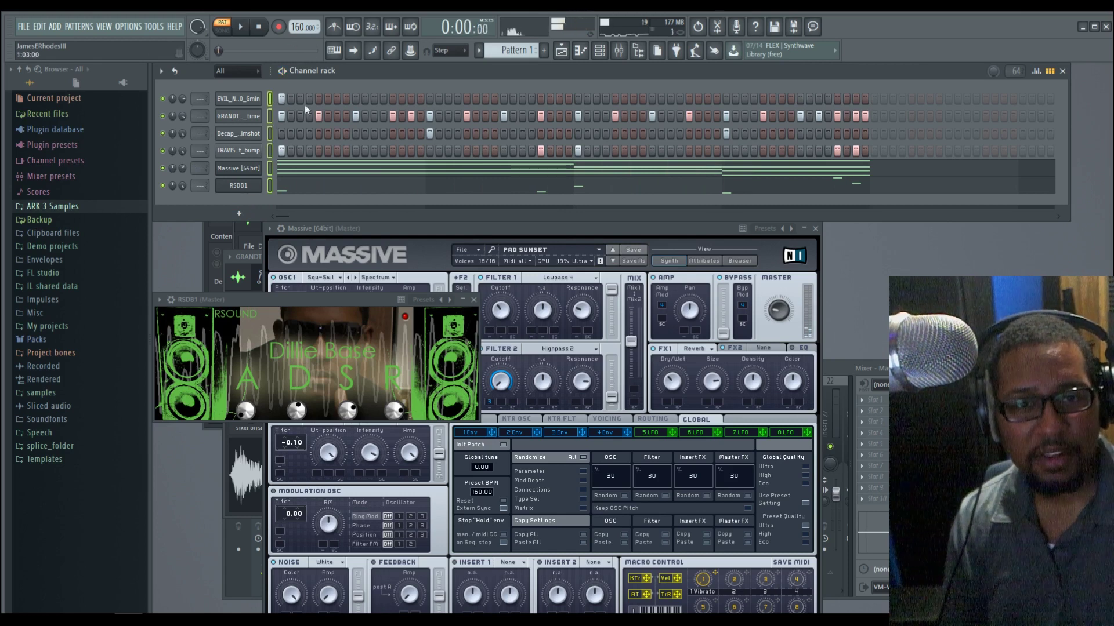
- Open the mixer and route all six channels to consecutive mixer tracks starting at Insert 1
left_click(599, 53)
left_click(601, 53)
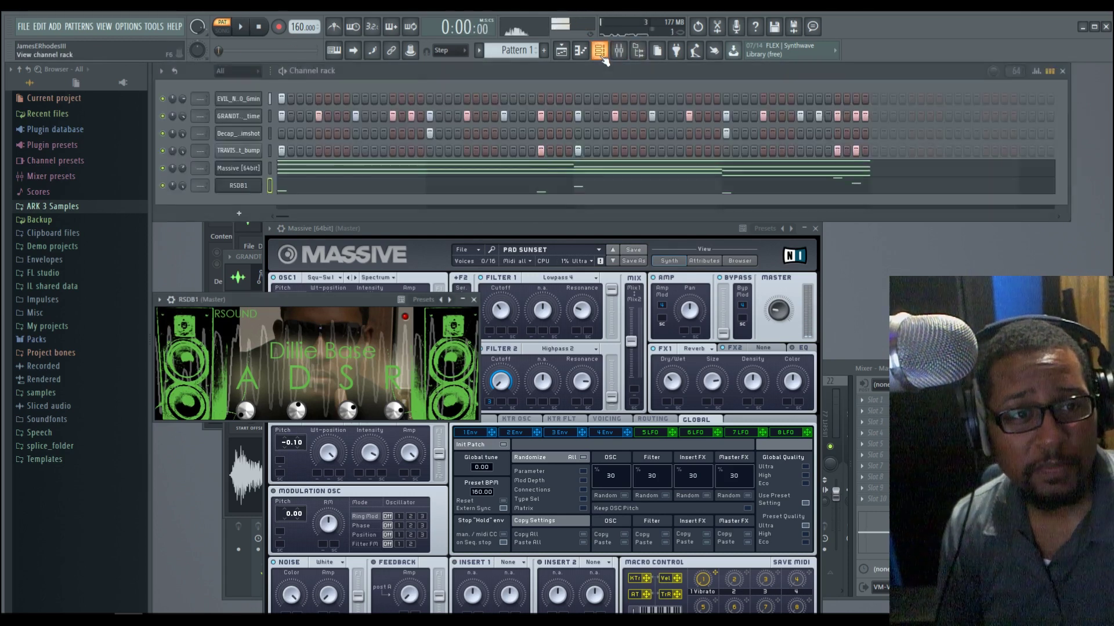
left_click(619, 51)
left_click(294, 425)
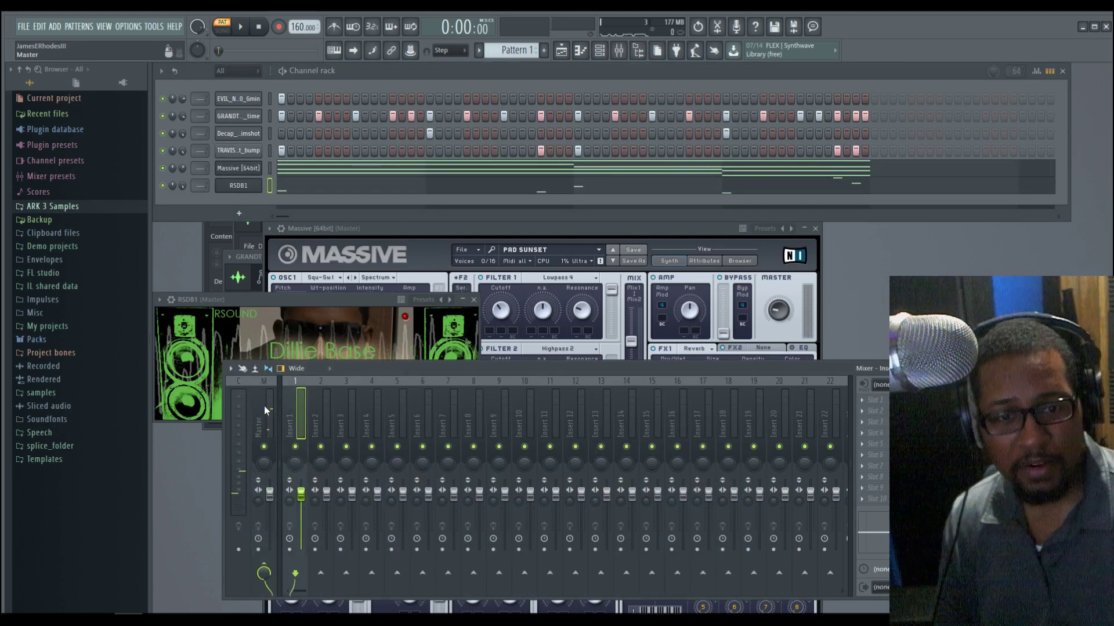
left_click(268, 98)
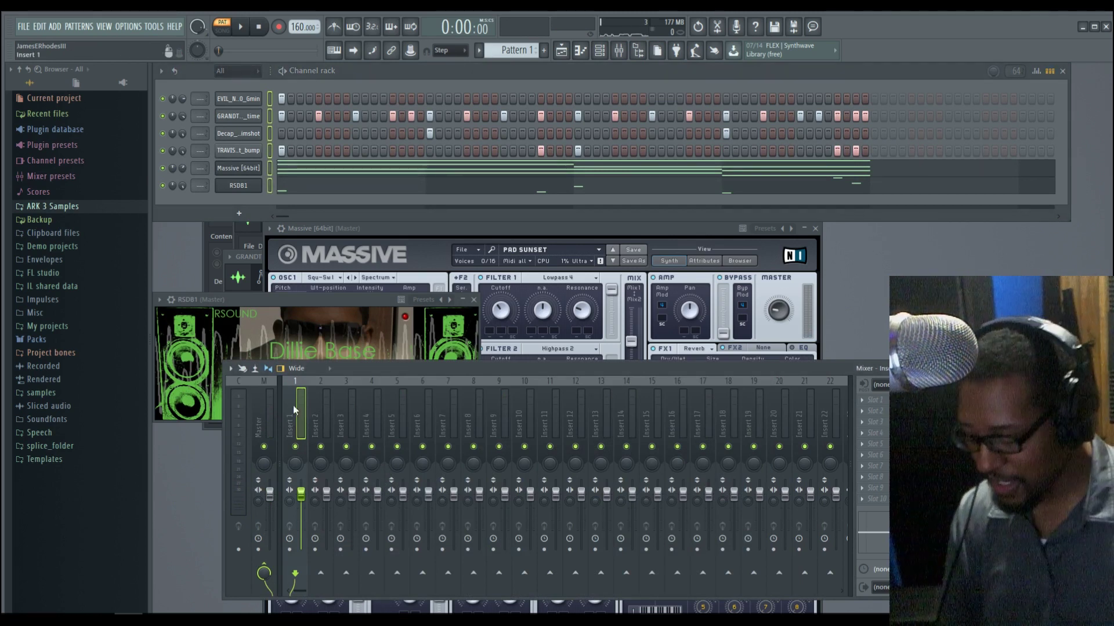
key("ctrl+l")
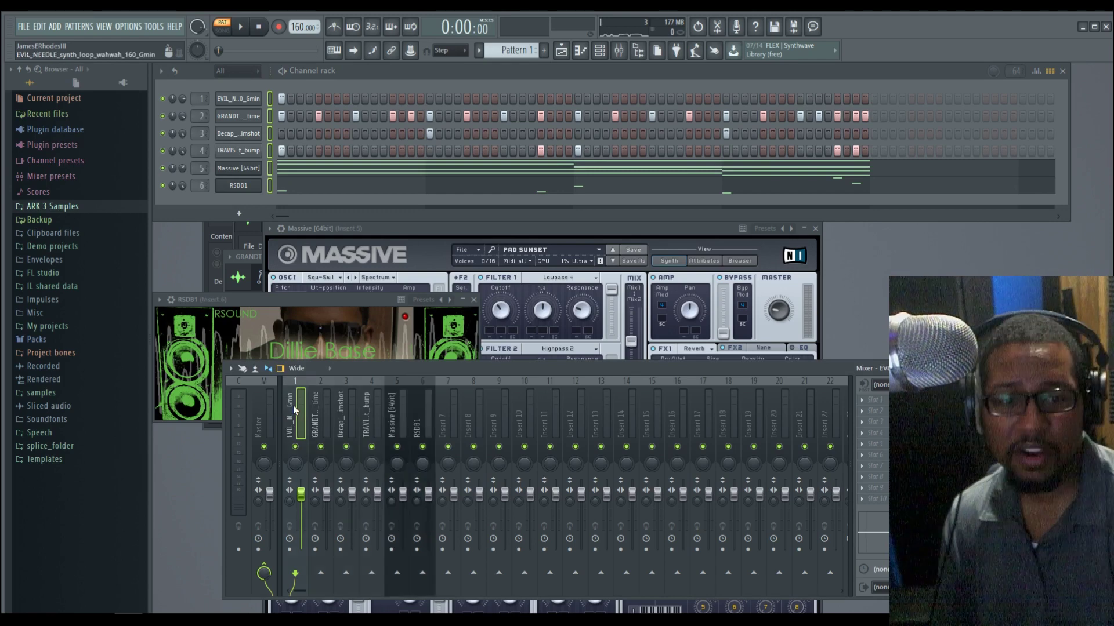
- Load ValhallaVintageVerb_x64 in the first effect slot of the synth loop's mixer track and lower the slot's mix level during playback
left_click(862, 400)
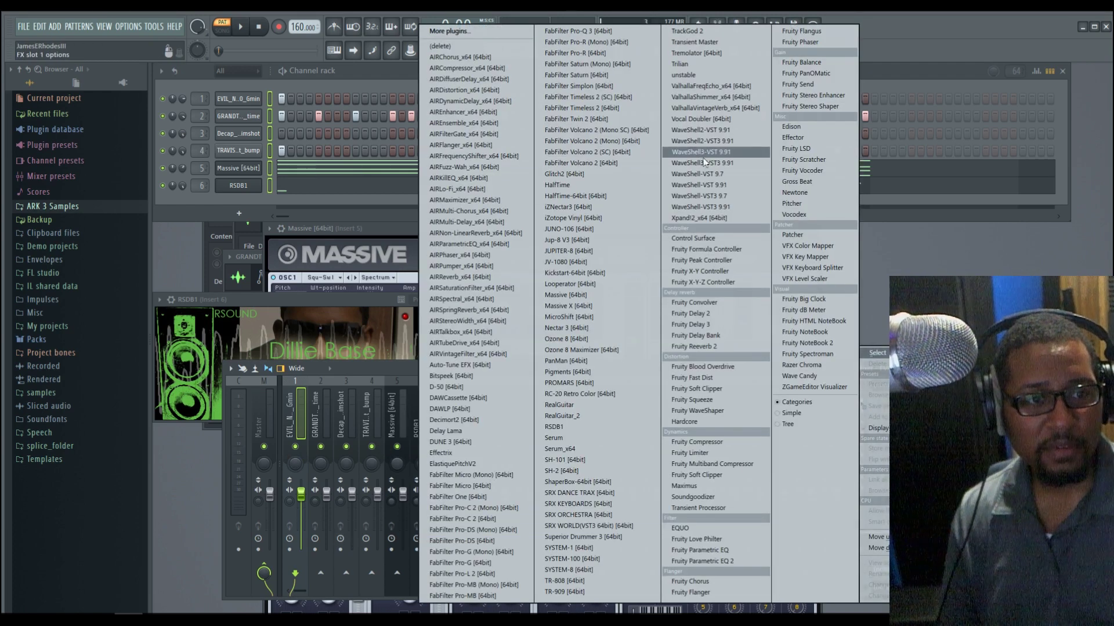
left_click(719, 109)
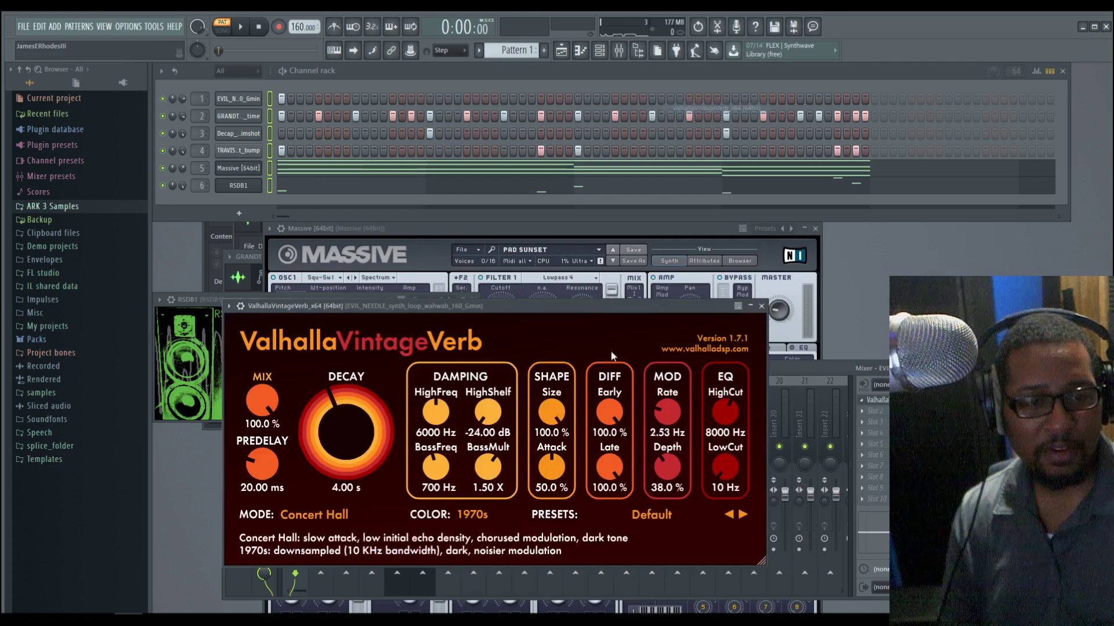
key("space")
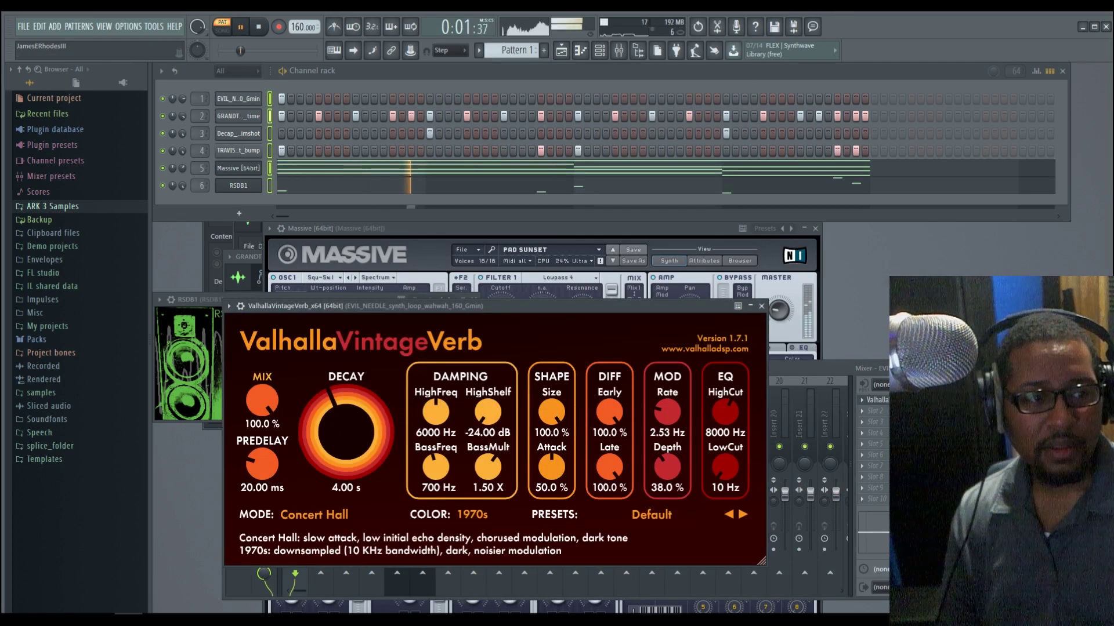
left_click_drag(958, 400, 958, 409)
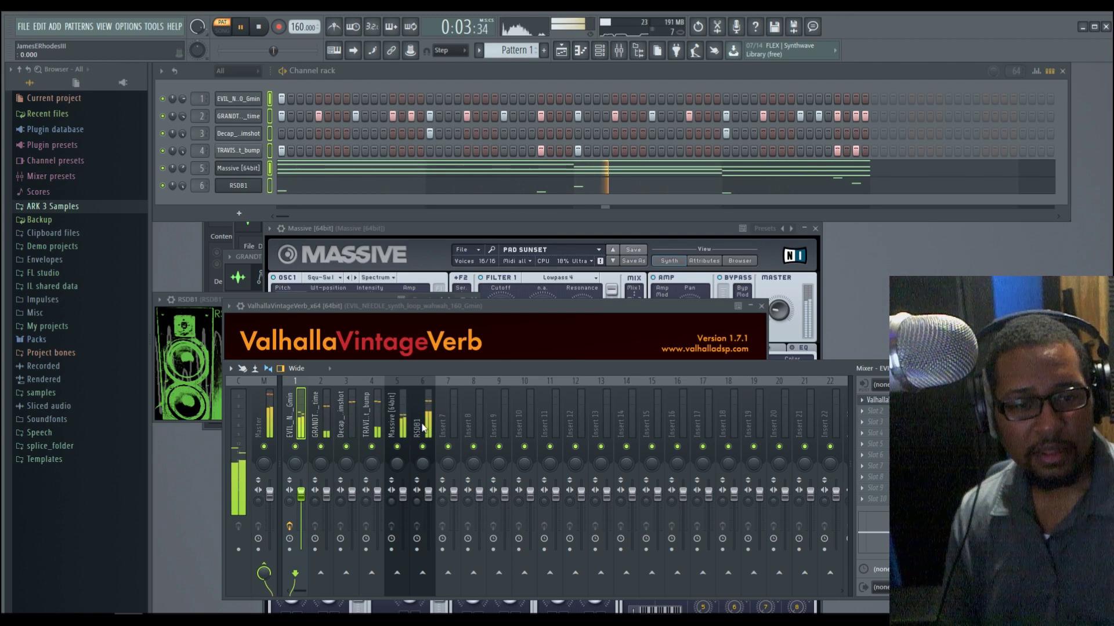
- Load ValhallaVintageVerb_x64 in the first effect slot of the Massive mixer track, lower the slot's mix to about 34% and play the pattern
left_click(398, 426)
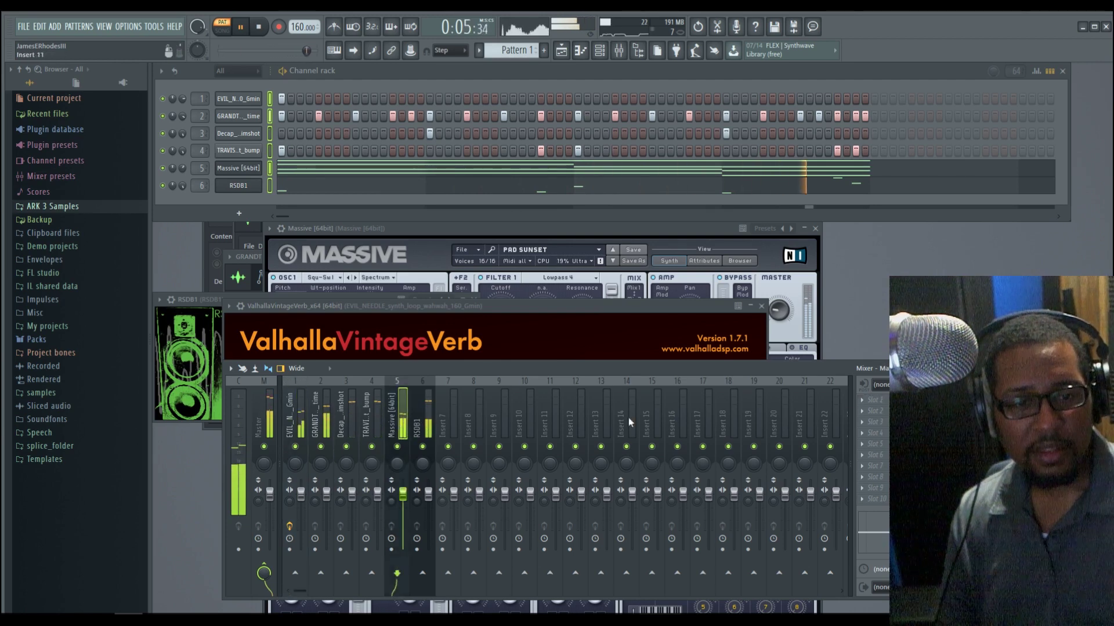
left_click(866, 401)
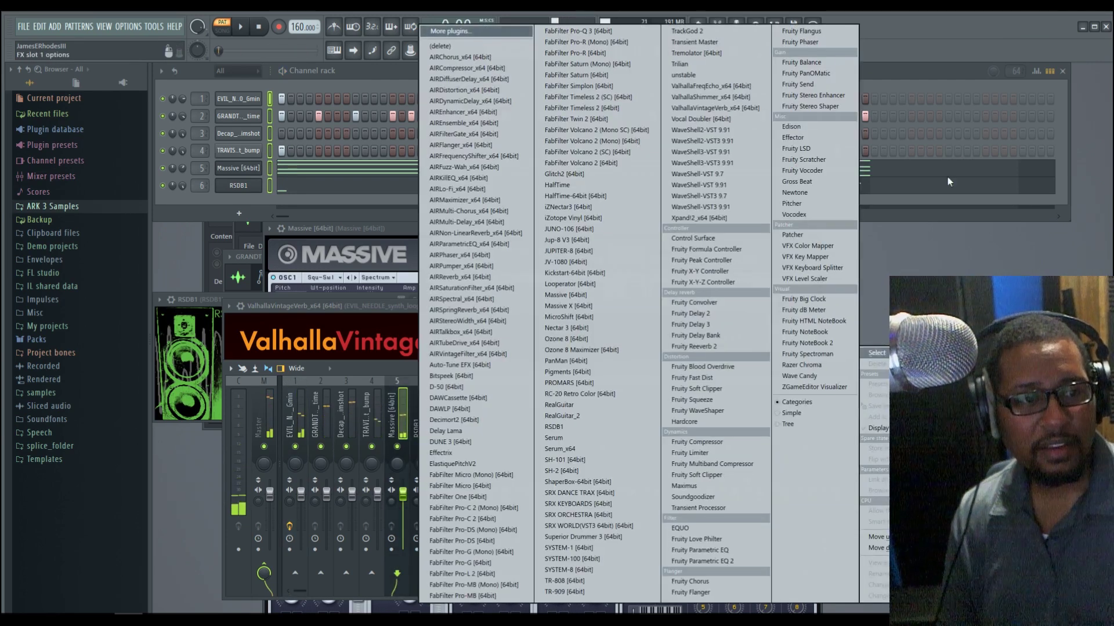
left_click(735, 108)
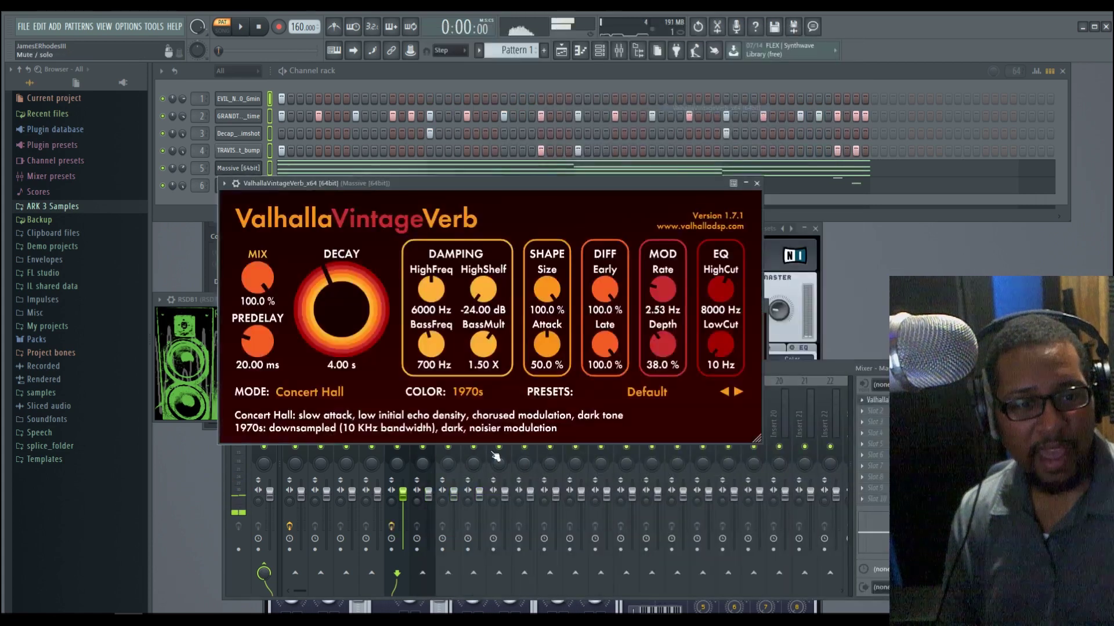
left_click_drag(957, 400, 957, 416)
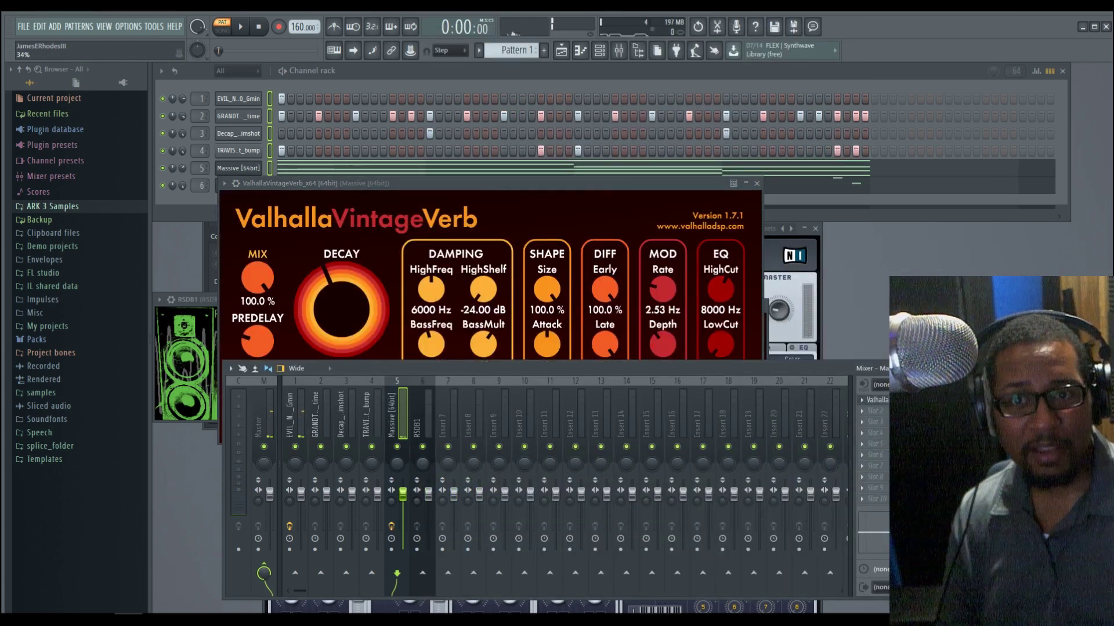
key("space")
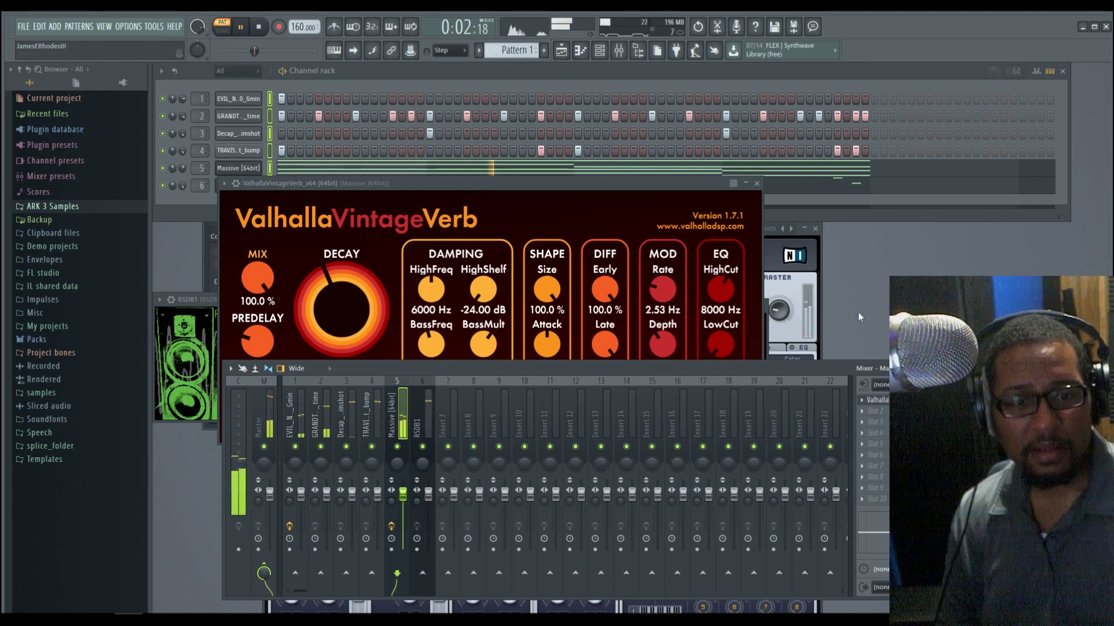
- Load Kickstart-64bit in the second effect slot of the Massive mixer track and play the pattern
left_click(872, 416)
key("space")
left_click(639, 274)
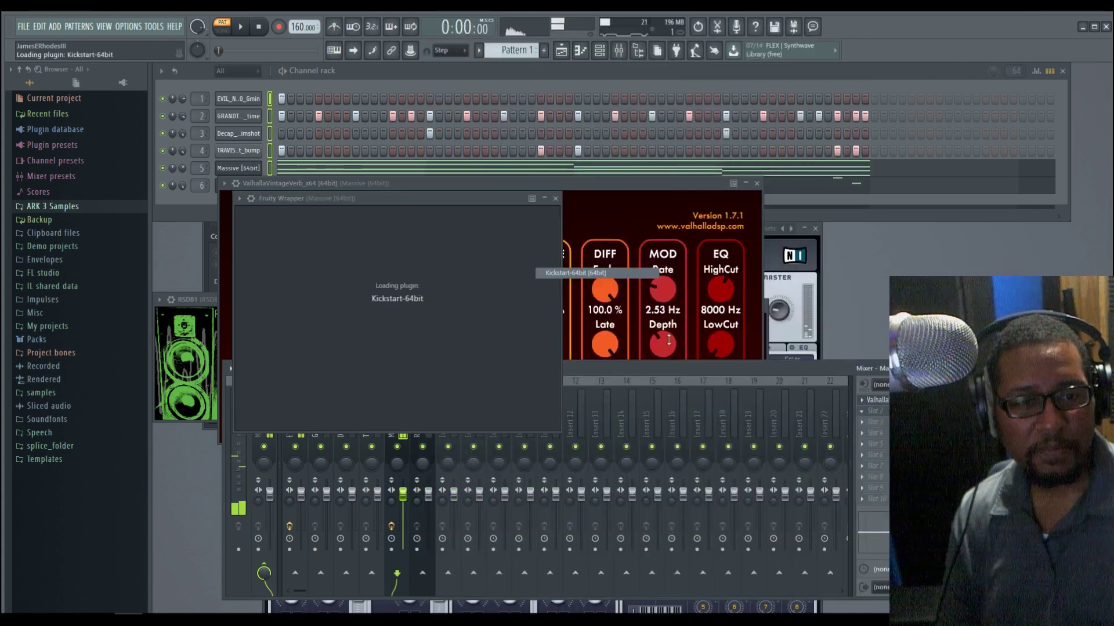
key("space")
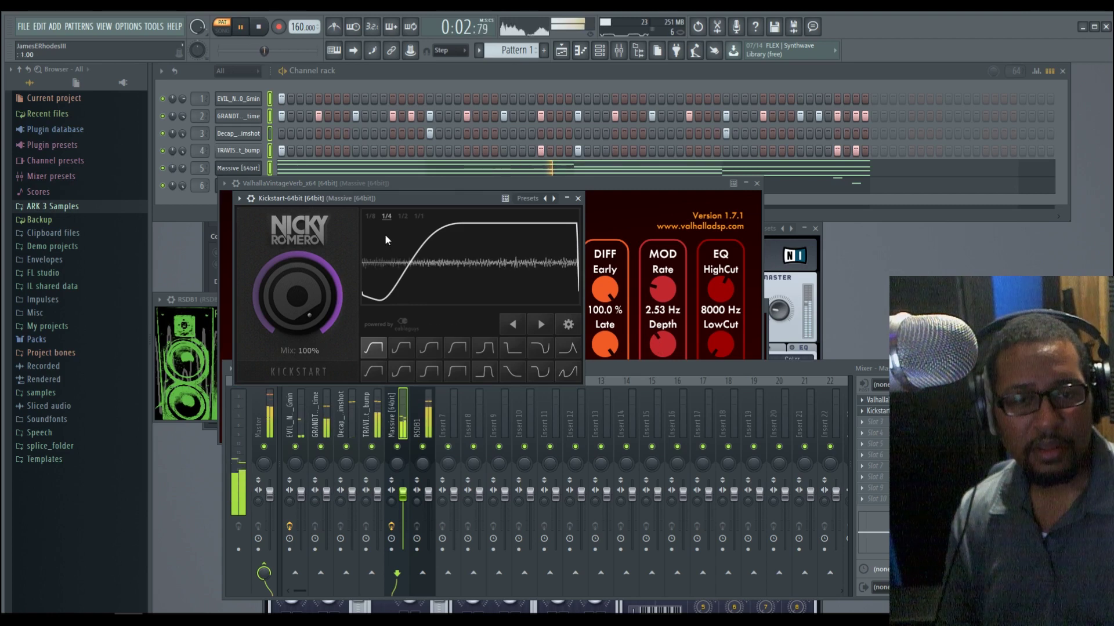
- Solo the Massive channel and set its Kickstart loop length to 1/2 note while listening
right_click(162, 169)
left_click(173, 179)
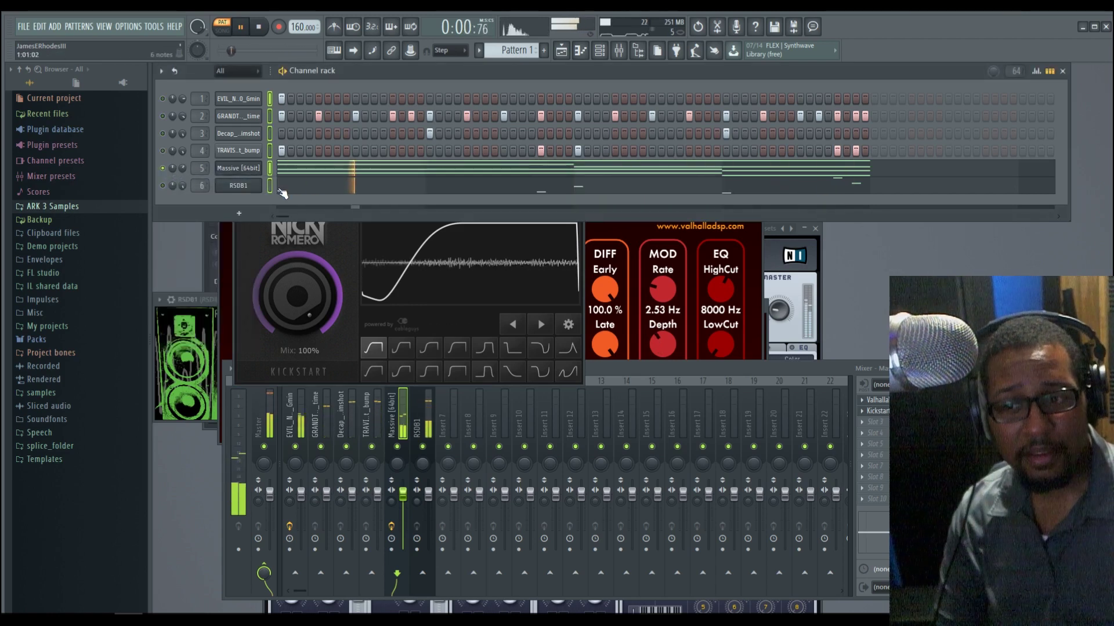
left_click(256, 333)
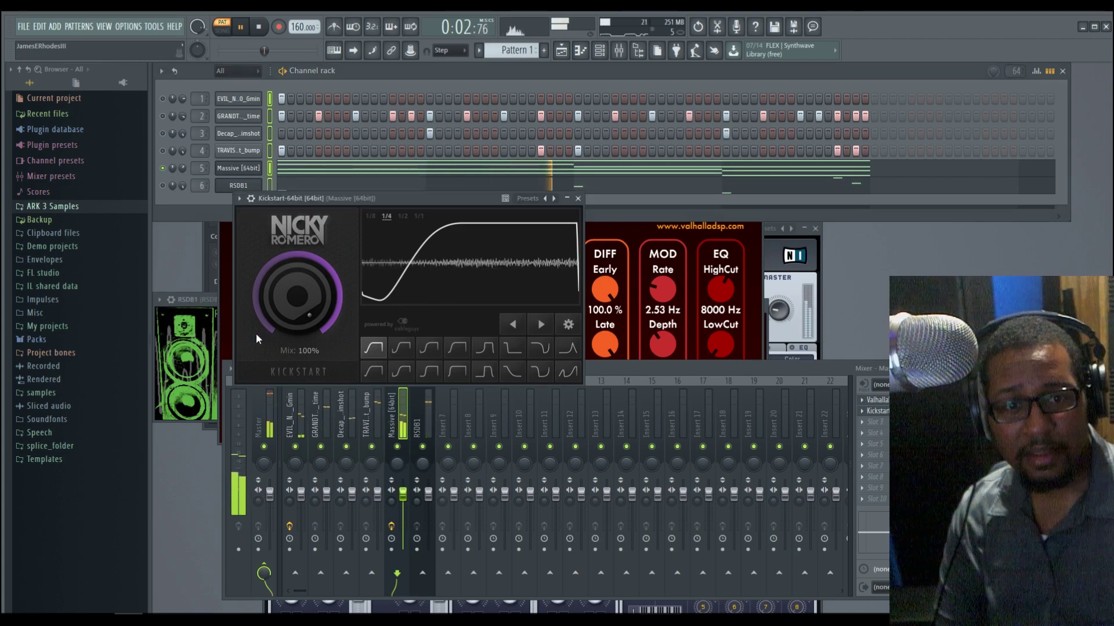
left_click(407, 217)
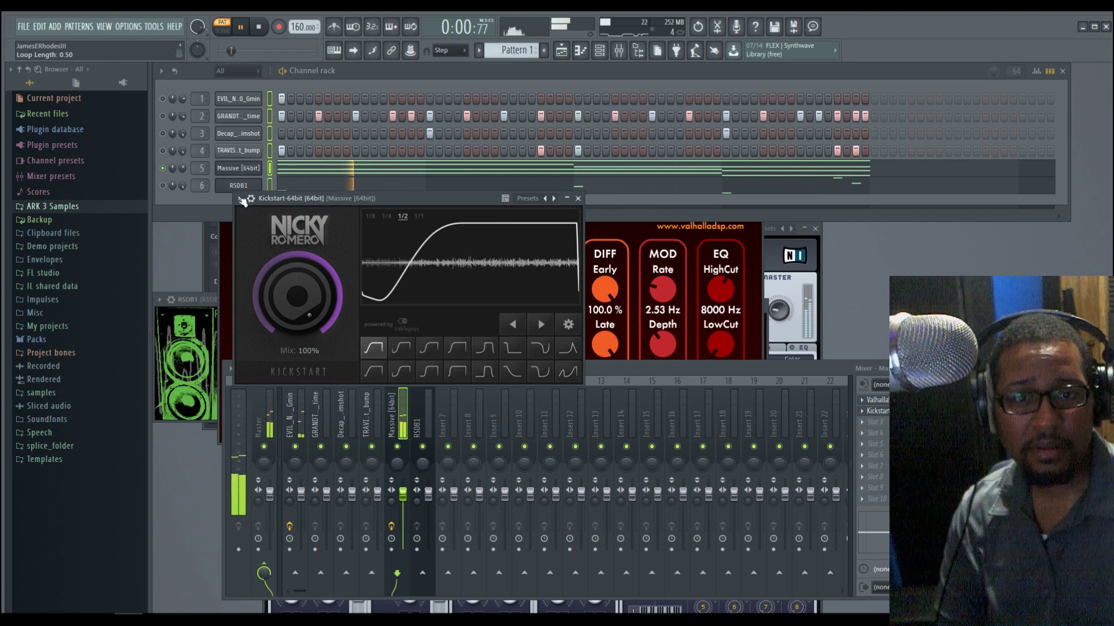
left_click(181, 168)
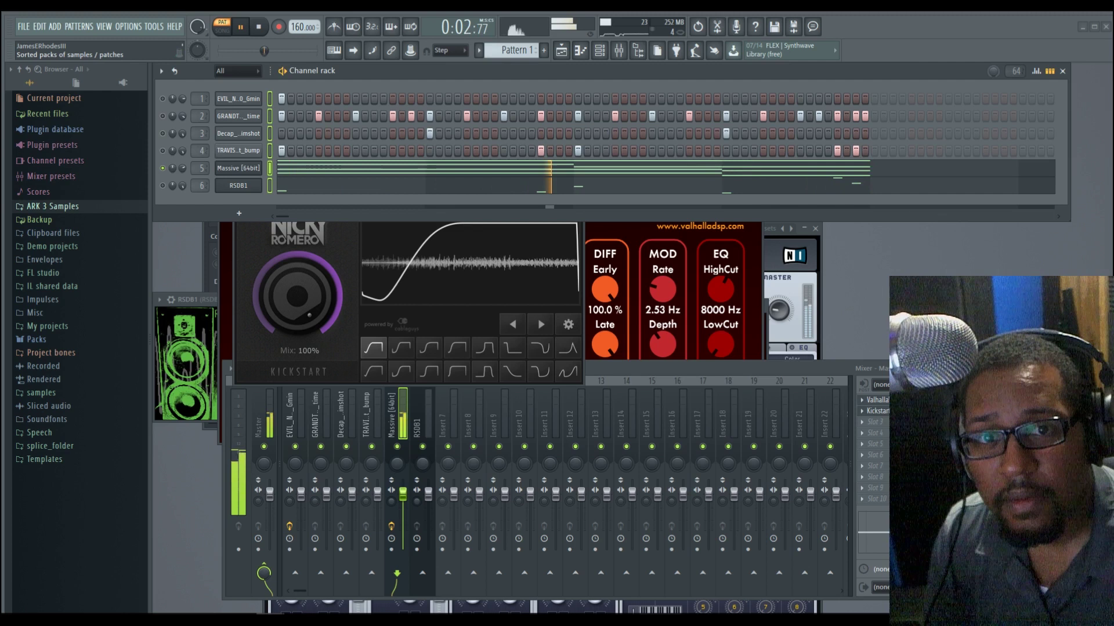
- Add the LSVA3_Vocal_Atmosphere_15_A sample as a new channel, open its sampler settings and play the pattern
left_click(260, 28)
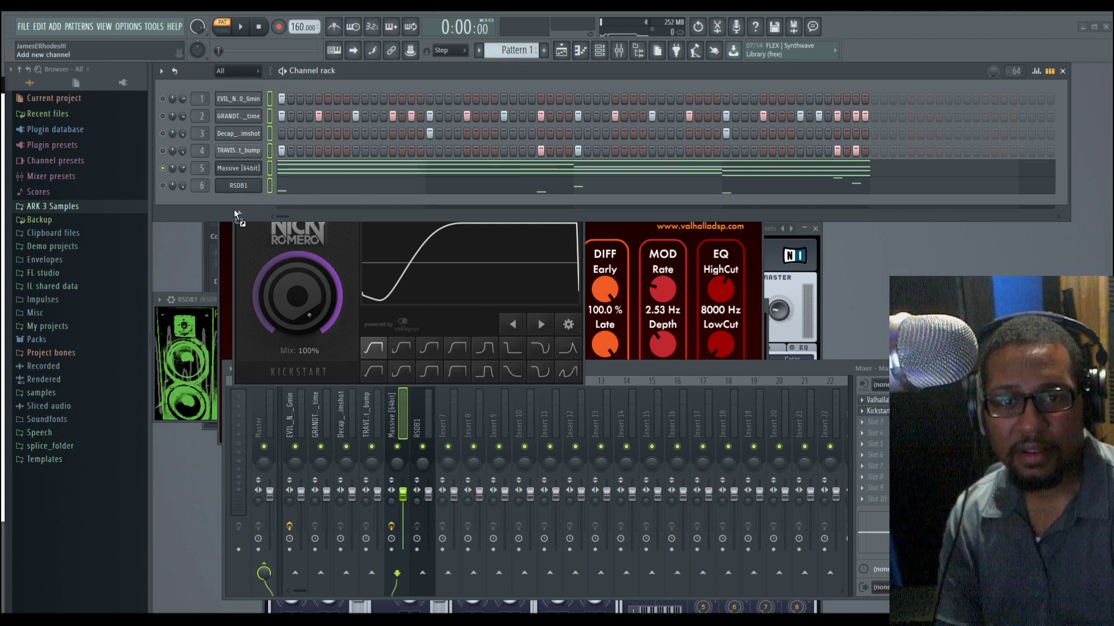
left_click_drag(241, 208, 239, 210)
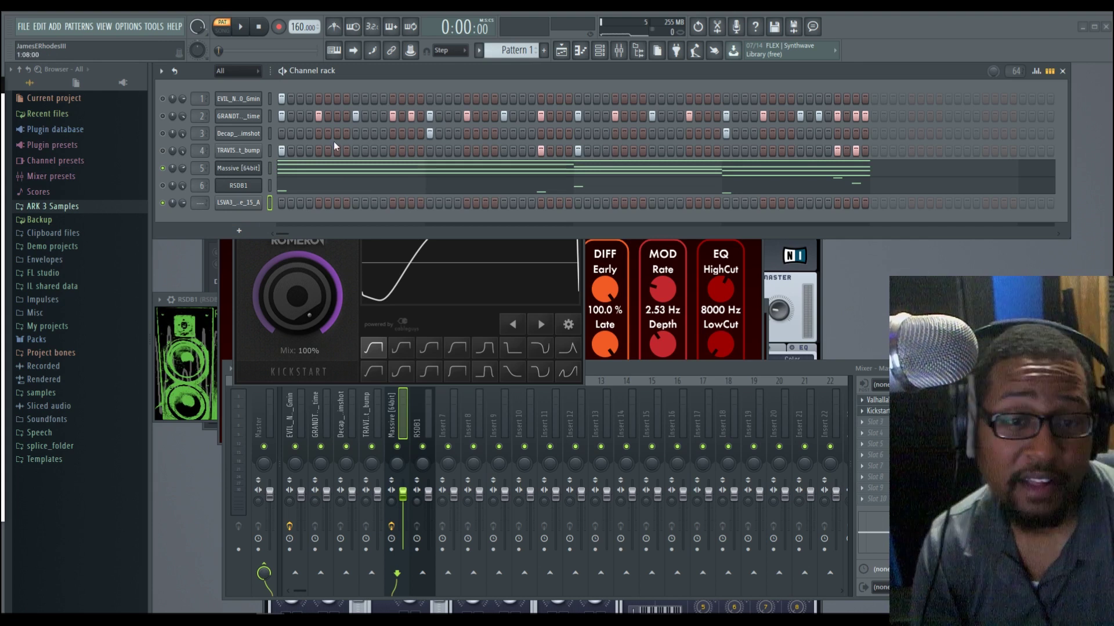
left_click(239, 202)
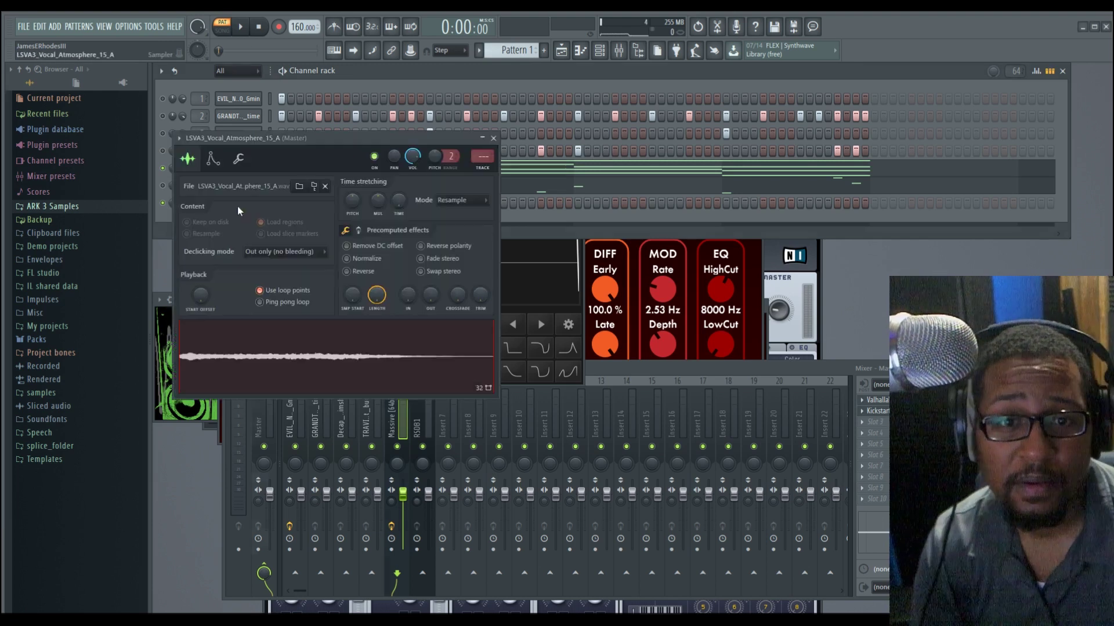
key("space")
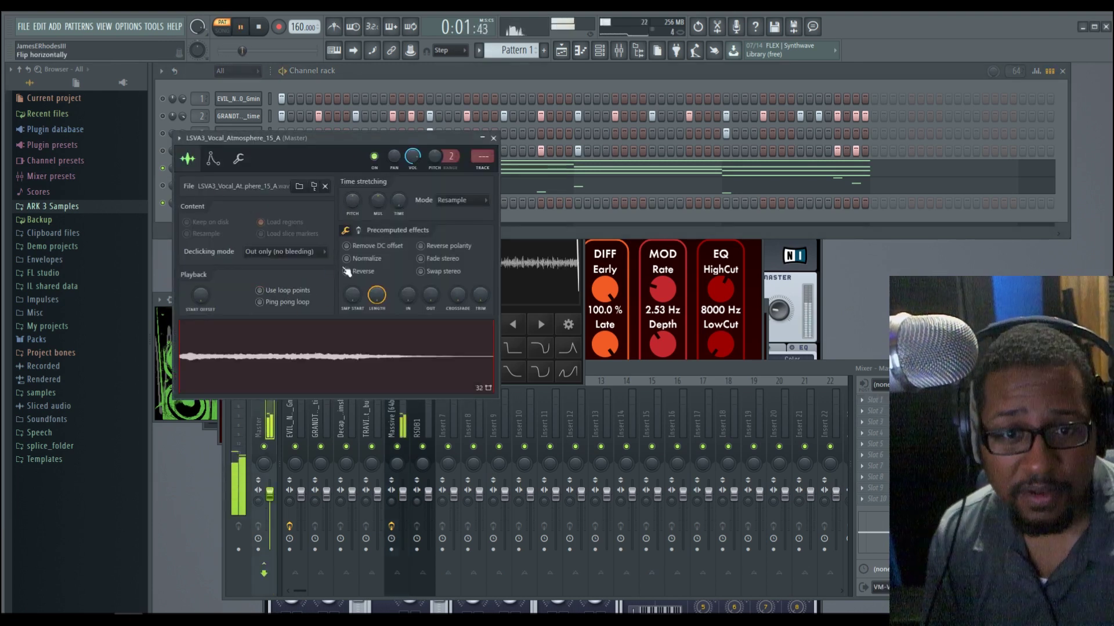
- Move the sampler window off the channel rack, activate the vocal atmosphere channel's first step and play the pattern
left_click_drag(336, 145, 749, 196)
key("space")
left_click(289, 201)
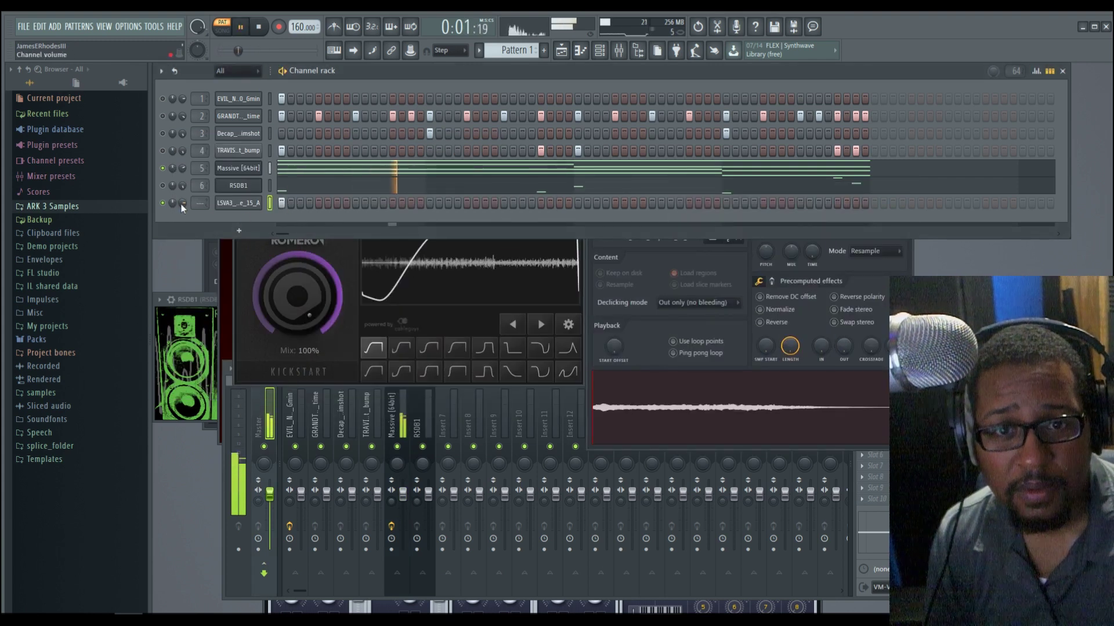
key("space")
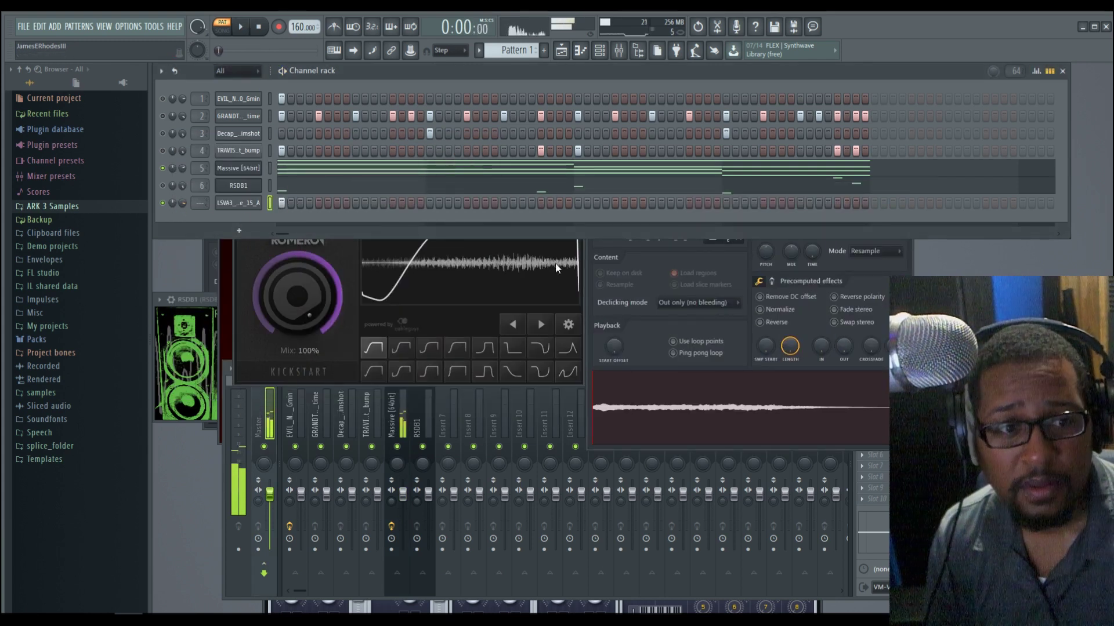
- Lower the note pitch of the vocal's first step in the graph editor and set the channel volume to 86% during playback
left_click(1037, 72)
left_click(288, 343)
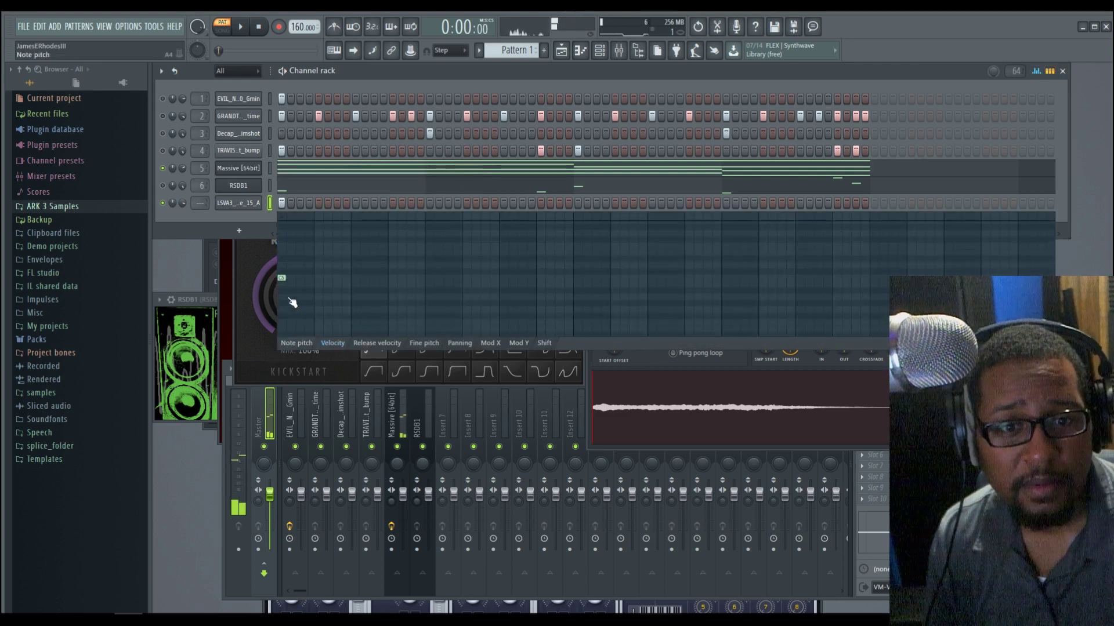
left_click_drag(296, 300, 287, 294)
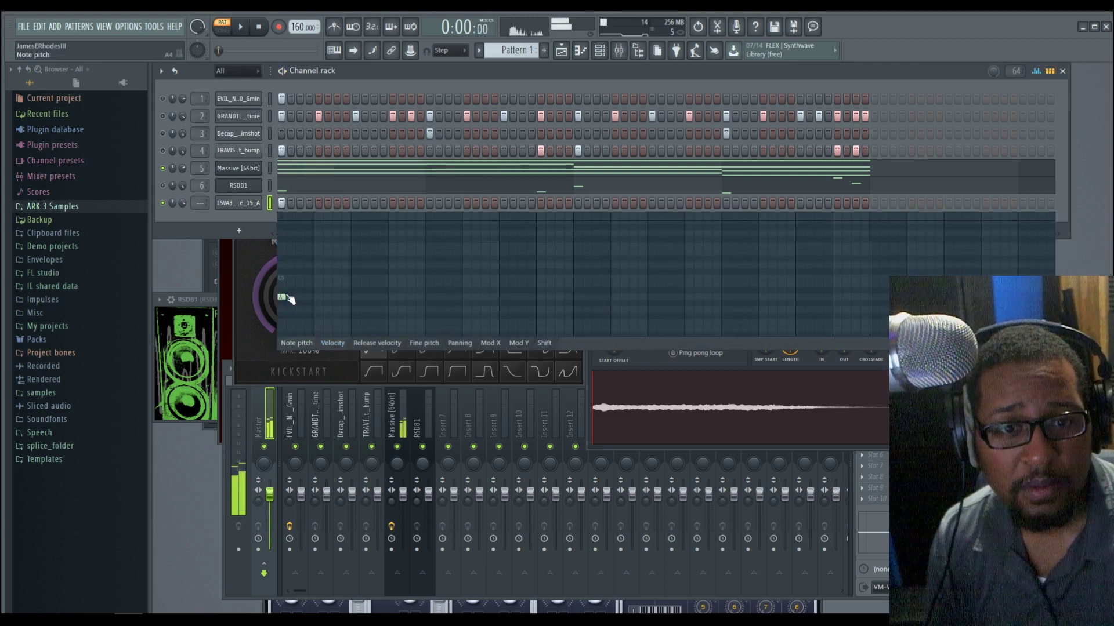
key("space")
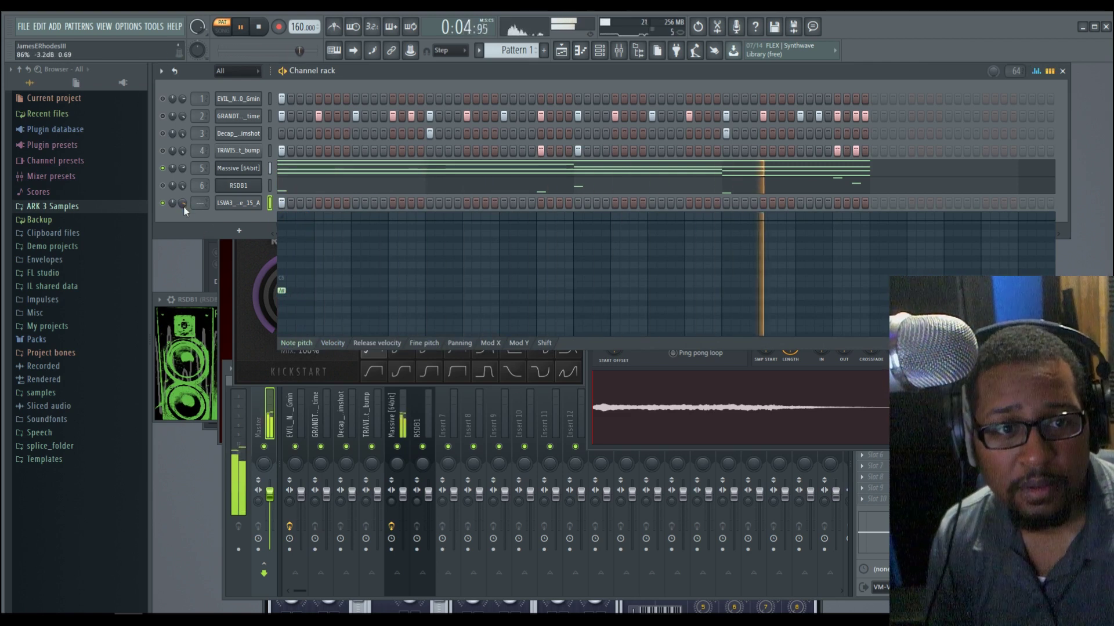
- Enable Cut itself for the vocal atmosphere channel and route it to mixer track 7
right_click(268, 198)
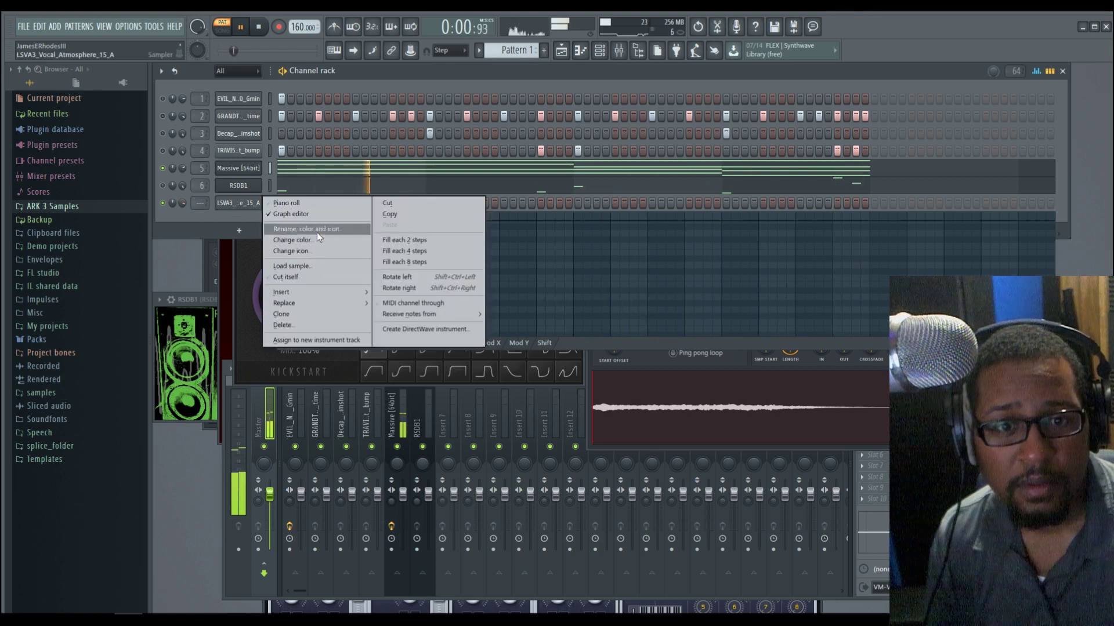
left_click(314, 273)
left_click(271, 99)
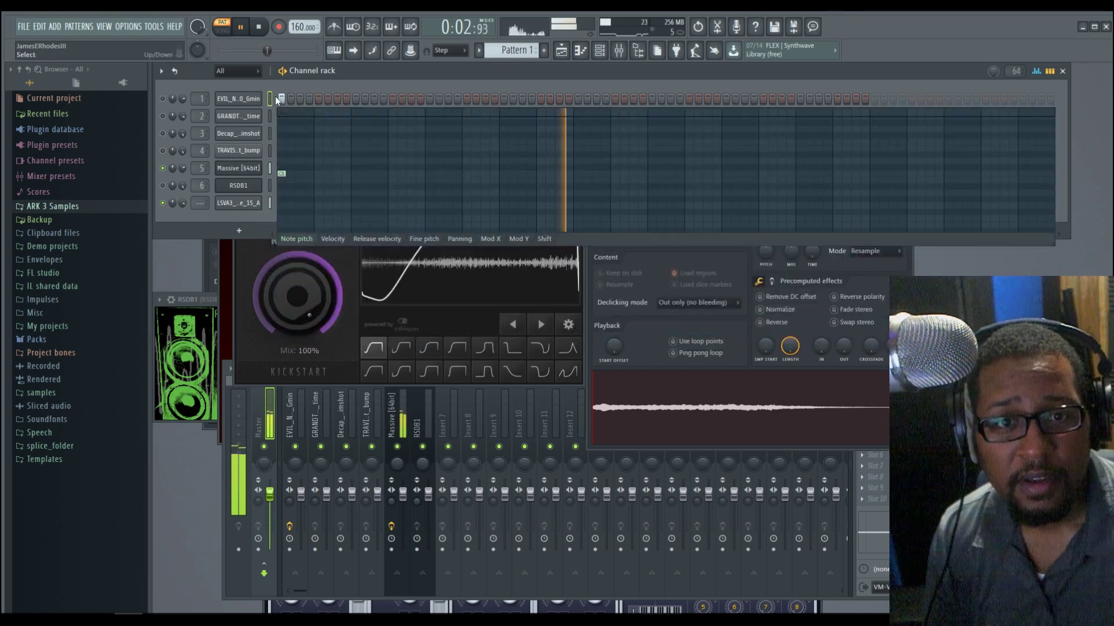
left_click(303, 412)
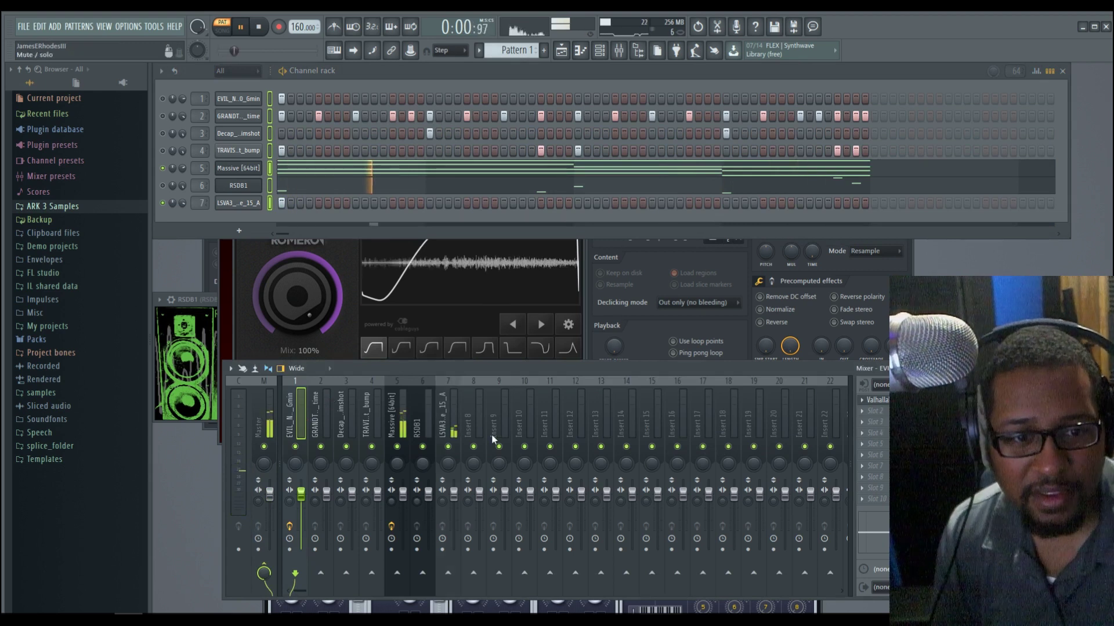
- Load ValhallaVintageVerb_x64 in the first effect slot of the vocal atmosphere's mixer track and lower the slot's mix level
left_click(449, 413)
left_click(877, 399)
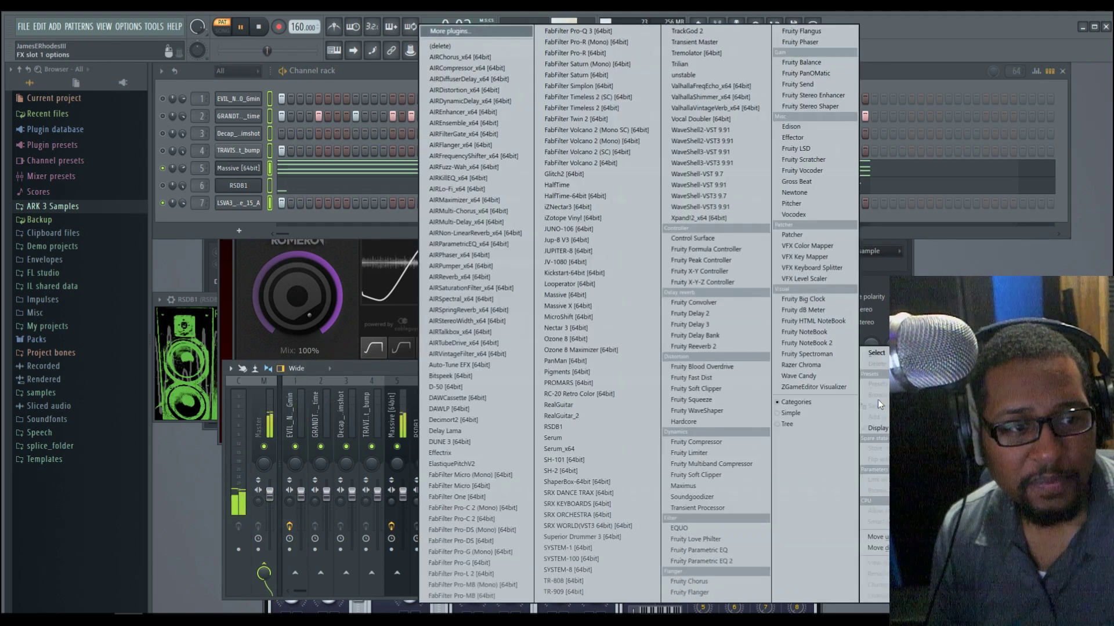
left_click(732, 109)
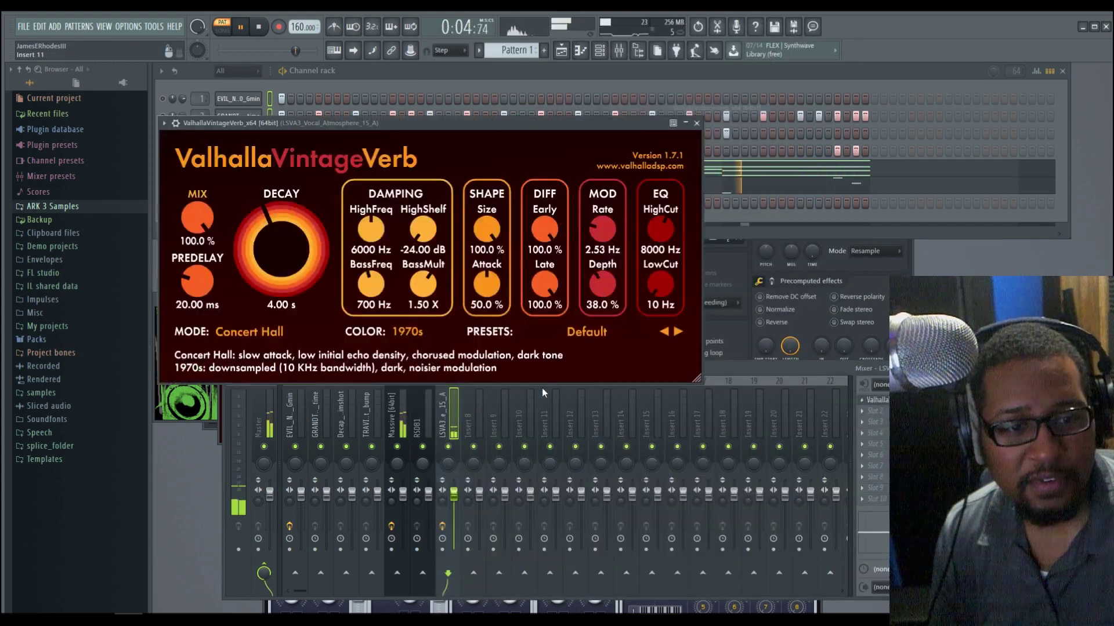
left_click_drag(964, 400, 964, 405)
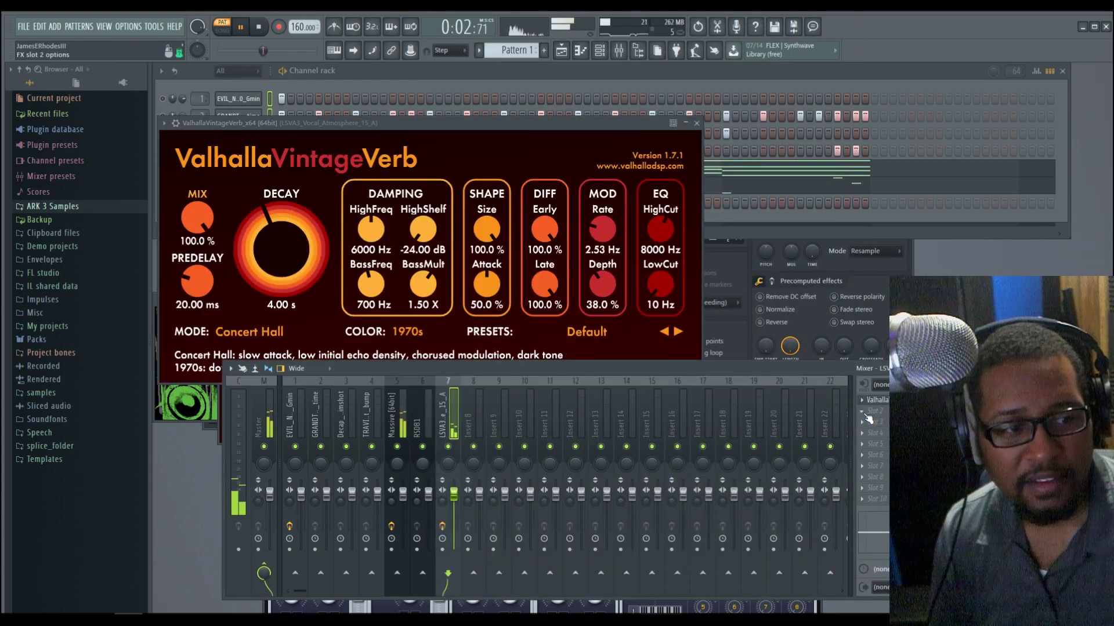
- Load Kickstart-64bit in the third effect slot of the vocal track and set its loop length to 1/2 note
left_click(868, 412)
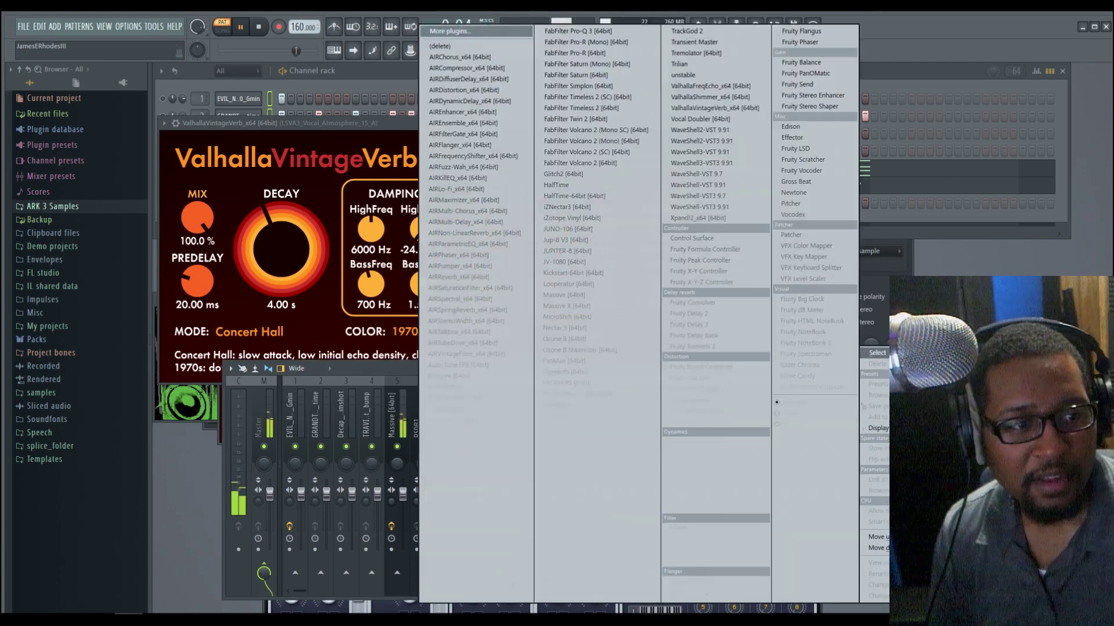
left_click(594, 396)
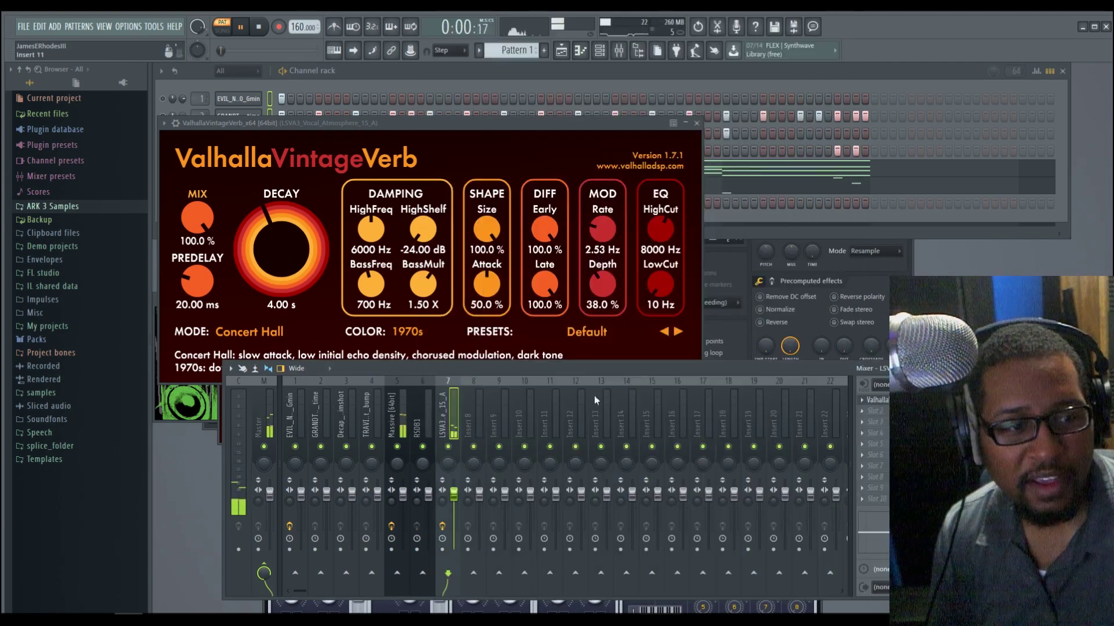
left_click(864, 430)
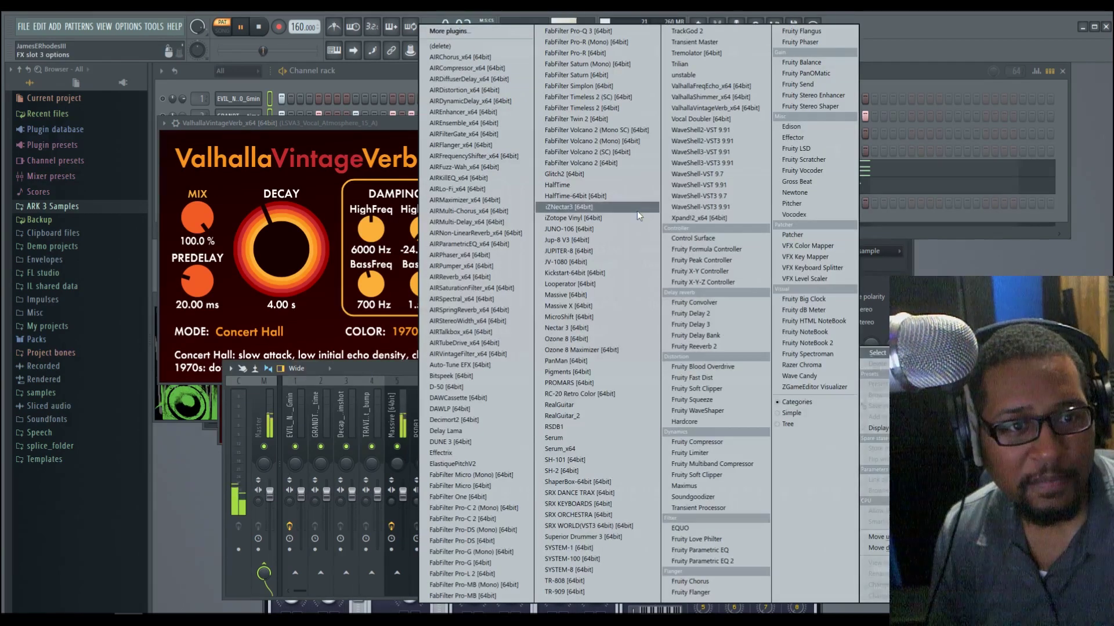
left_click(624, 272)
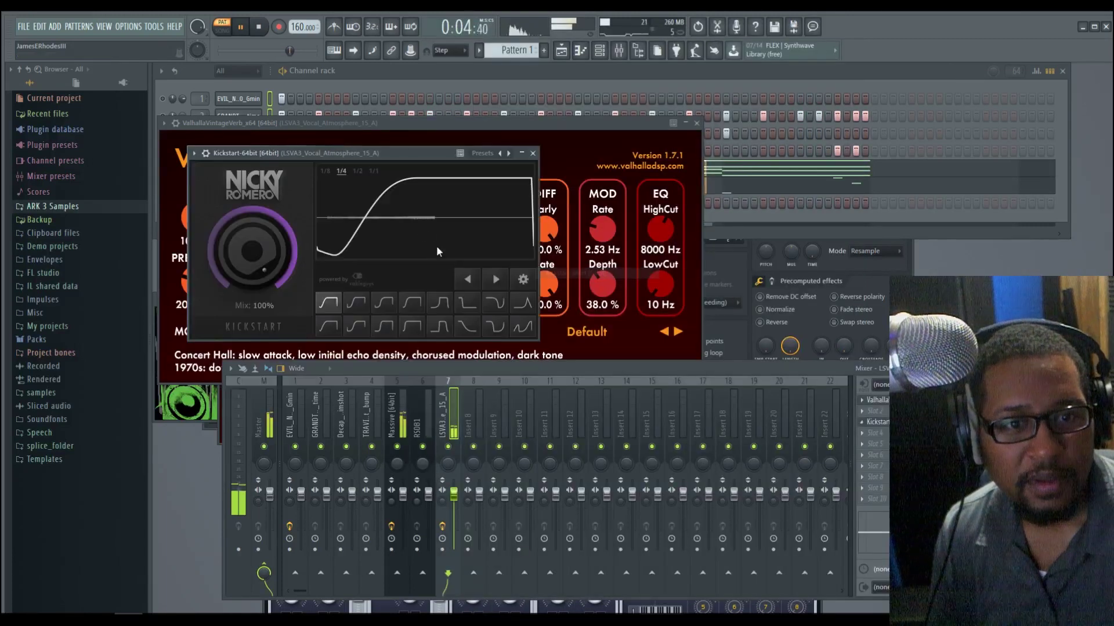
left_click(360, 170)
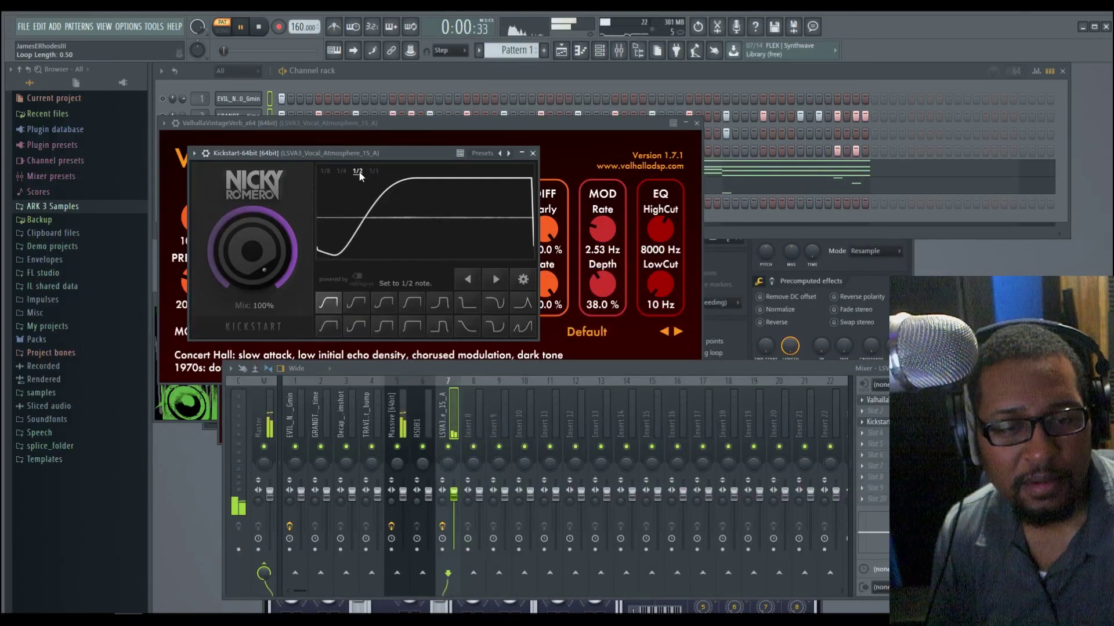
left_click_drag(393, 154, 488, 223)
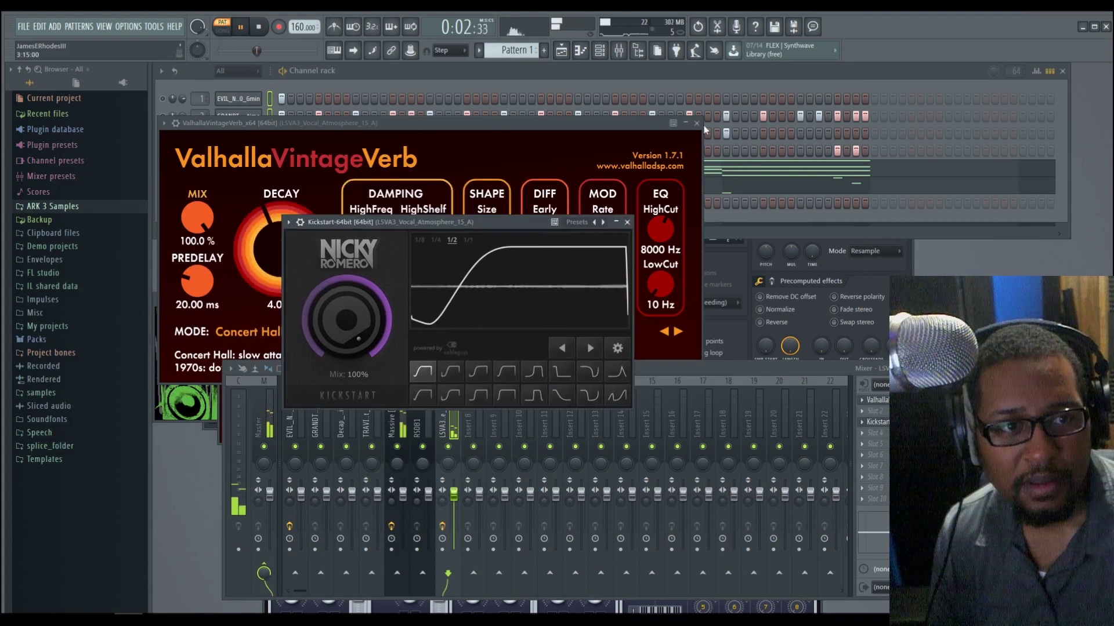
- Load HalfTime-64bit in the vocal track's second effect slot, ahead of Kickstart, and listen to the result
left_click(872, 412)
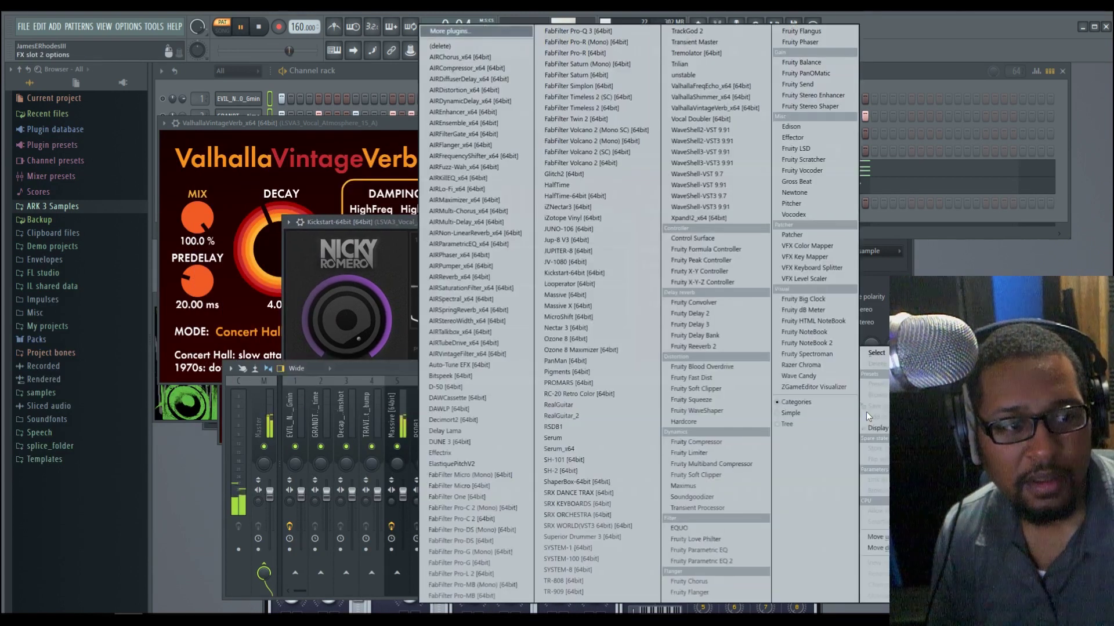
left_click(610, 196)
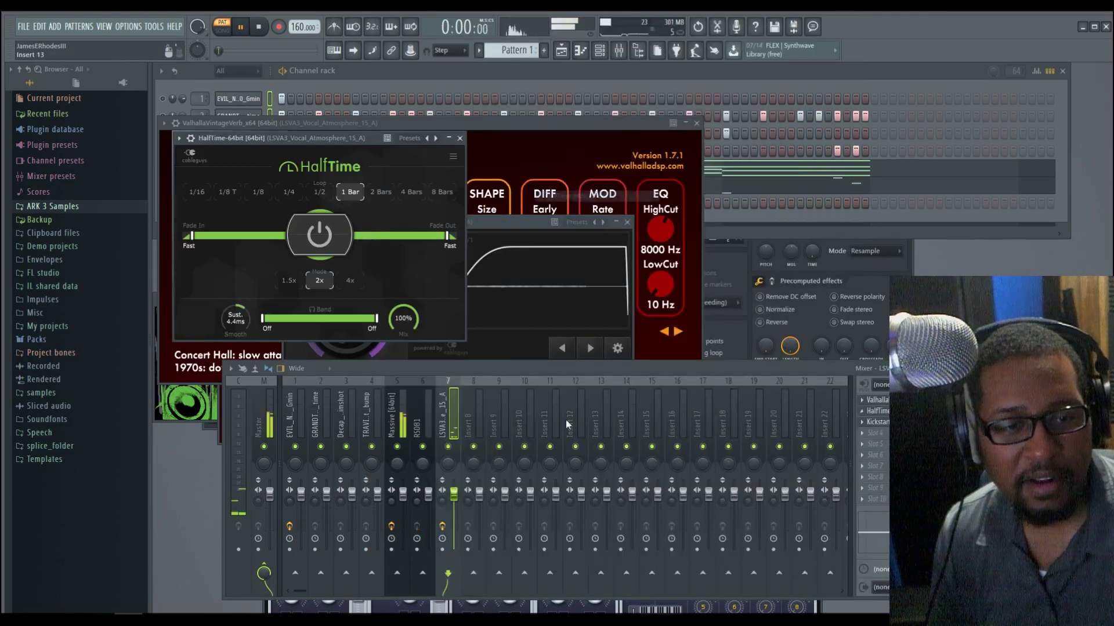
left_click(328, 249)
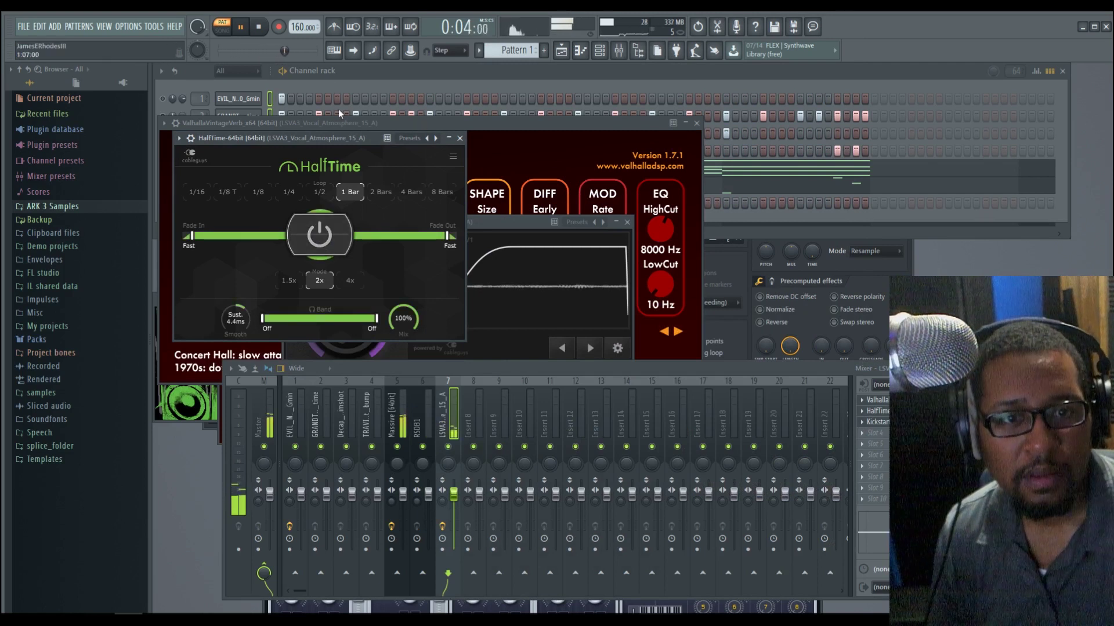
- Move the reverb and HalfTime windows clear of the channel rack and unmute the drum and RSDB1 channels, leaving the synth loop muted
left_click_drag(413, 124, 560, 247)
left_click_drag(353, 136, 611, 256)
left_click(171, 203)
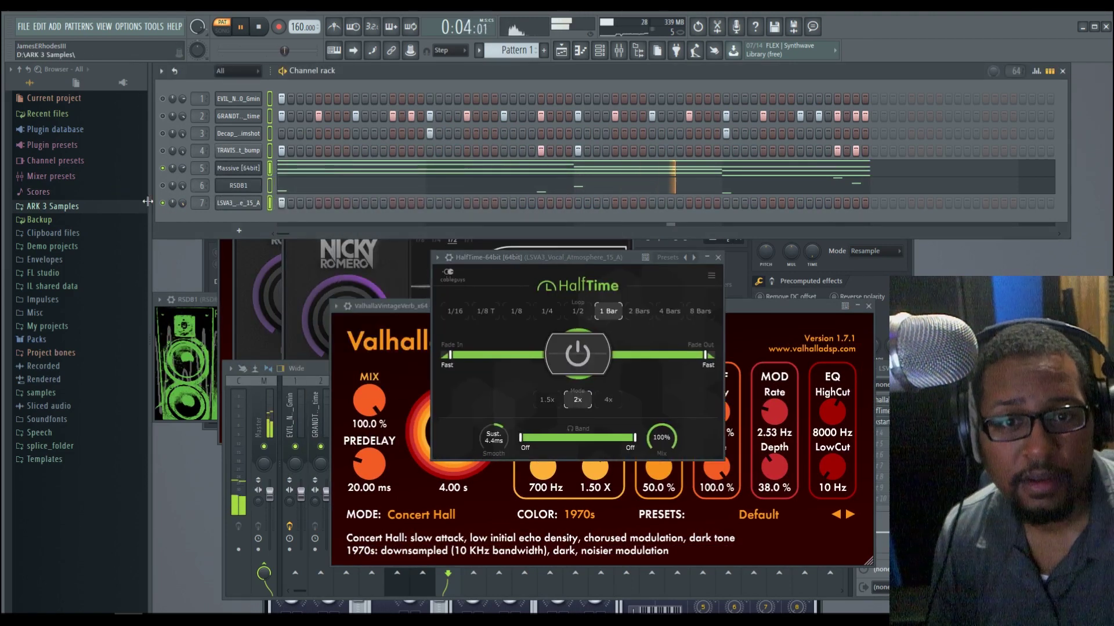
left_click_drag(170, 150, 163, 99)
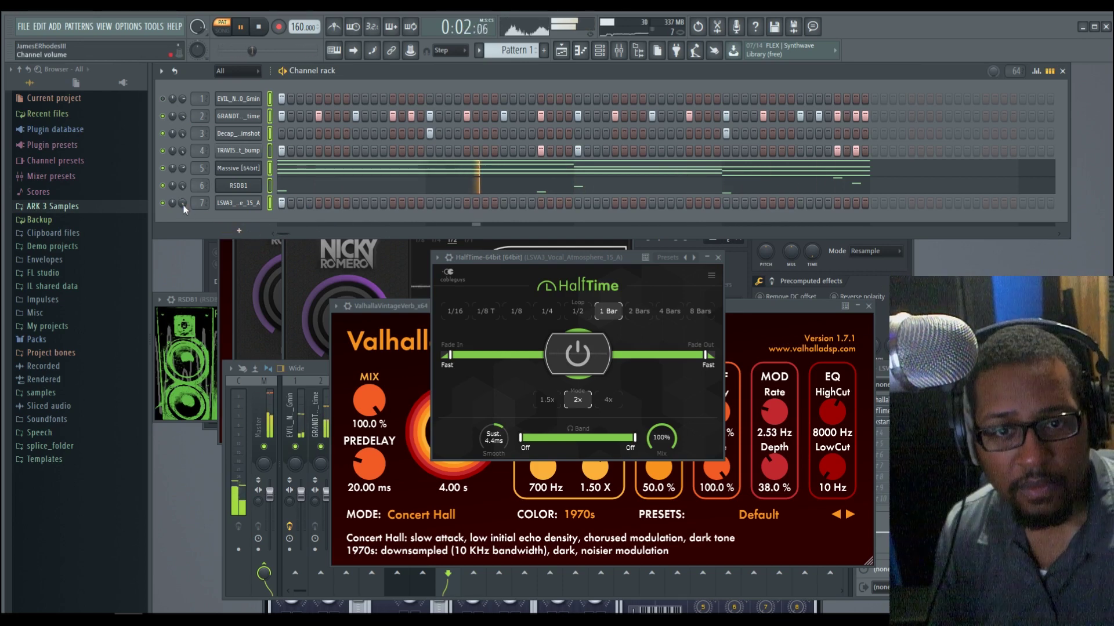
- Normalize the vocal atmosphere sample and lower its channel volume slightly while listening to the beat
left_click(239, 204)
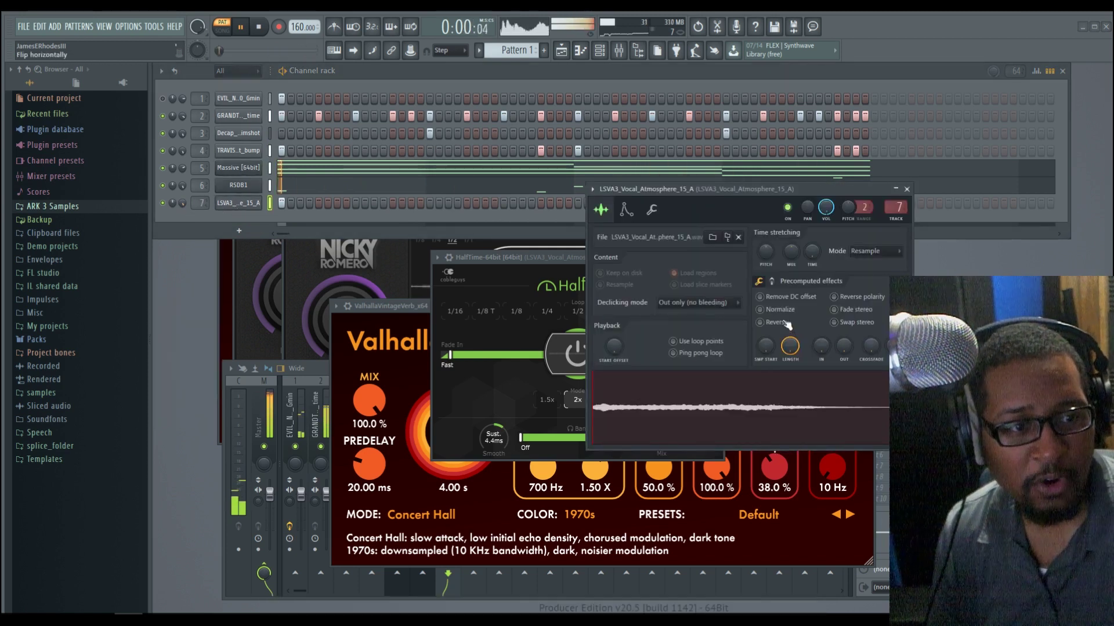
left_click(759, 310)
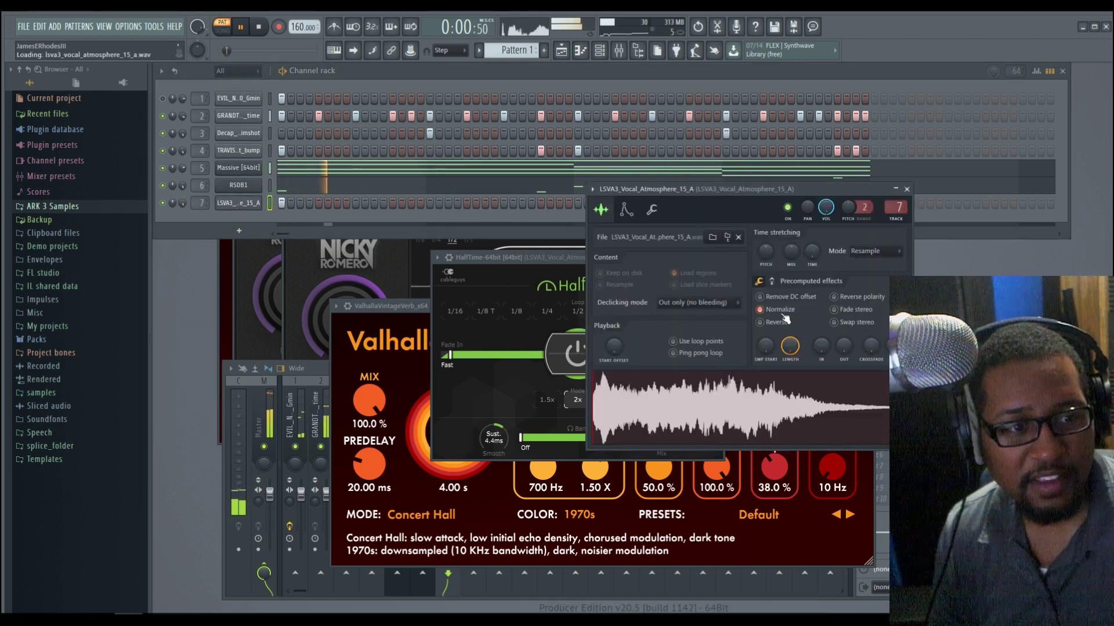
left_click(180, 210)
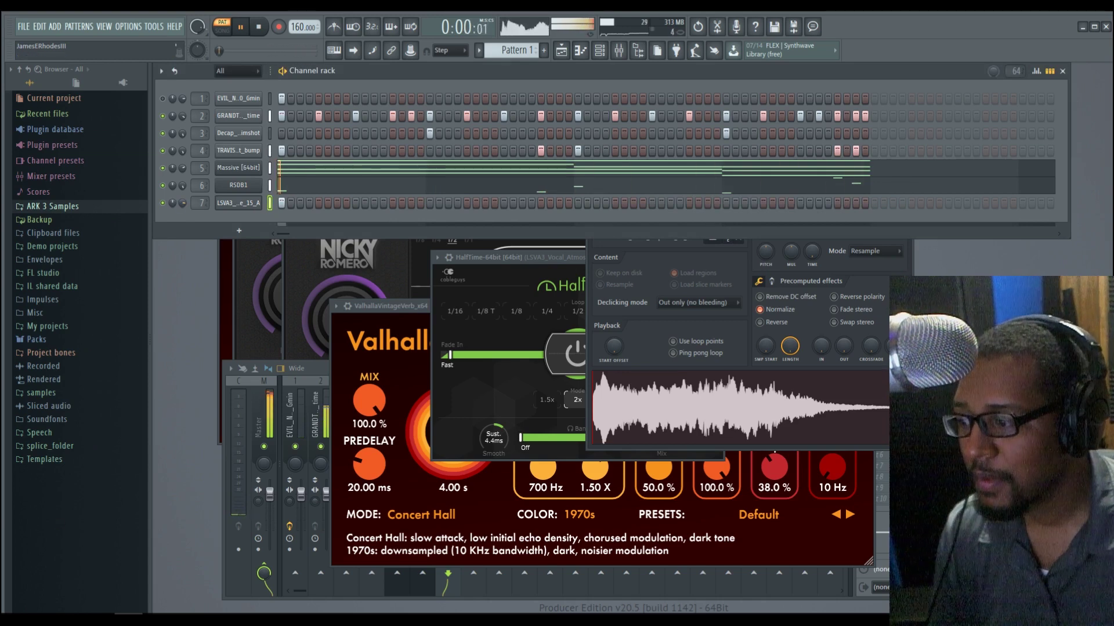
left_click_drag(243, 51, 276, 51)
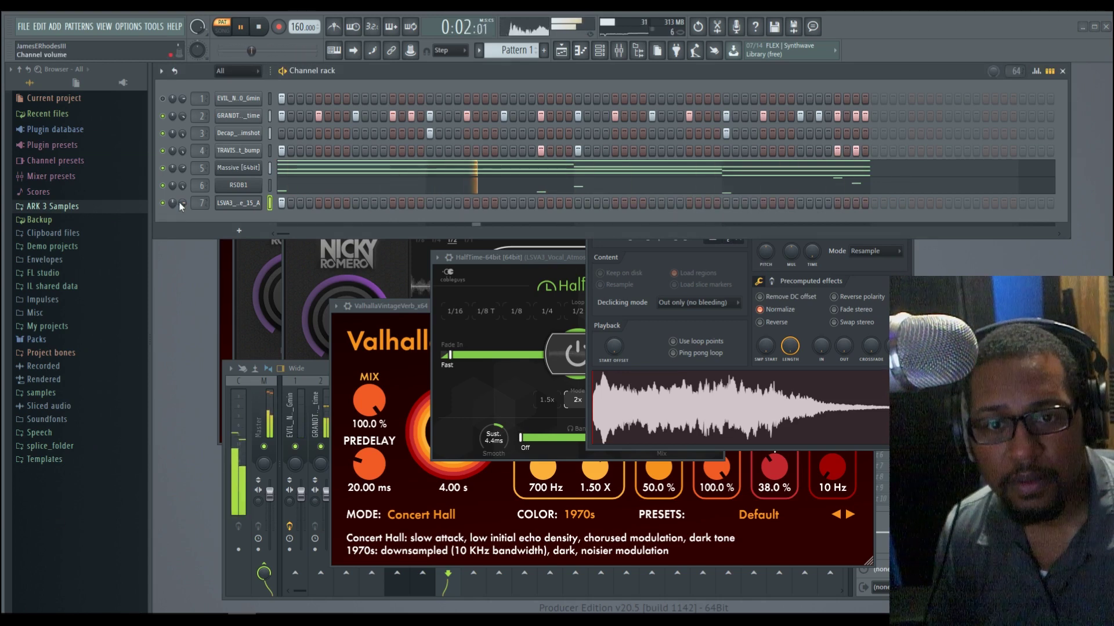
left_click_drag(182, 203, 183, 208)
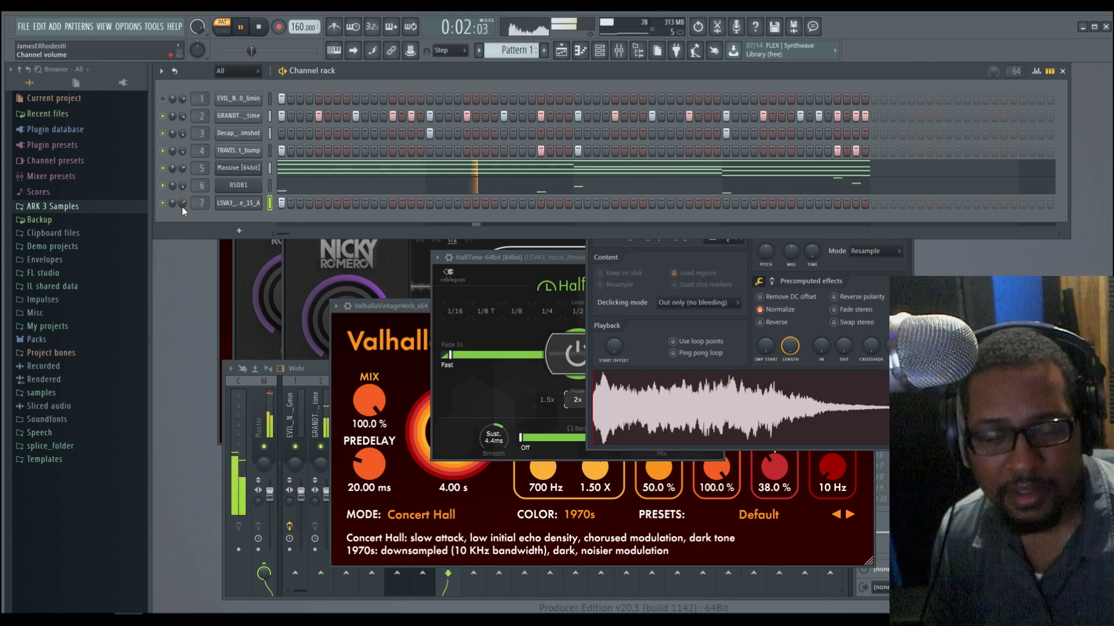
key("space")
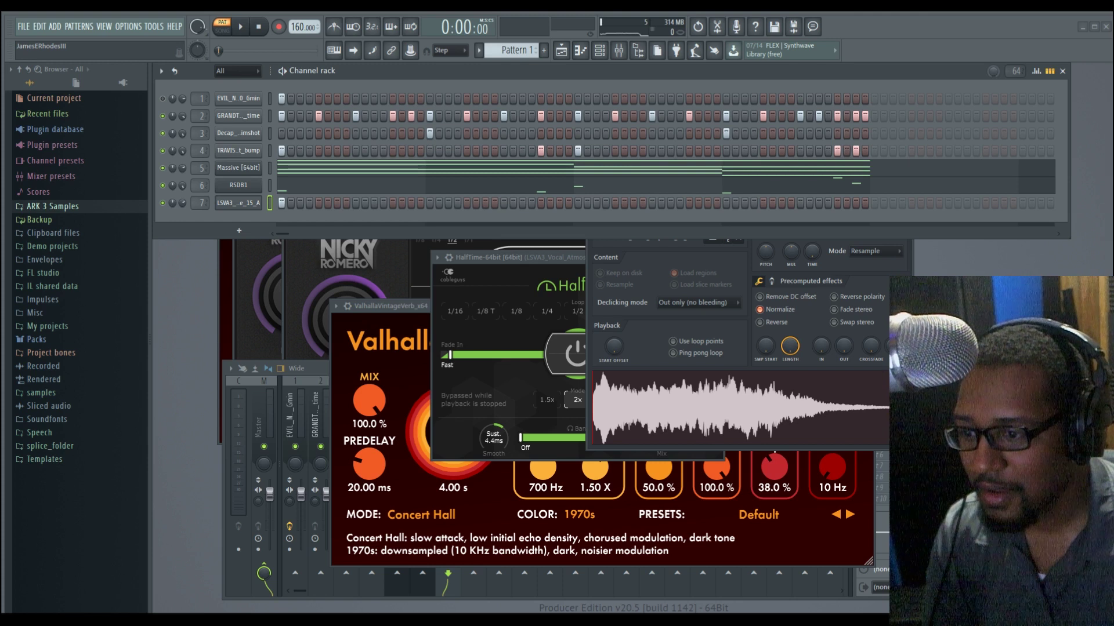
- Add the TRAVIS_BARKER trap_close_03 hi-hat as a new channel, fill each 2 steps, route it to mixer track 8 and listen
left_click_drag(251, 216, 250, 217)
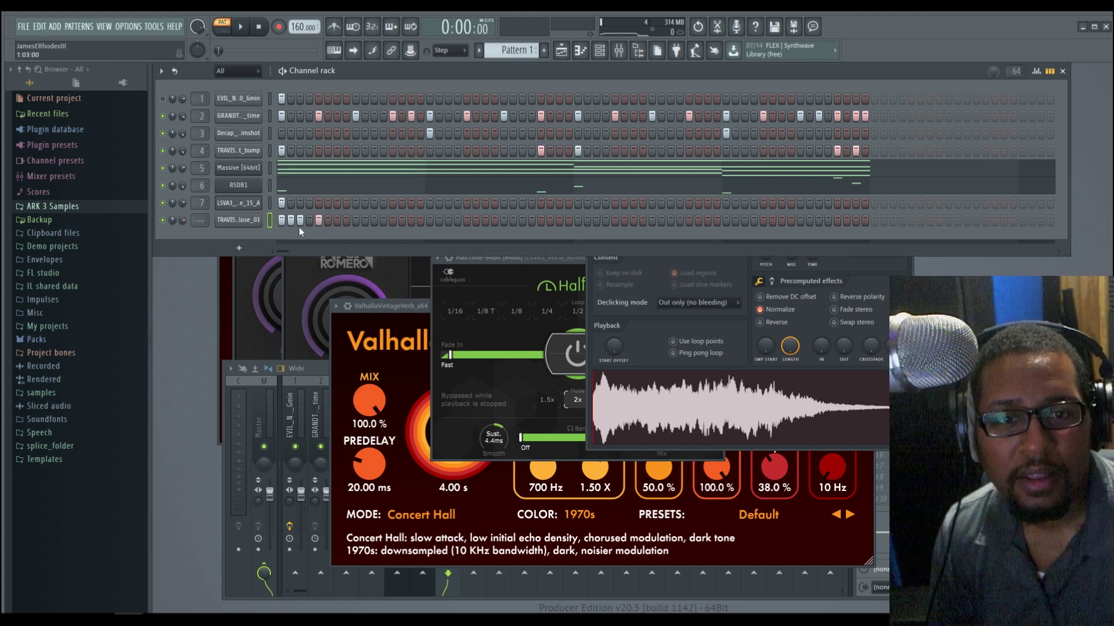
right_click(255, 221)
left_click(396, 259)
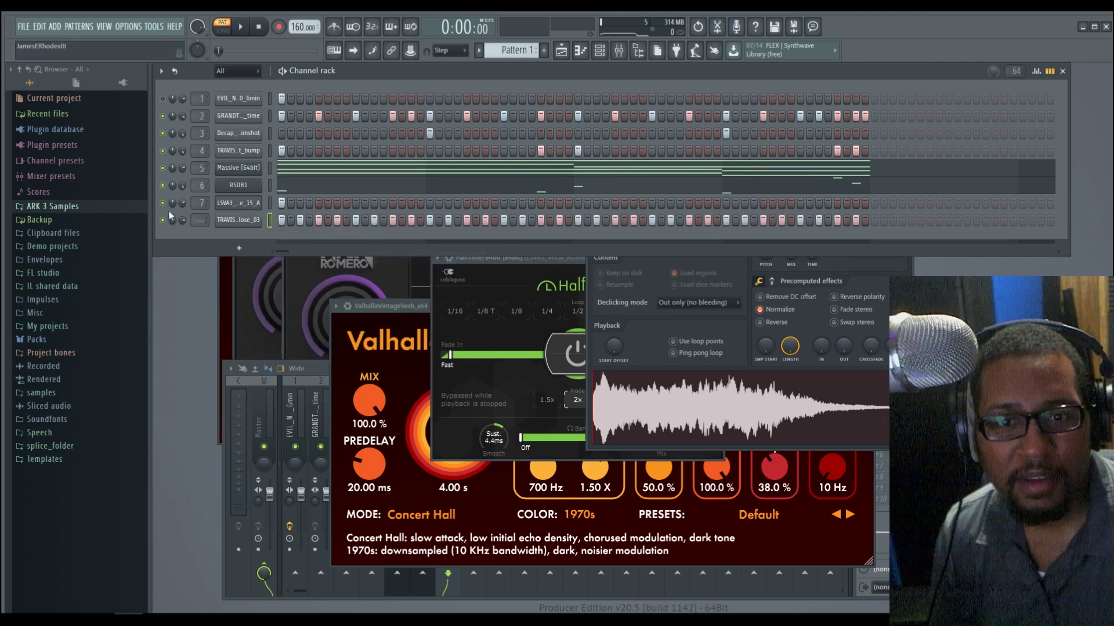
scroll(200, 220, "up", 7)
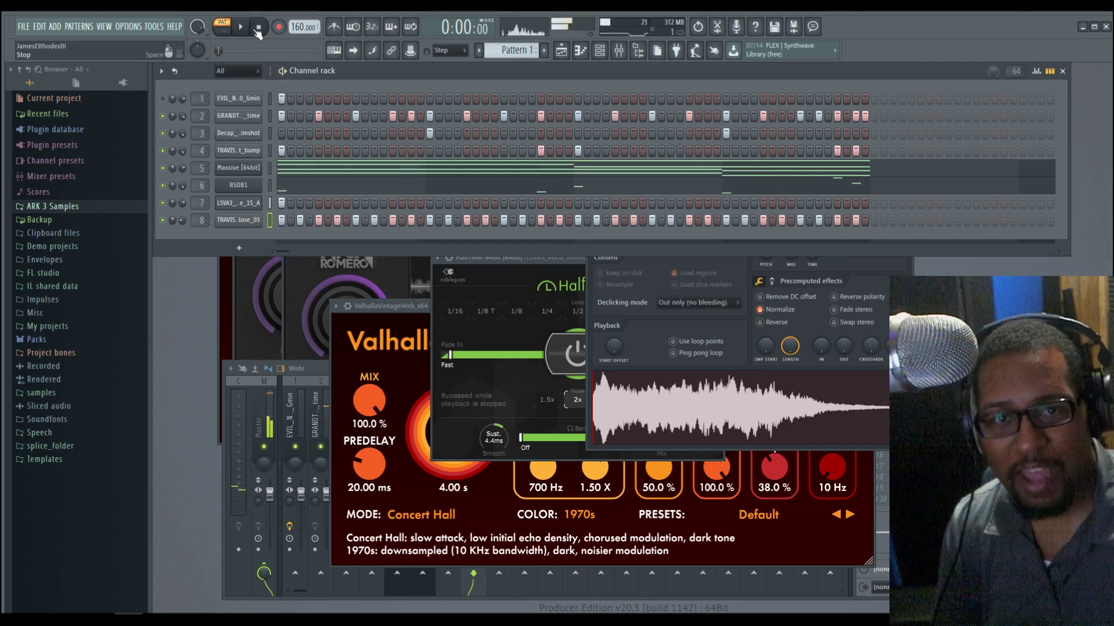
key("space")
- In the hi-hat's piano roll, replace the first note of bar 4 with a fast three-note roll using 1/3 step snap
right_click(258, 220)
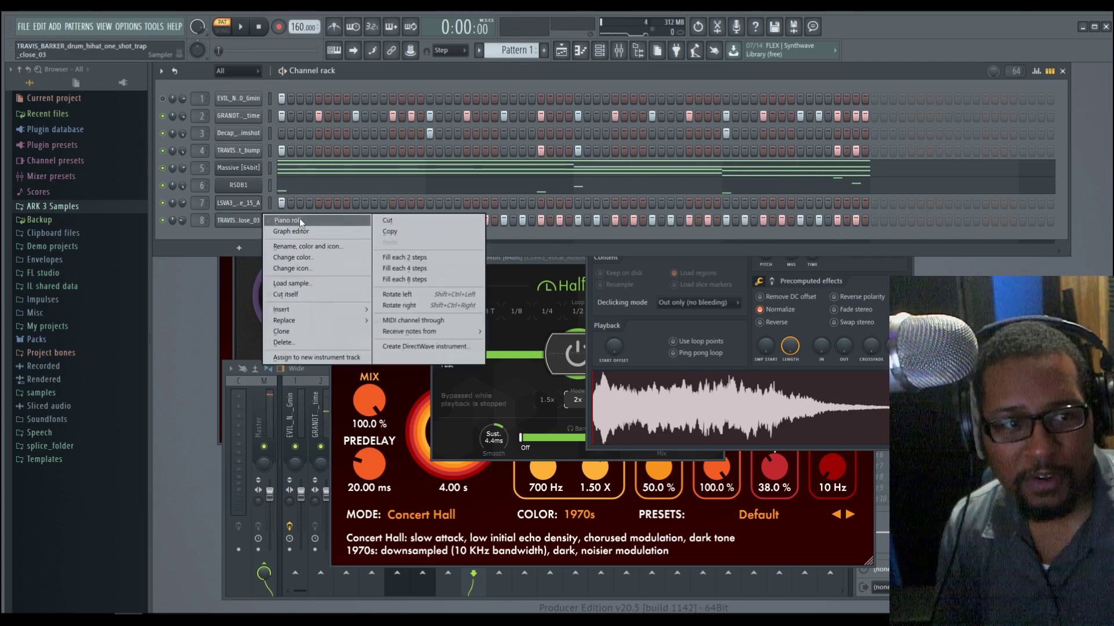
left_click(299, 219)
mouse_move(489, 87)
left_mouse_down()
mouse_move(705, 88)
mouse_move(662, 102)
mouse_move(659, 132)
left_mouse_up()
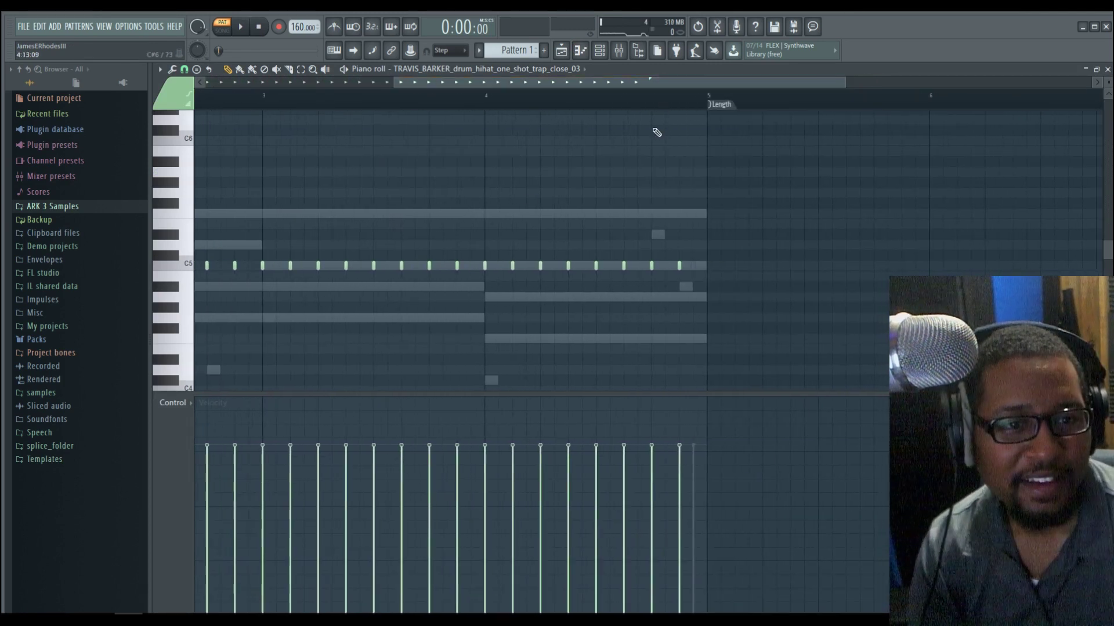
right_click(486, 268)
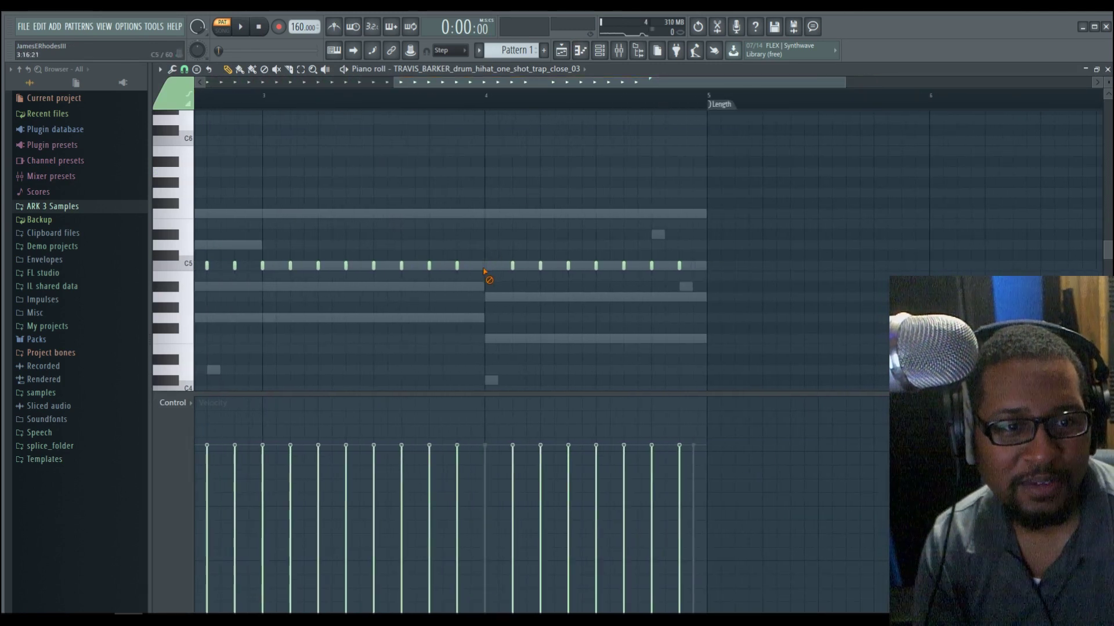
left_click(185, 70)
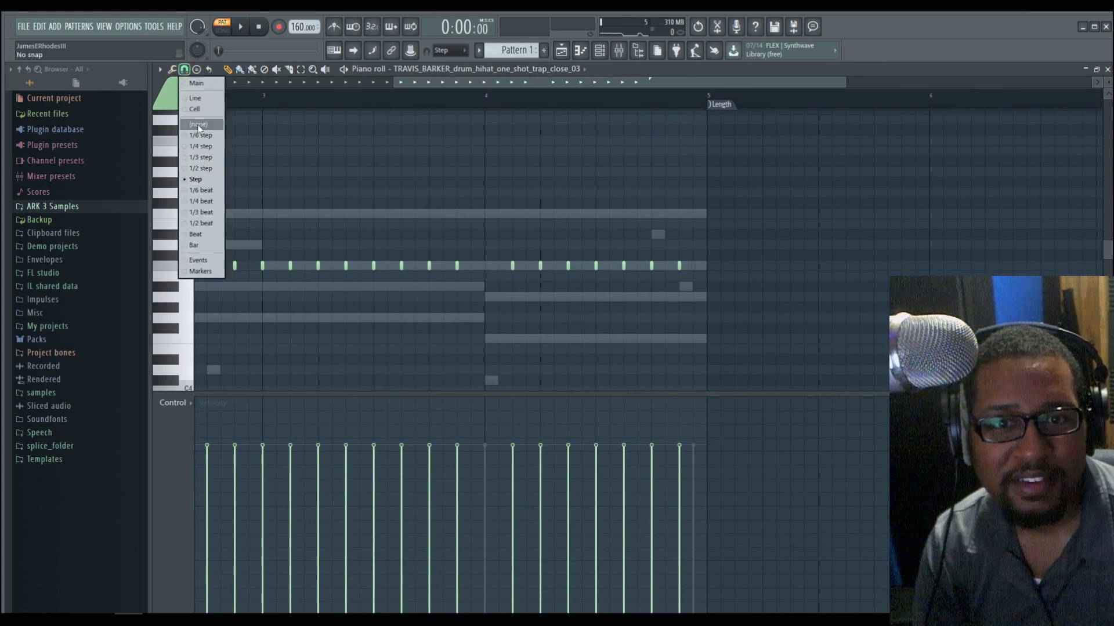
left_click(204, 158)
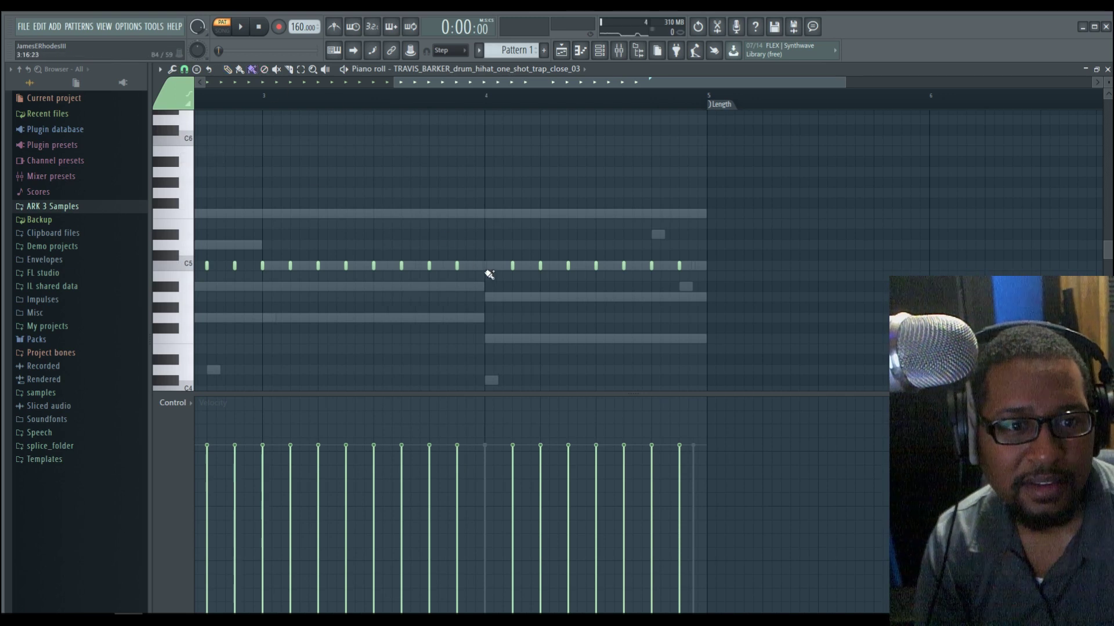
left_click_drag(495, 270, 502, 268)
key("space")
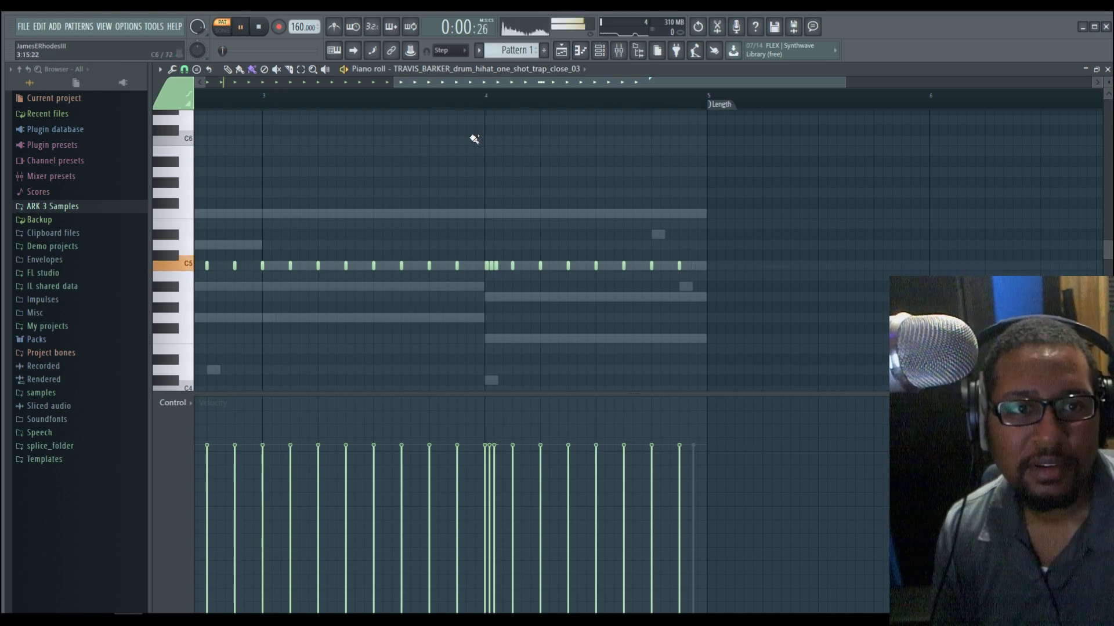
- Replace the hi-hat notes on the fourth beat of bar 2 with a longer 1/3 step roll and listen to it
left_click_drag(487, 81, 426, 91)
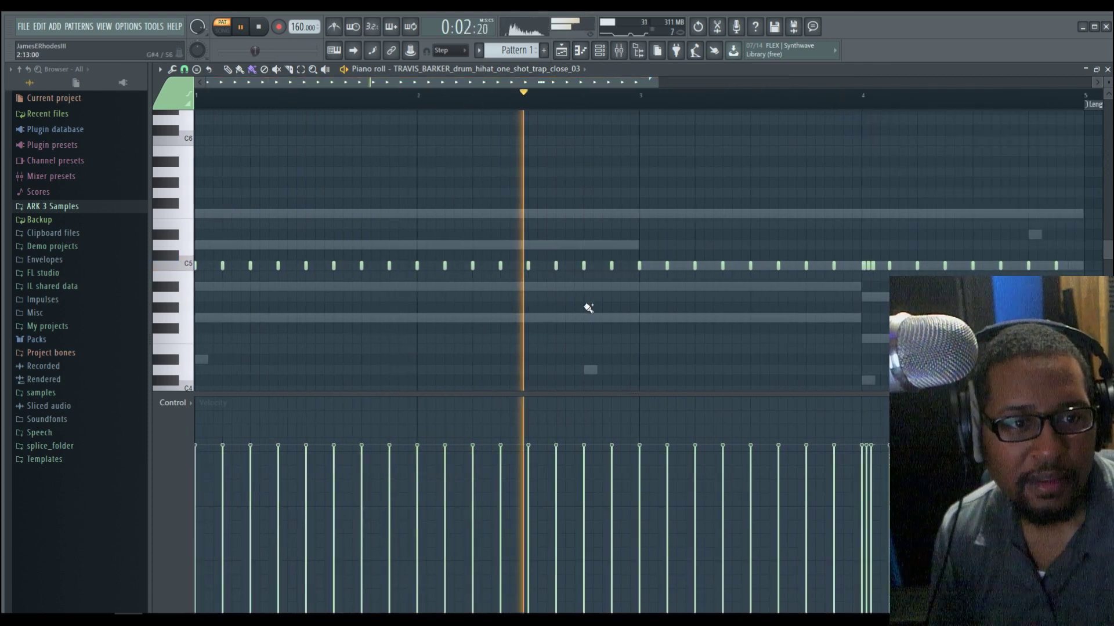
key("space")
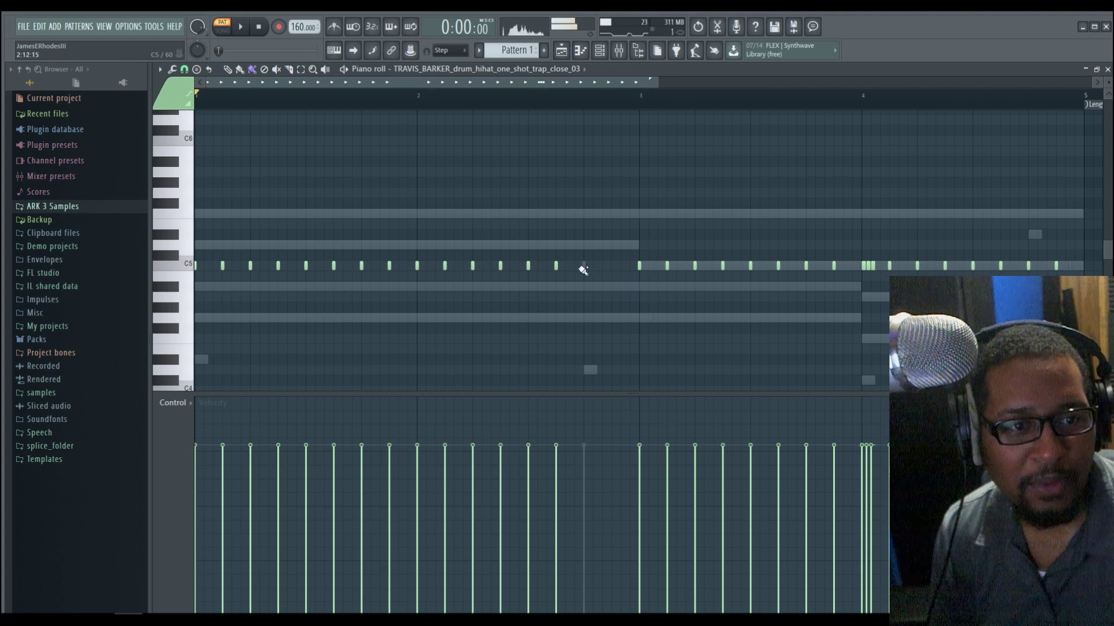
mouse_move(582, 266)
left_mouse_down()
mouse_move(613, 270)
mouse_move(587, 268)
left_mouse_up()
key("space")
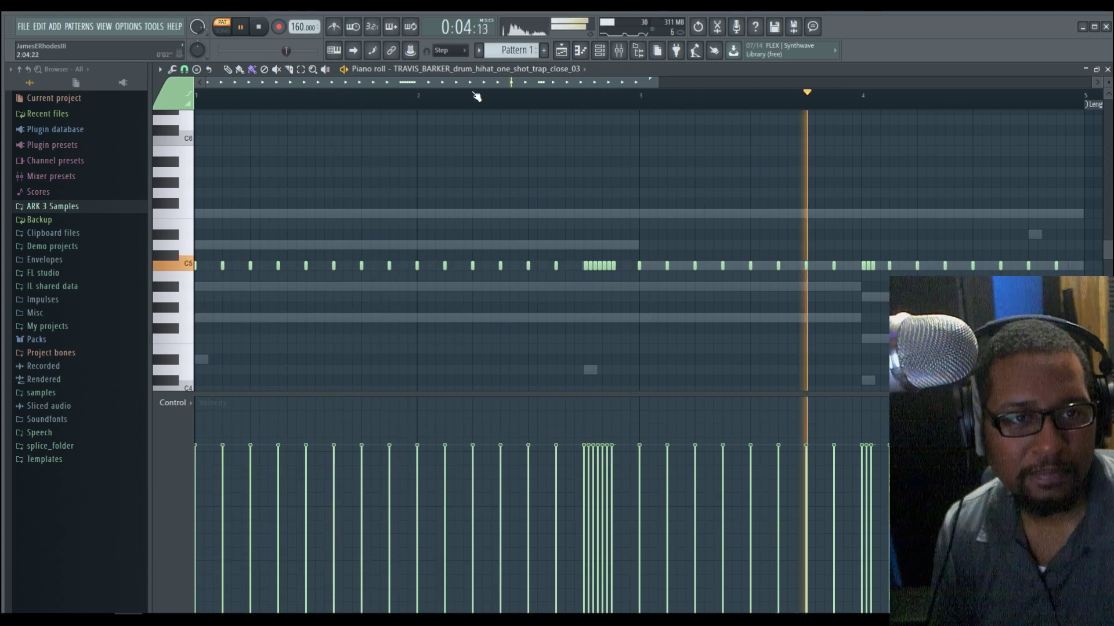
- Close the piano roll, unmute the synth loop and raise the vocal atmosphere's channel volume slightly during playback
left_click(1107, 69)
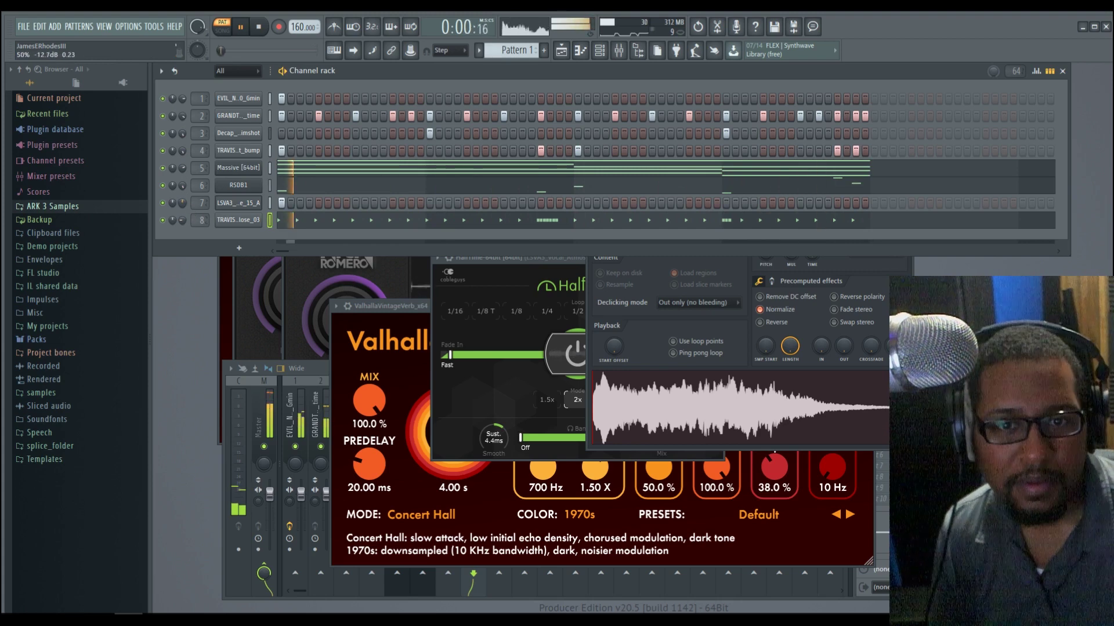
left_click_drag(182, 203, 182, 196)
key("space")
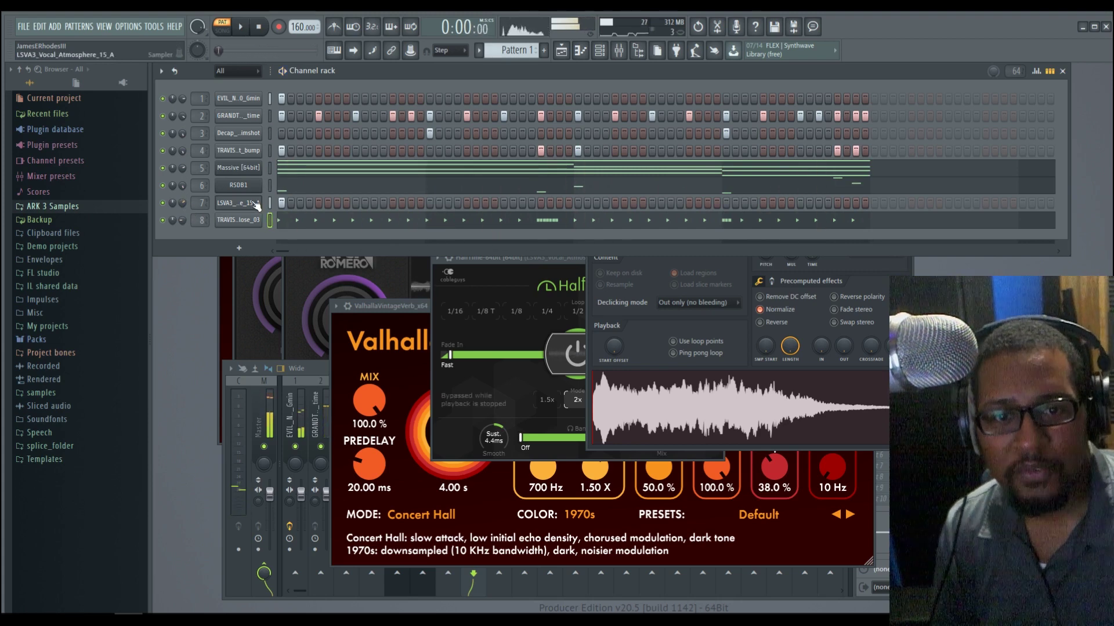
- Load AIRLo-Fi_x64 in the first effect slot of the master mixer track
key("F9")
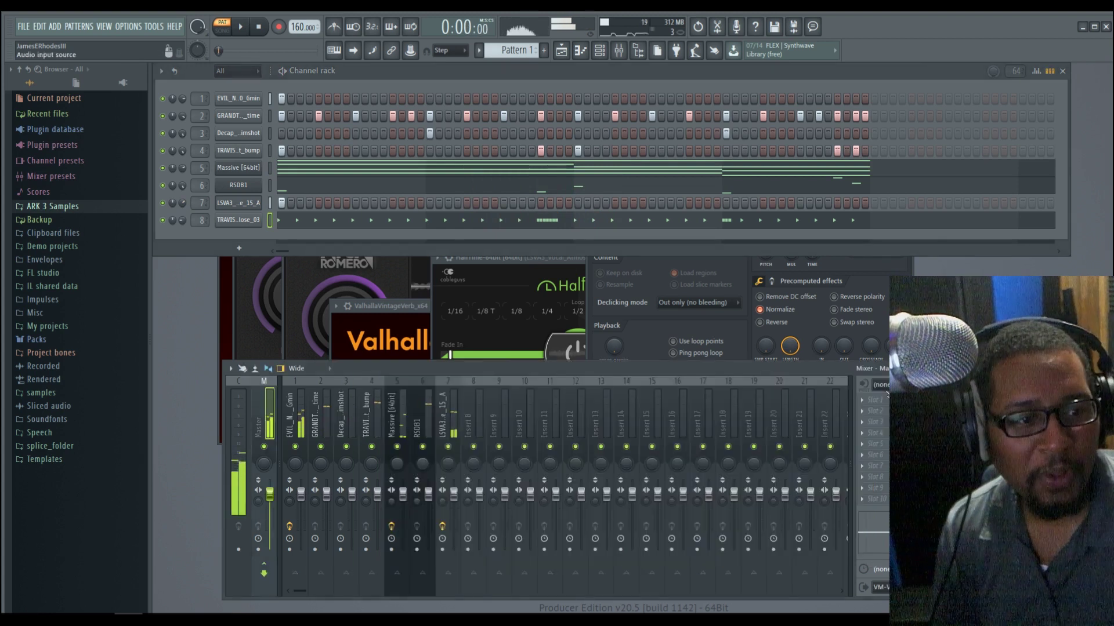
left_click(862, 404)
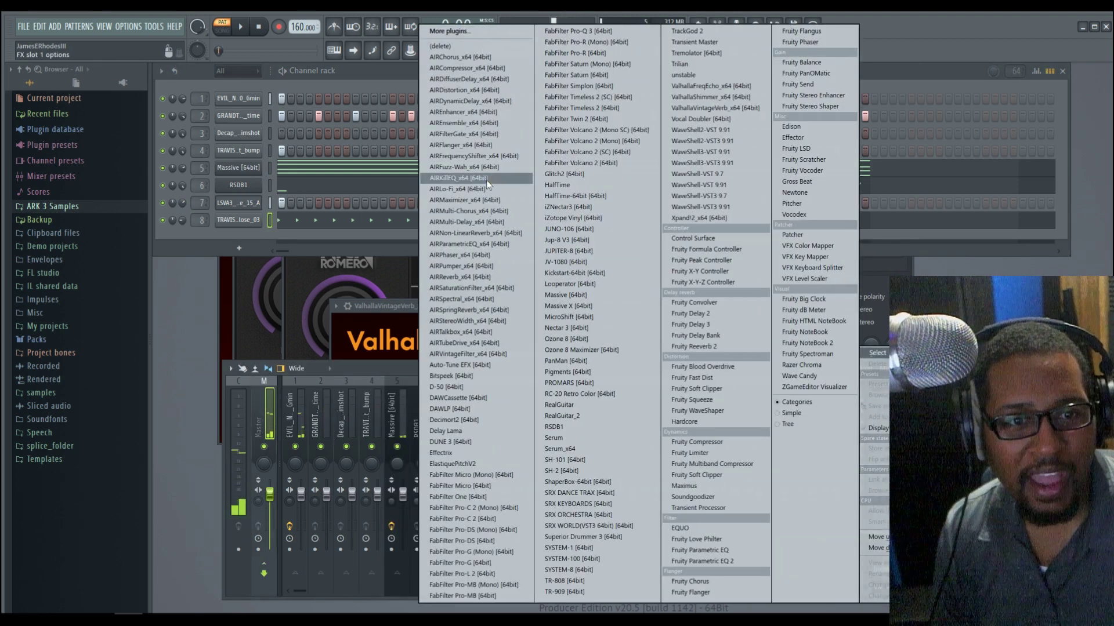
left_click(485, 189)
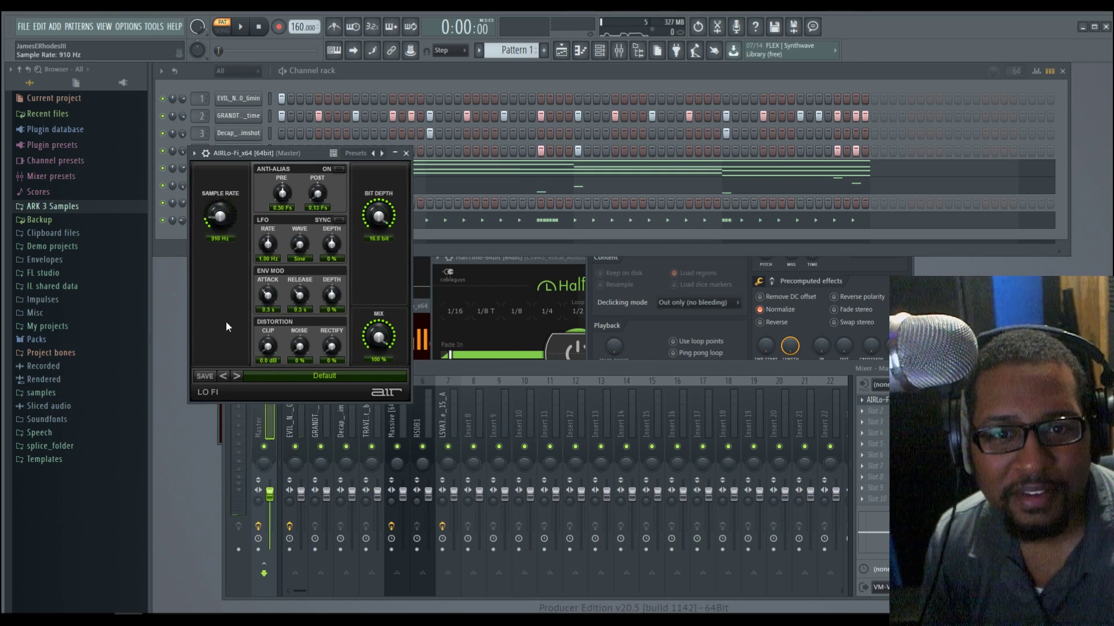
- While the beat plays, enable AIRLo-Fi's anti-alias with post 0.15 Fs, set sample rate 7.40 kHz and bit depth 16 bit, and close the effect
key("space")
left_click_drag(329, 190, 329, 70)
left_click_drag(379, 216, 374, 281)
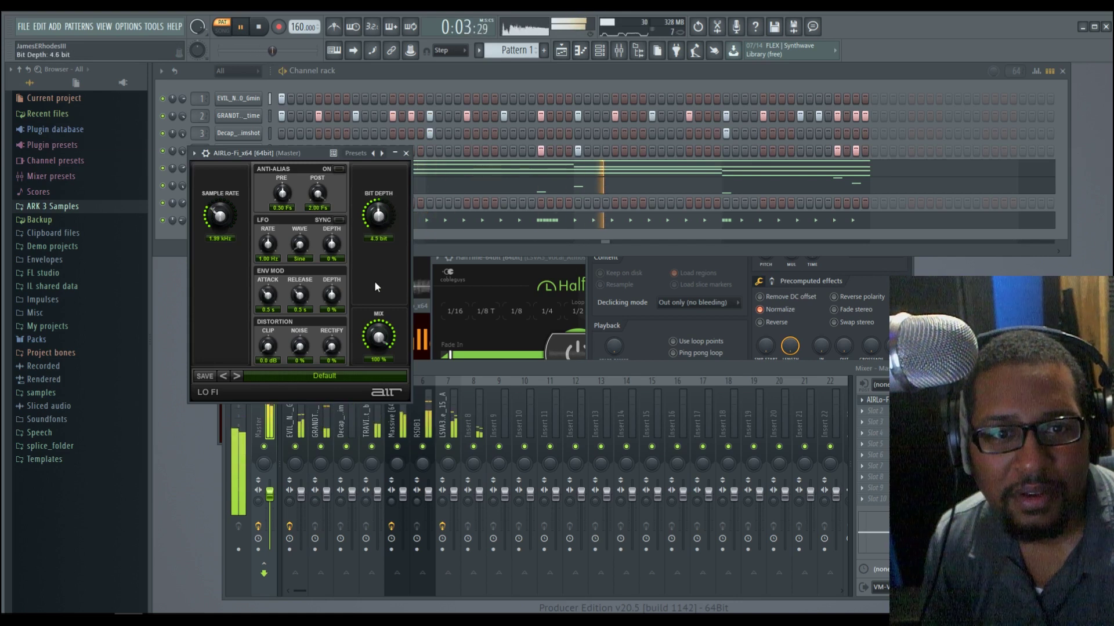
left_click(340, 169)
left_click_drag(378, 215, 380, 148)
left_click_drag(318, 190, 317, 206)
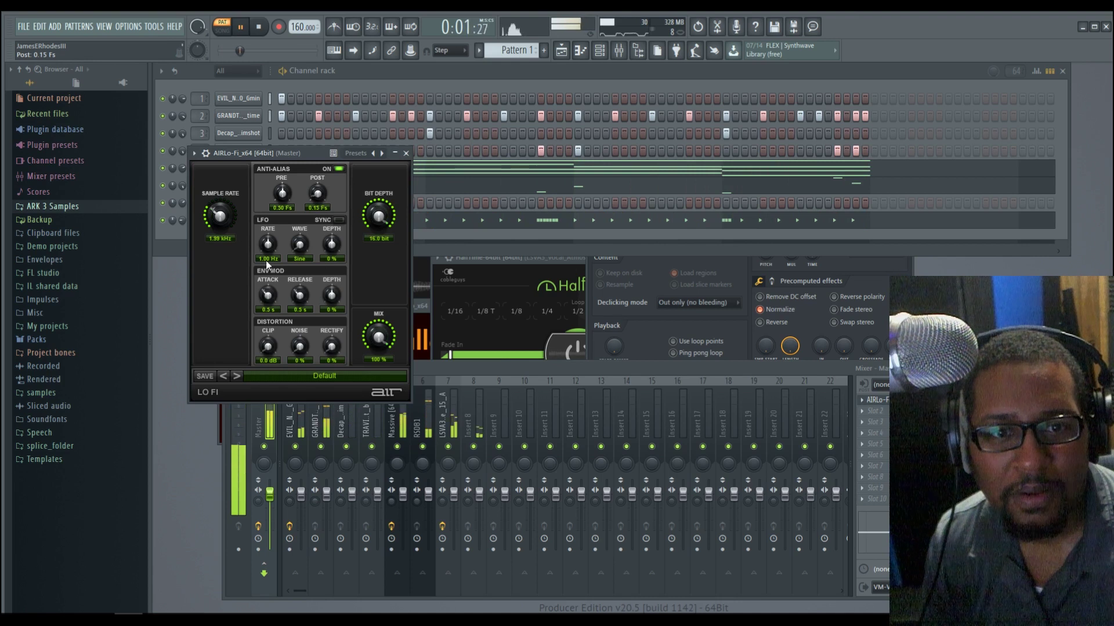
left_click_drag(225, 221, 224, 190)
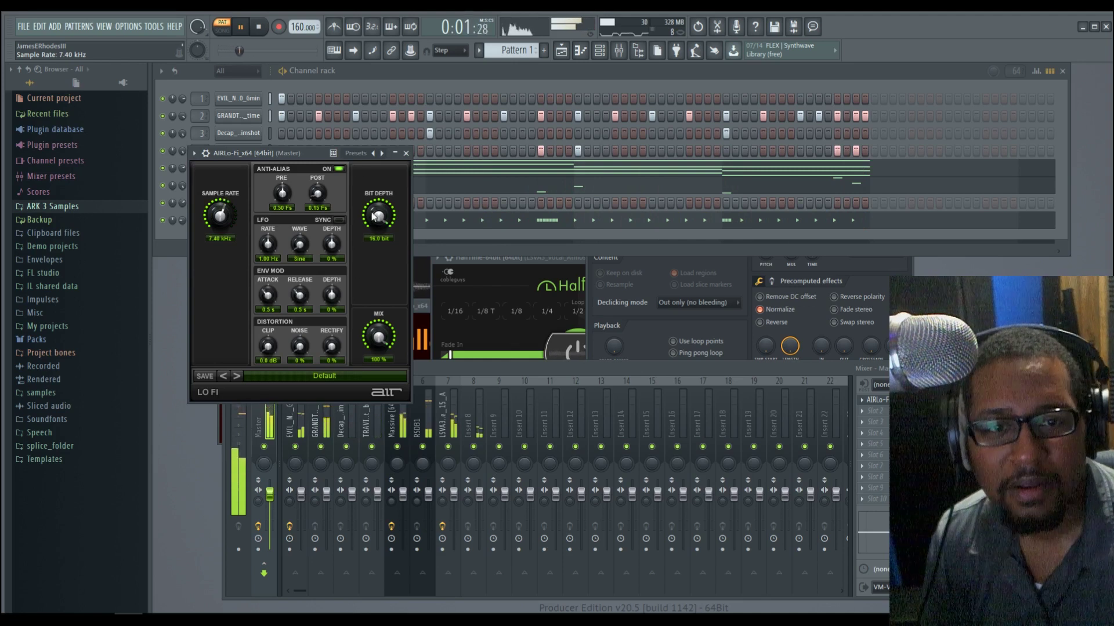
left_click_drag(316, 156, 496, 176)
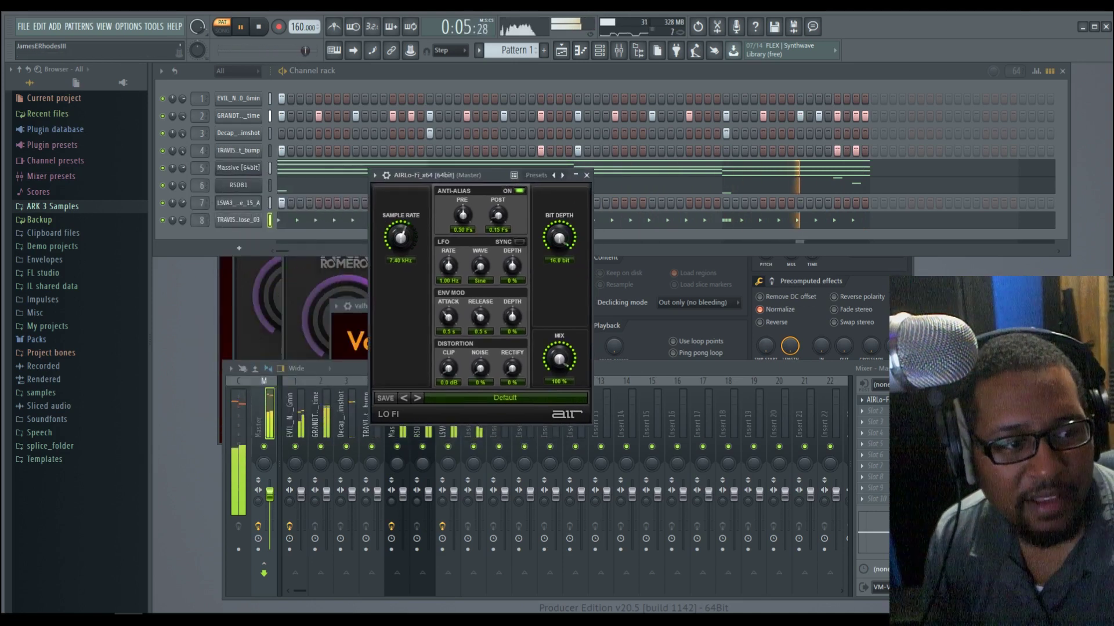
key("F9")
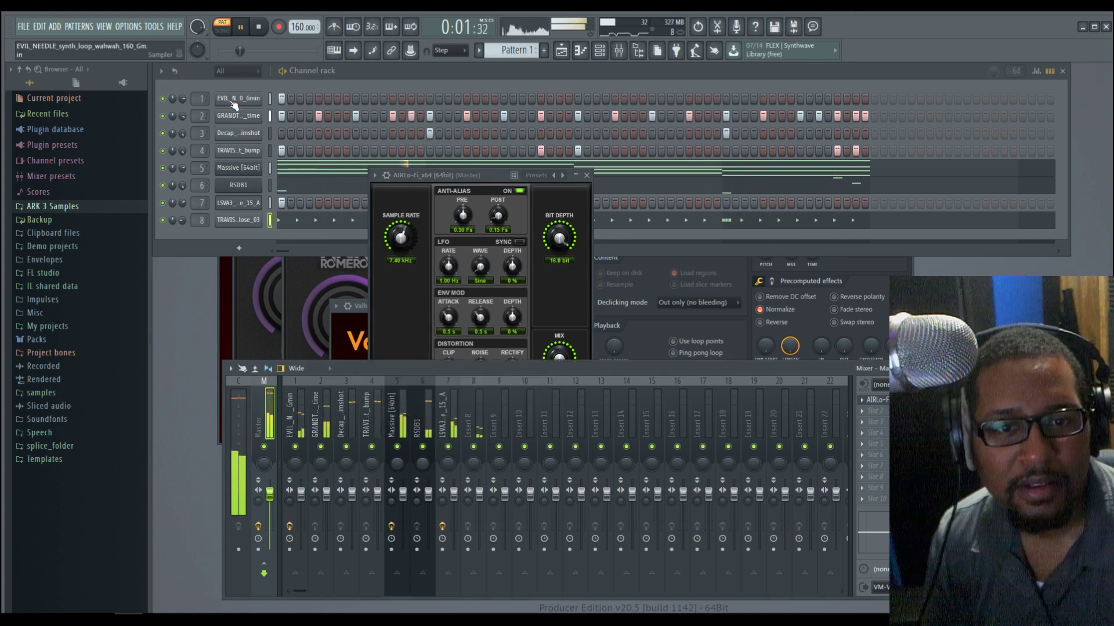
left_click(587, 176)
key("space")
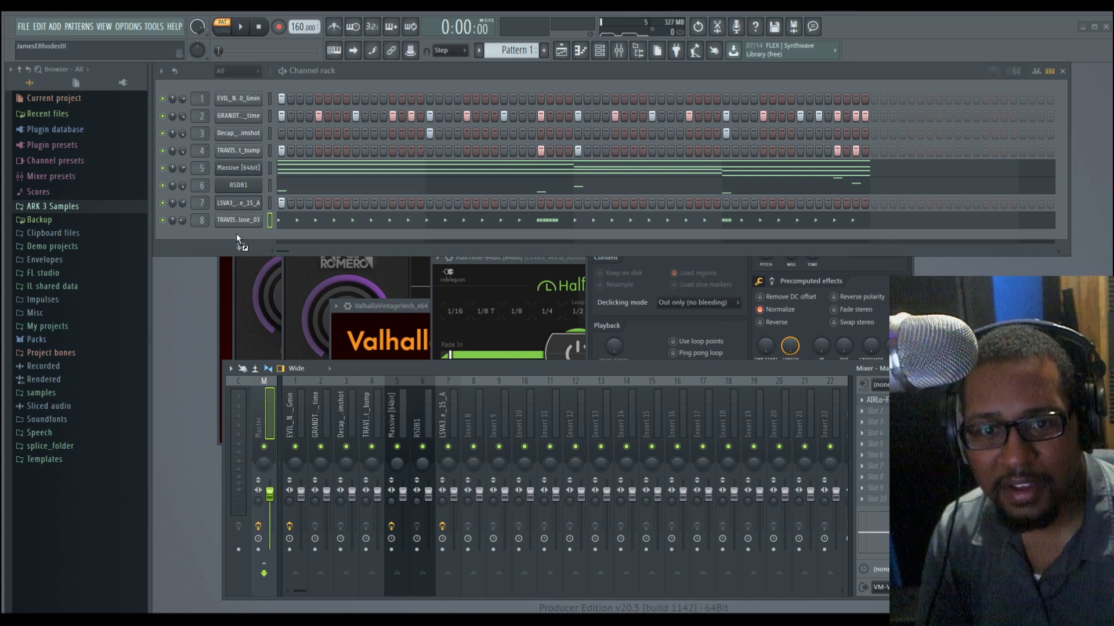
- Add the ClapImpact_5 sample as a new channel below the hi-hat
left_click_drag(237, 235, 290, 233)
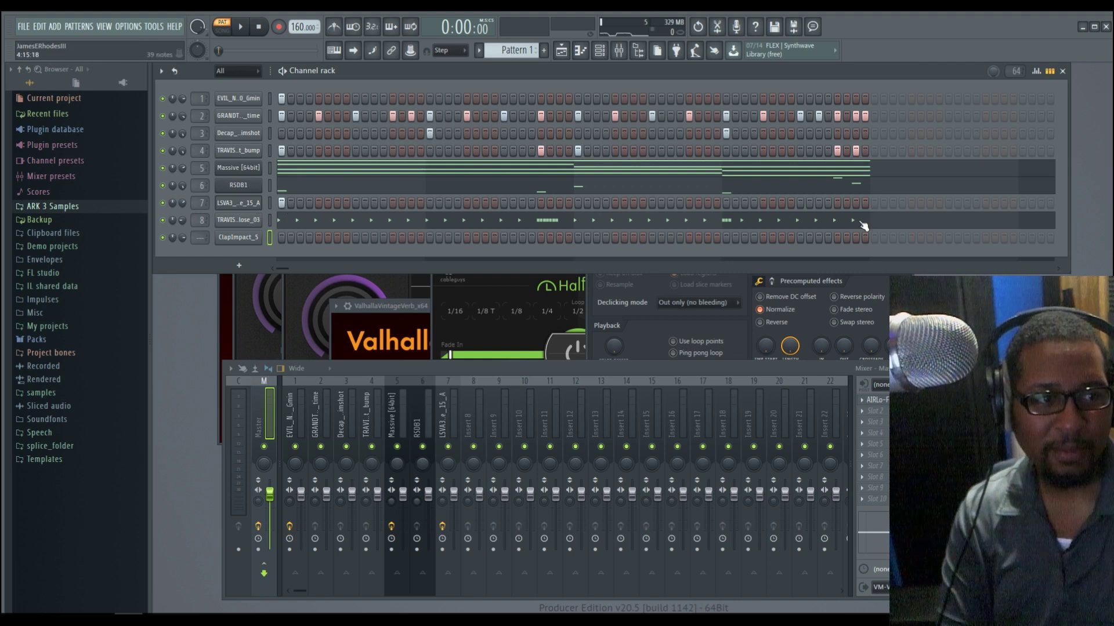
- Place a trigger on step 64 of both the vocal atmosphere and synth loop channels, showing the vocal's velocity in the graph editor
left_click(1035, 72)
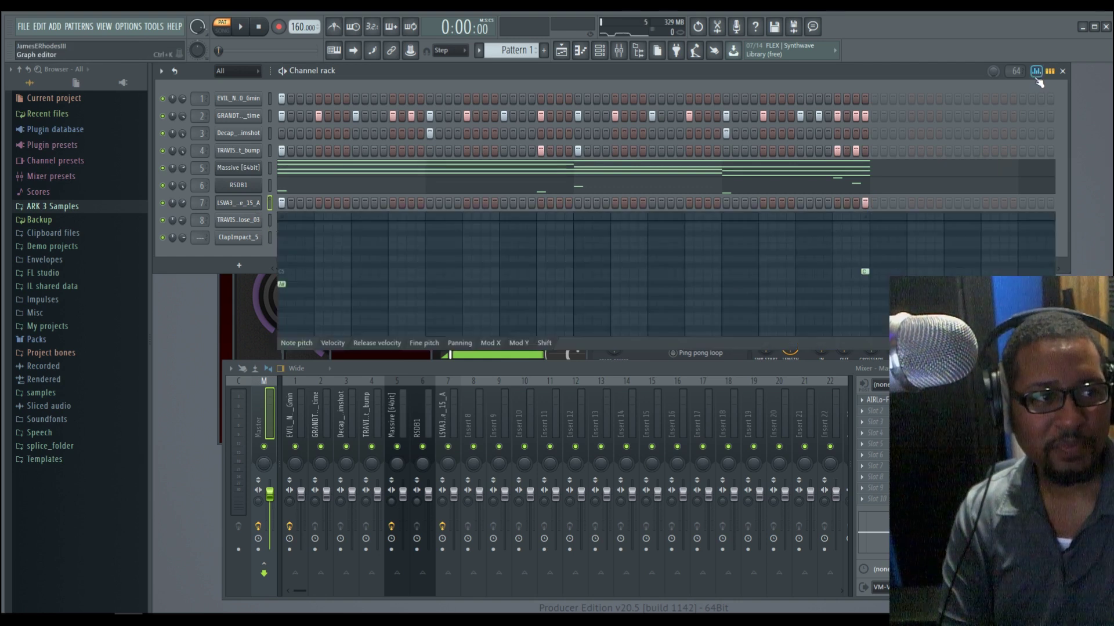
left_click(335, 343)
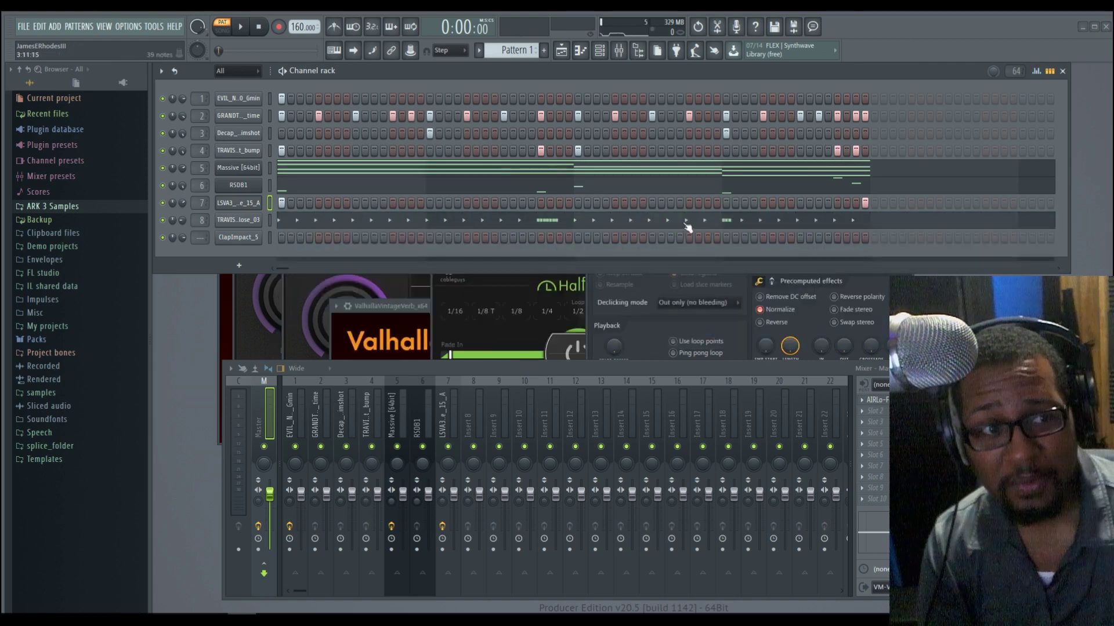
left_click(865, 98)
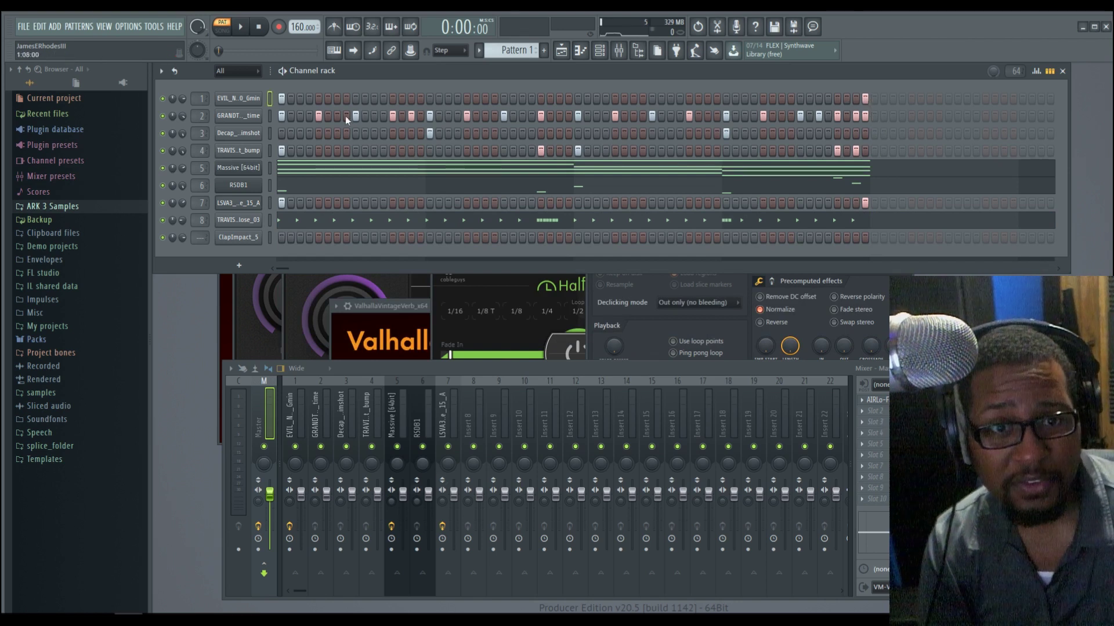
- Add the JYKD_one_shot_piano_3 sample as a new channel below ClapImpact_5 and play the pattern briefly
left_click(1041, 70)
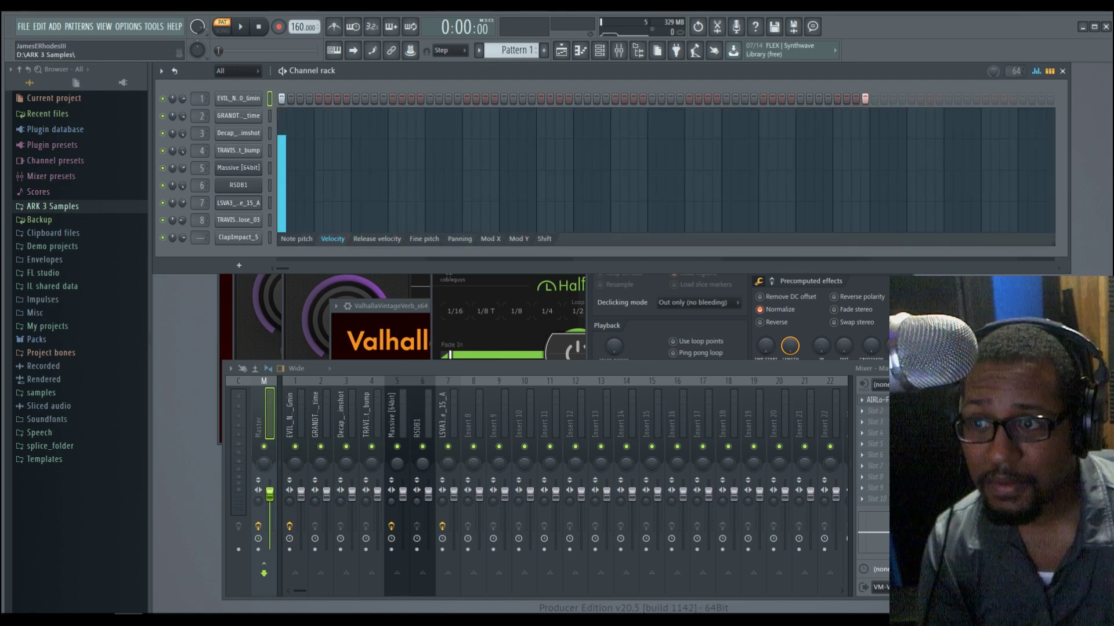
key("g")
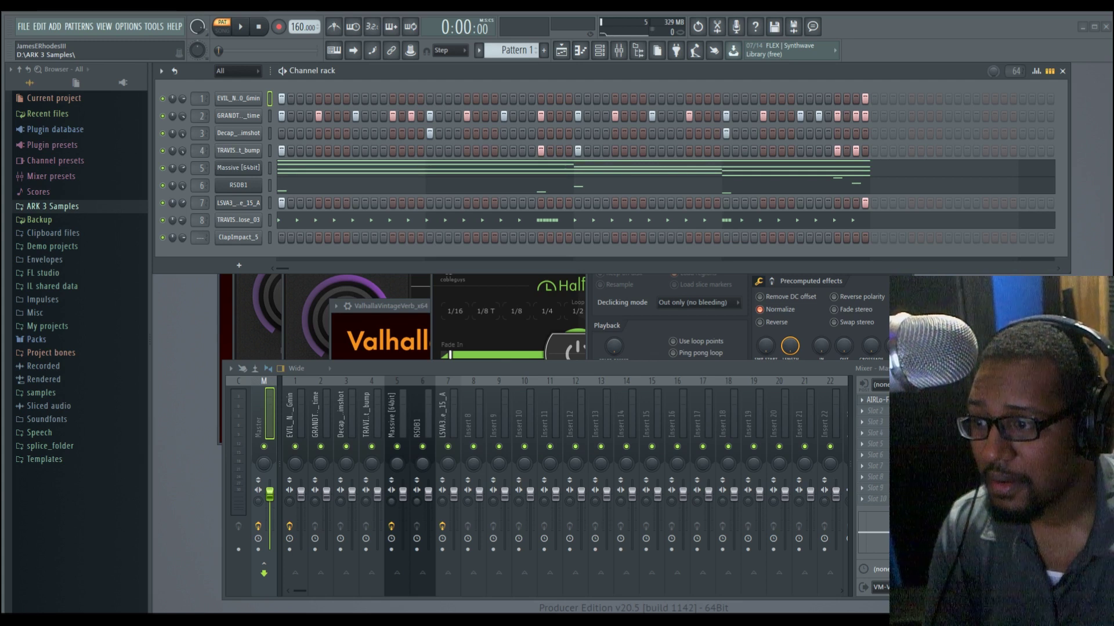
left_click_drag(254, 269, 249, 256)
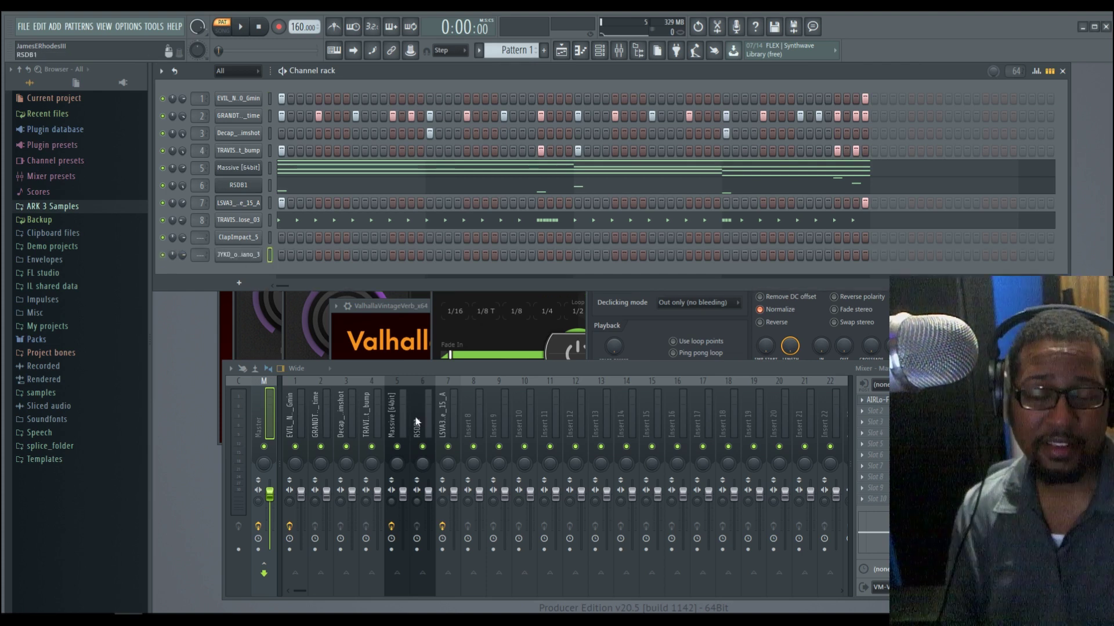
key("space")
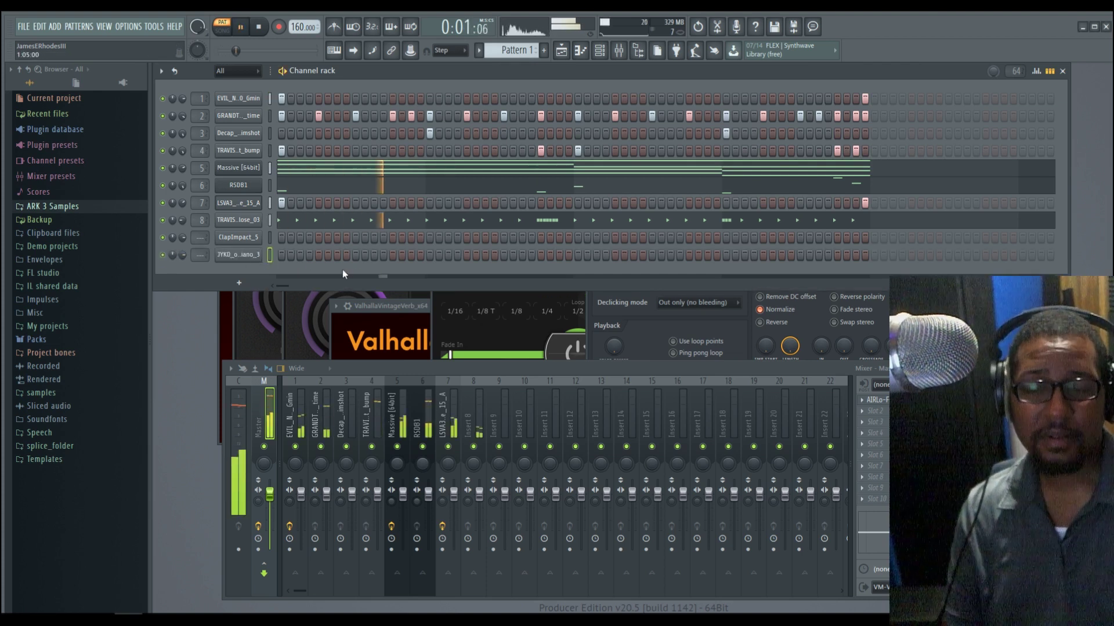
key("space")
- Open the piano channel's note editor and place an F5 note at the start of bar 1
right_click(243, 256)
left_click(308, 255)
left_click(216, 173)
left_click_drag(216, 173, 202, 216)
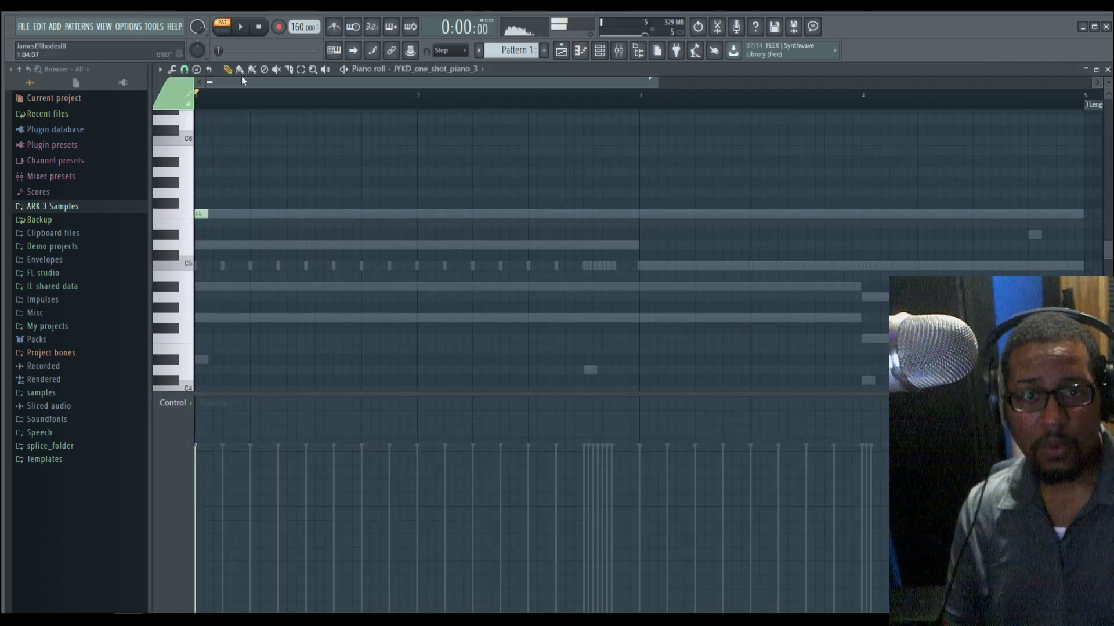
- Add C5, A#4 and G#4 piano notes on beats 2, 3 and 4 of bar 1 and audition them
left_click(186, 71)
left_click(219, 184)
left_click(225, 247)
left_click(253, 267)
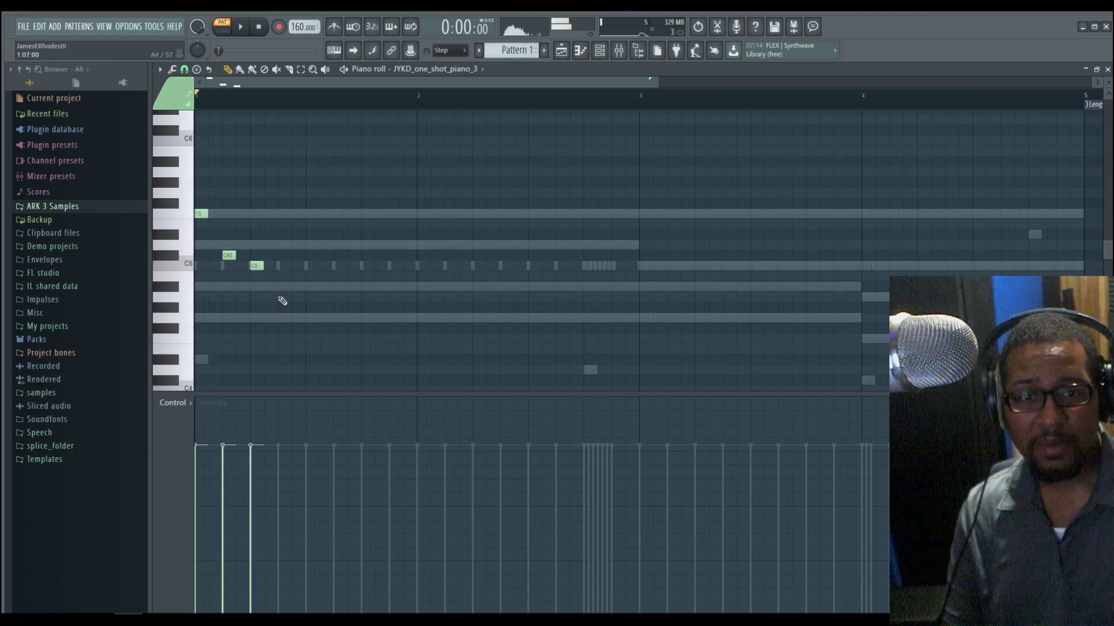
left_click(251, 265)
left_click(307, 298)
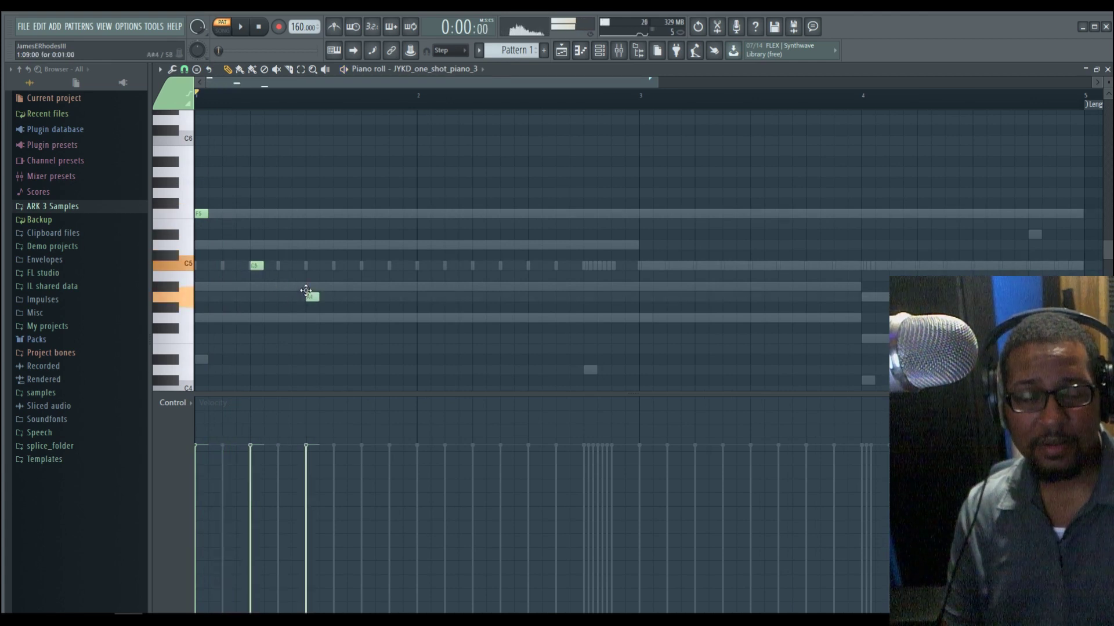
left_click_drag(312, 298, 367, 308)
key("space")
key("space")
- Rework the bar 1 run to C#5, C5 and A#4 on beats 2, 3 and 4, removing the G#4, and play it
left_click(254, 226)
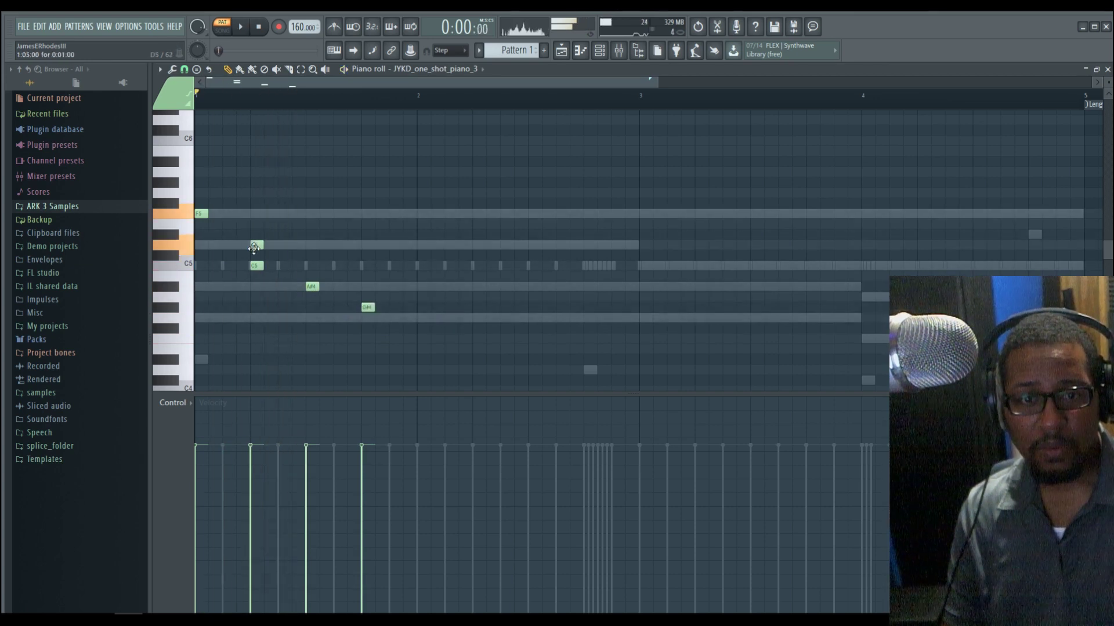
key("space")
left_click_drag(314, 287, 366, 288)
right_click(367, 308)
key("space")
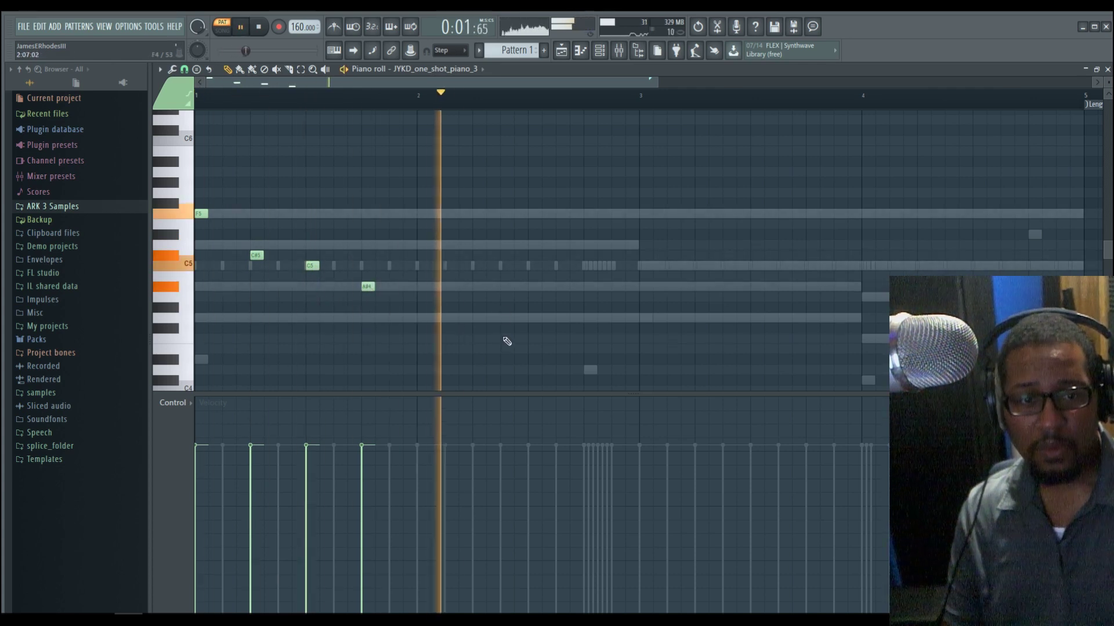
key("space")
- Place D#5, C5, A#4 and G#4 piano notes on the four beats of bar 3, play the pattern and return to the channel rack
left_click(645, 287)
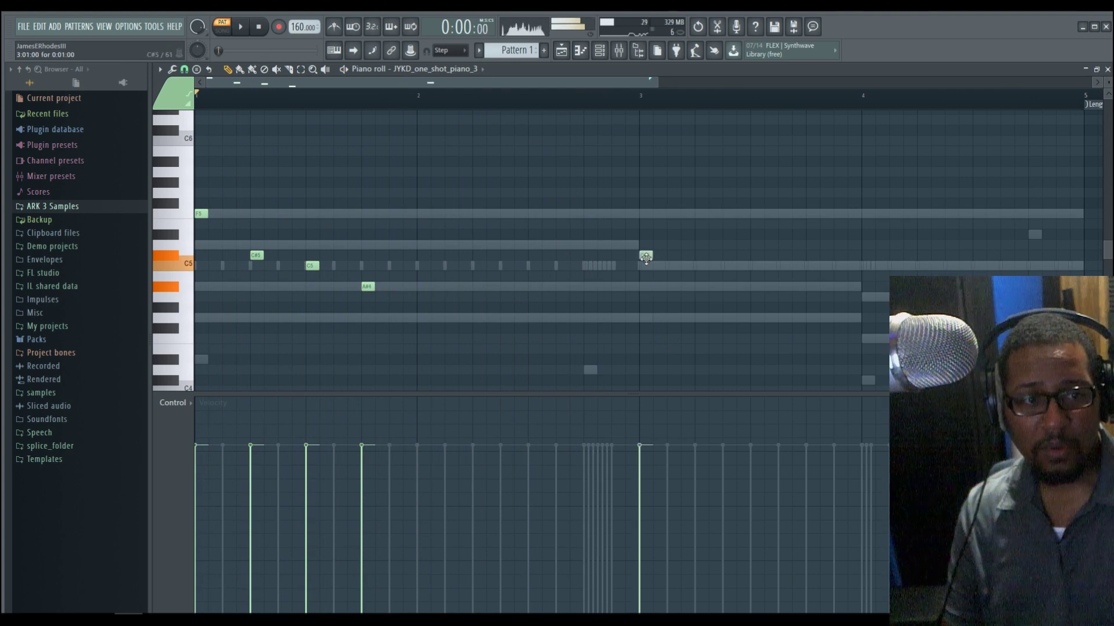
left_click_drag(645, 259, 647, 248)
left_click_drag(713, 265, 699, 268)
left_click_drag(756, 304, 756, 279)
left_click(808, 307)
key("space")
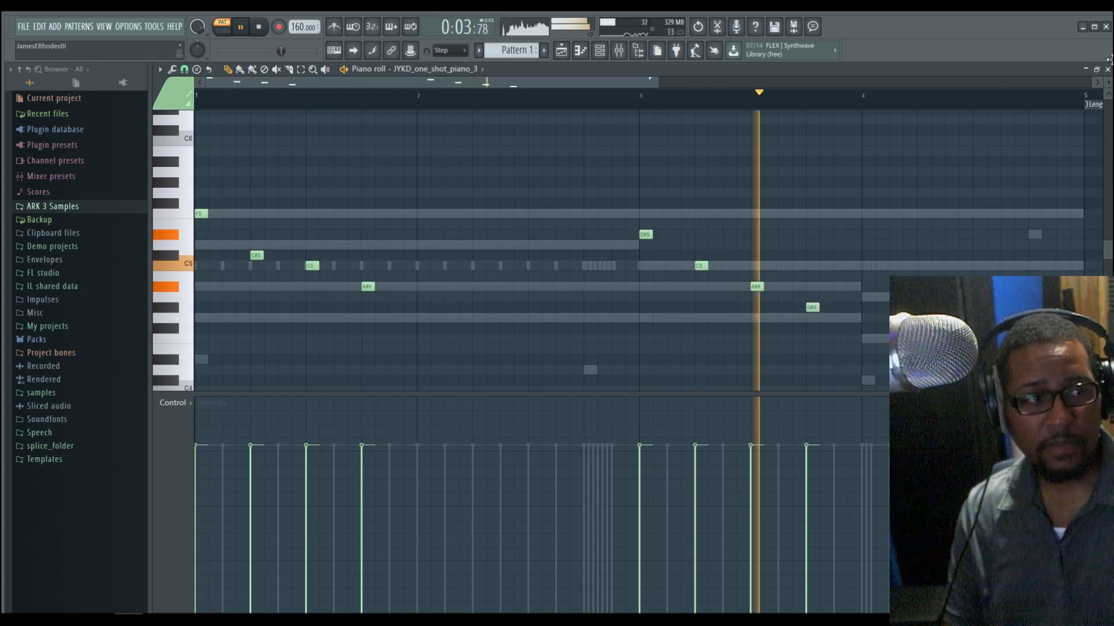
key("F7")
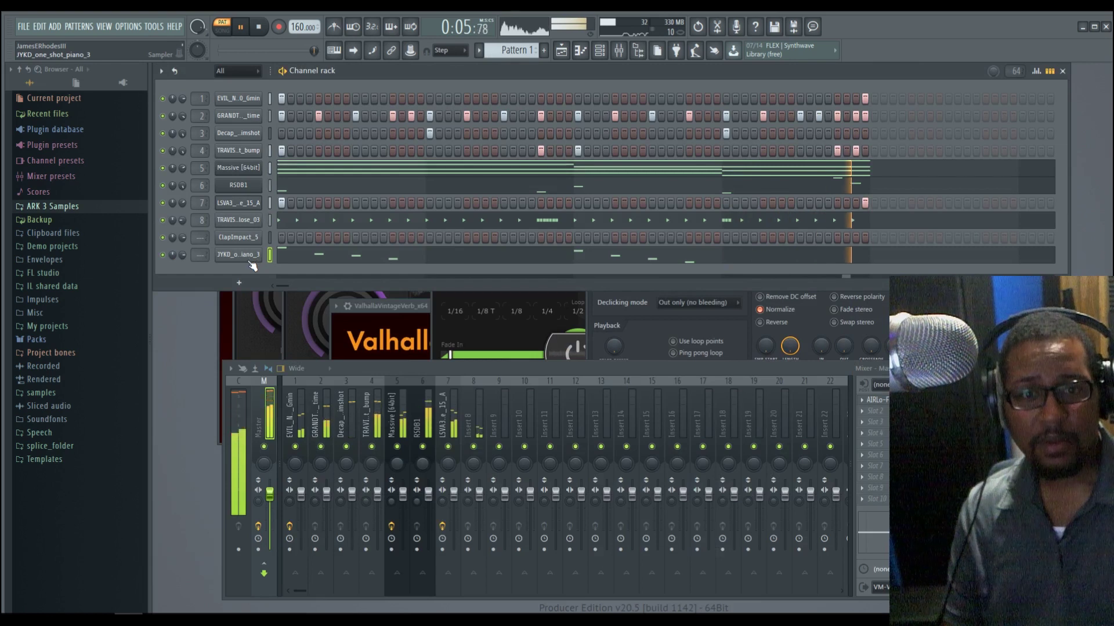
key("space")
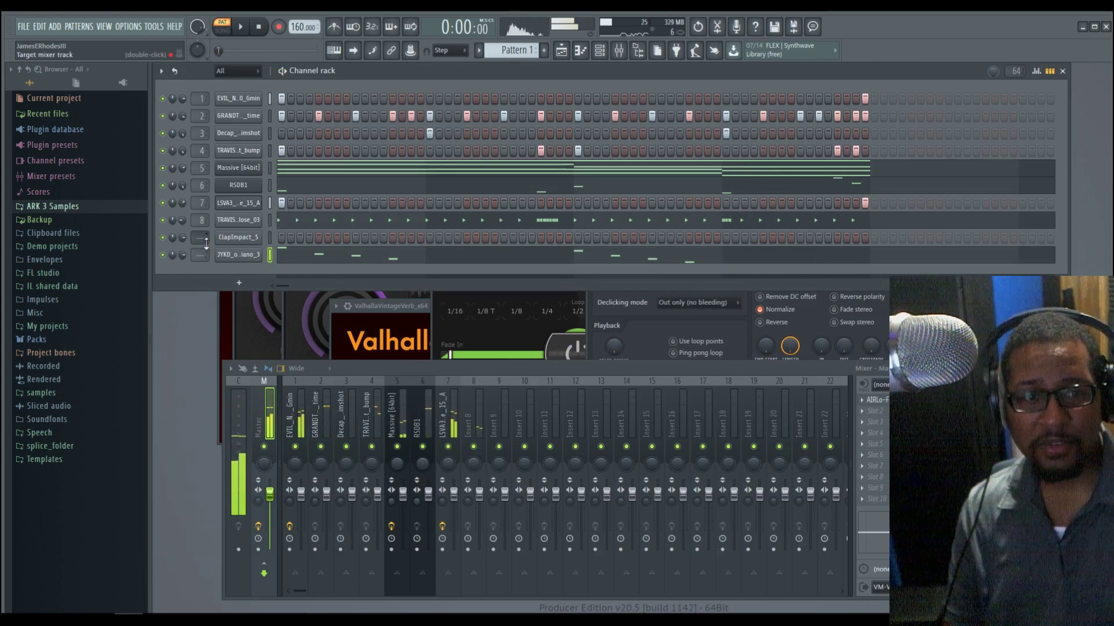
- Route ClapImpact_5 to mixer track 9 and the piano channel to mixer track 10, and play the pattern
mouse_move(201, 237)
left_mouse_down()
mouse_move(202, 216)
mouse_move(200, 238)
left_mouse_up()
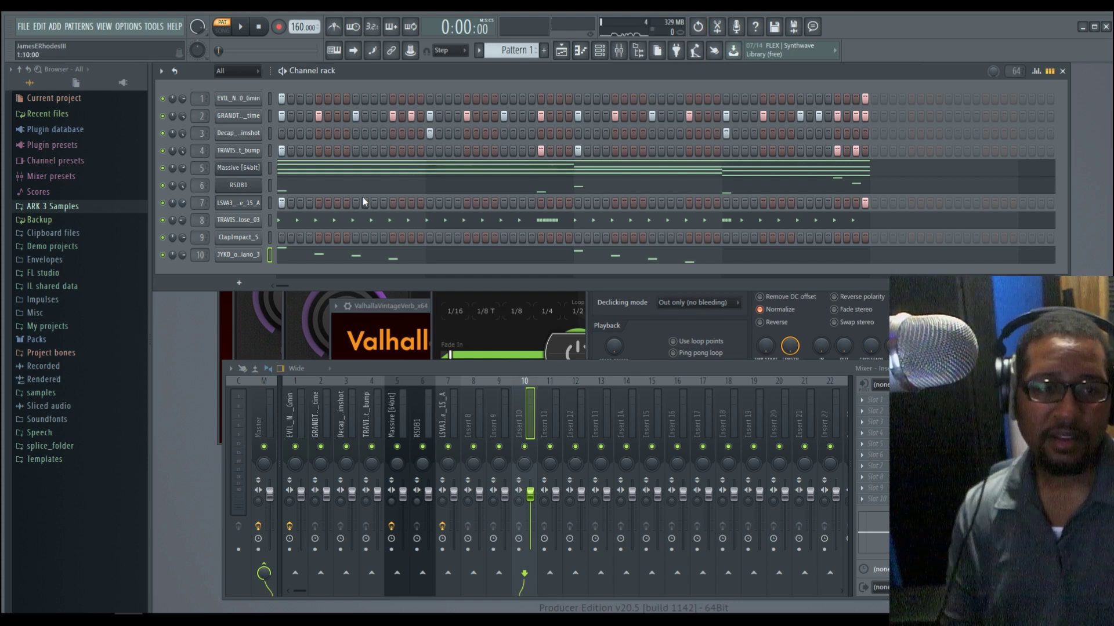
key("space")
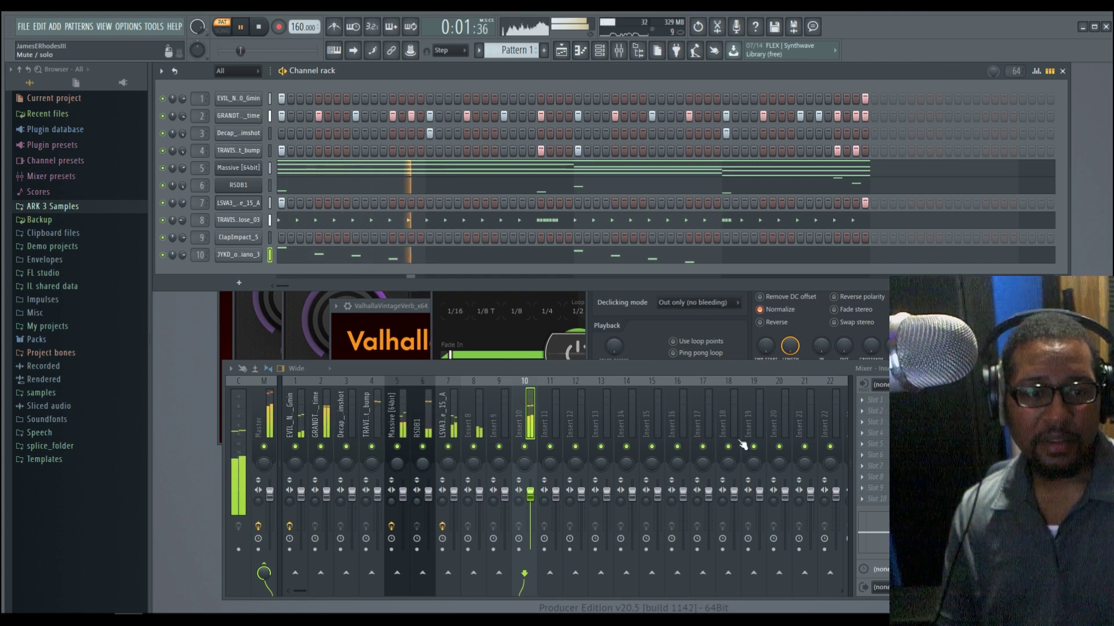
key("space")
- Load ValhallaVintageVerb_x64 in the first effect slot of mixer track 10 and audition the piano
left_click(874, 400)
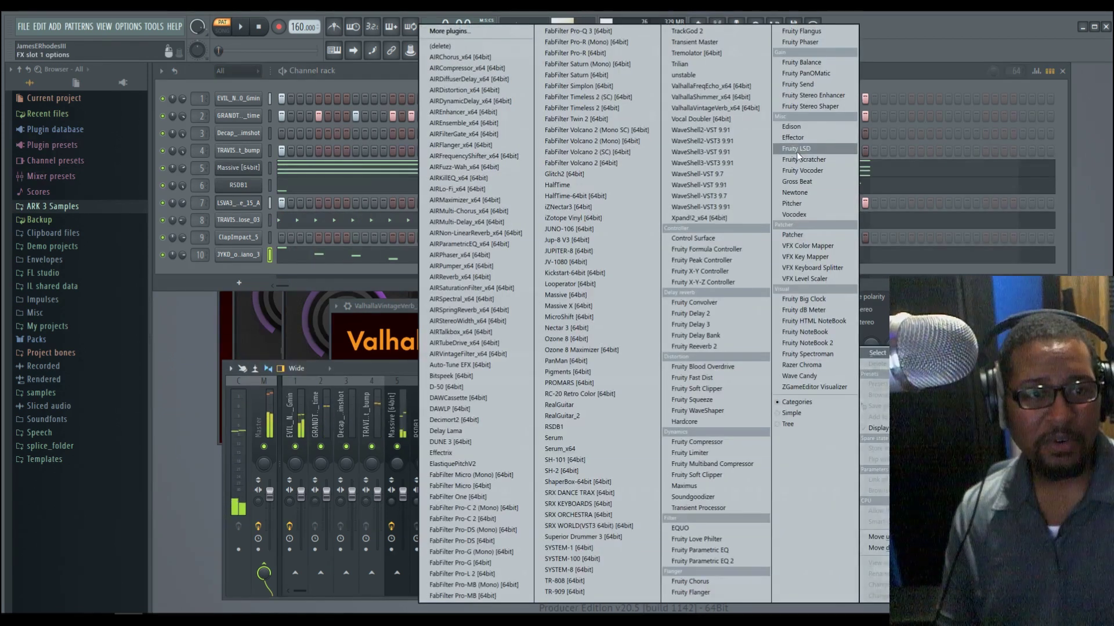
left_click(759, 108)
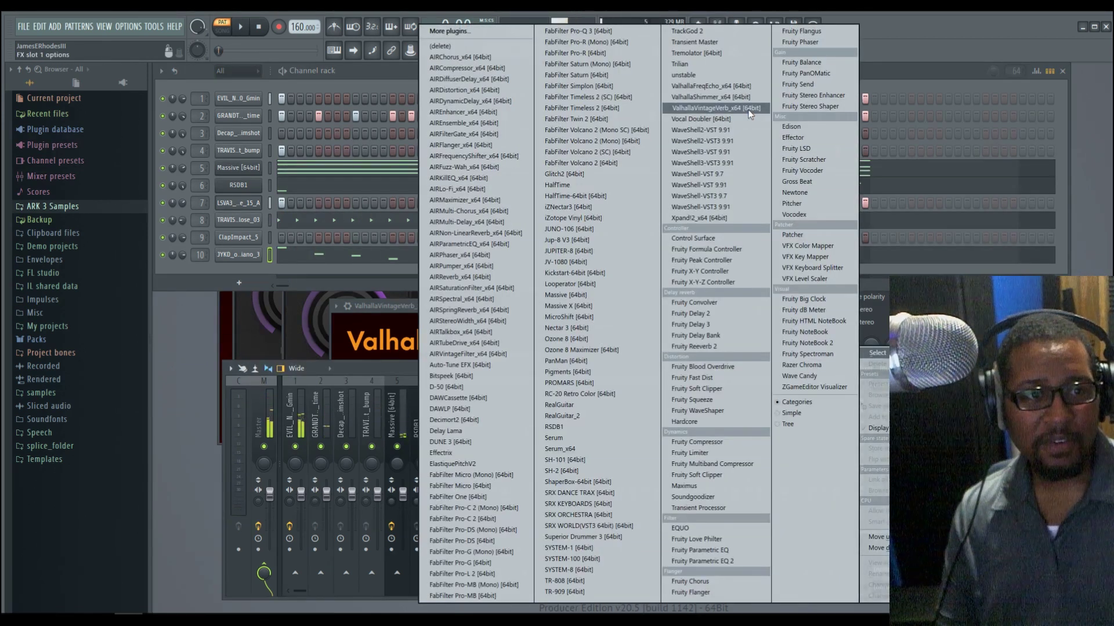
key("space")
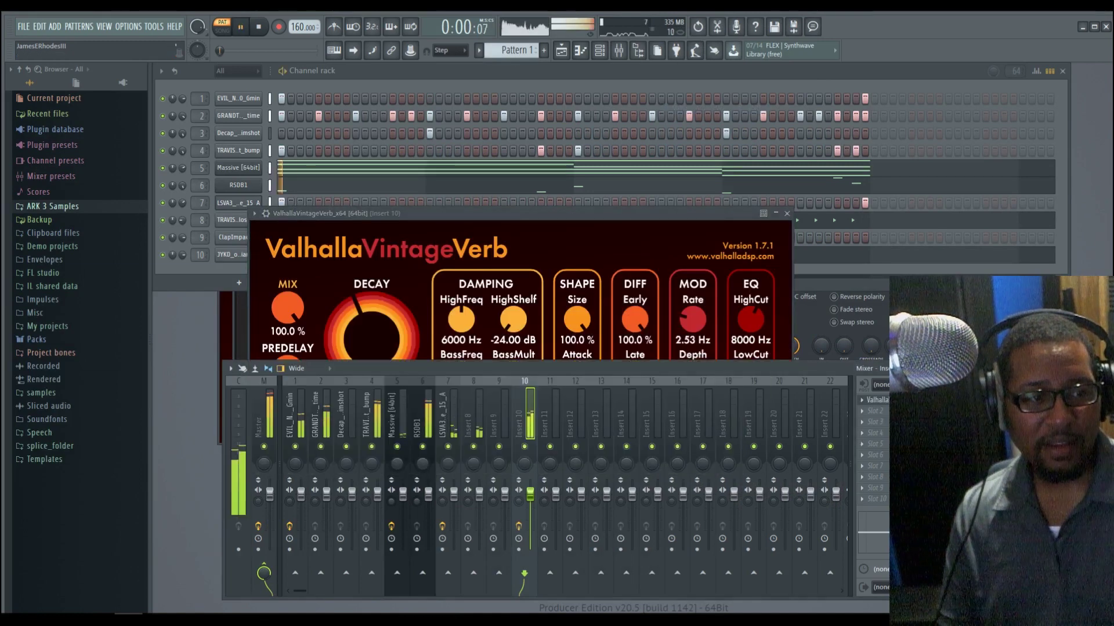
key("space")
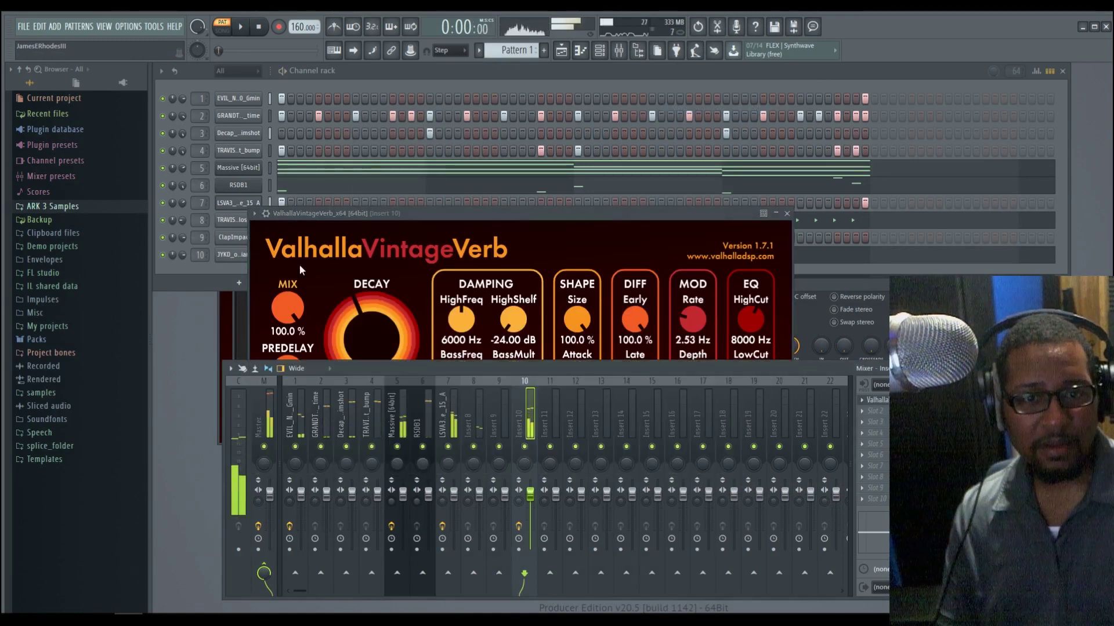
- Load HalfTime-64bit in the second effect slot of mixer track 10 and listen to the beat
left_click(865, 413)
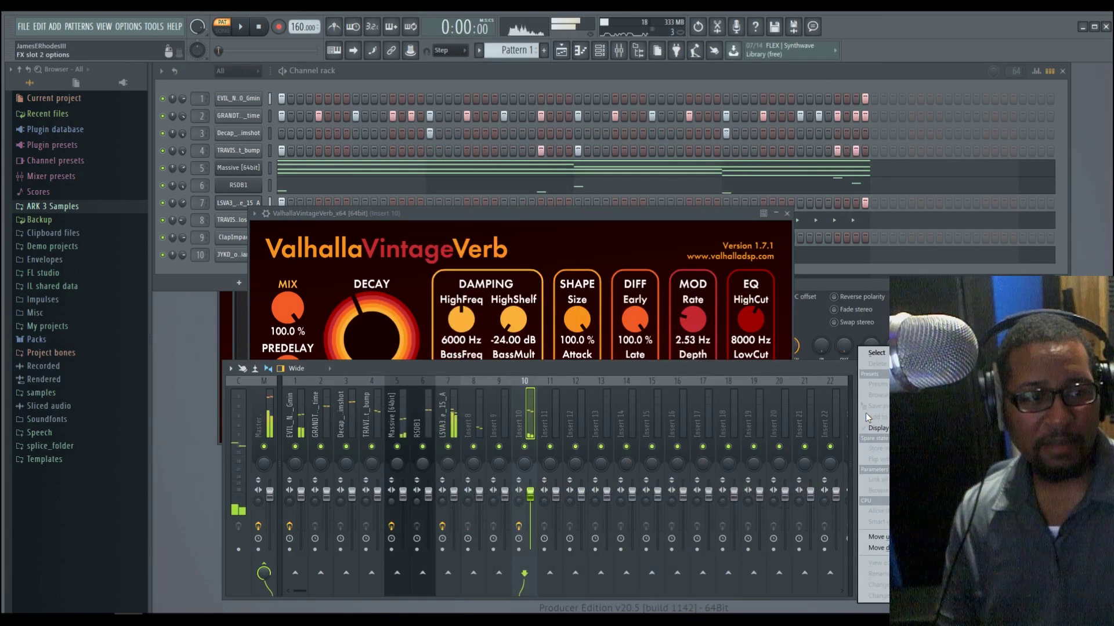
mouse_move(865, 353)
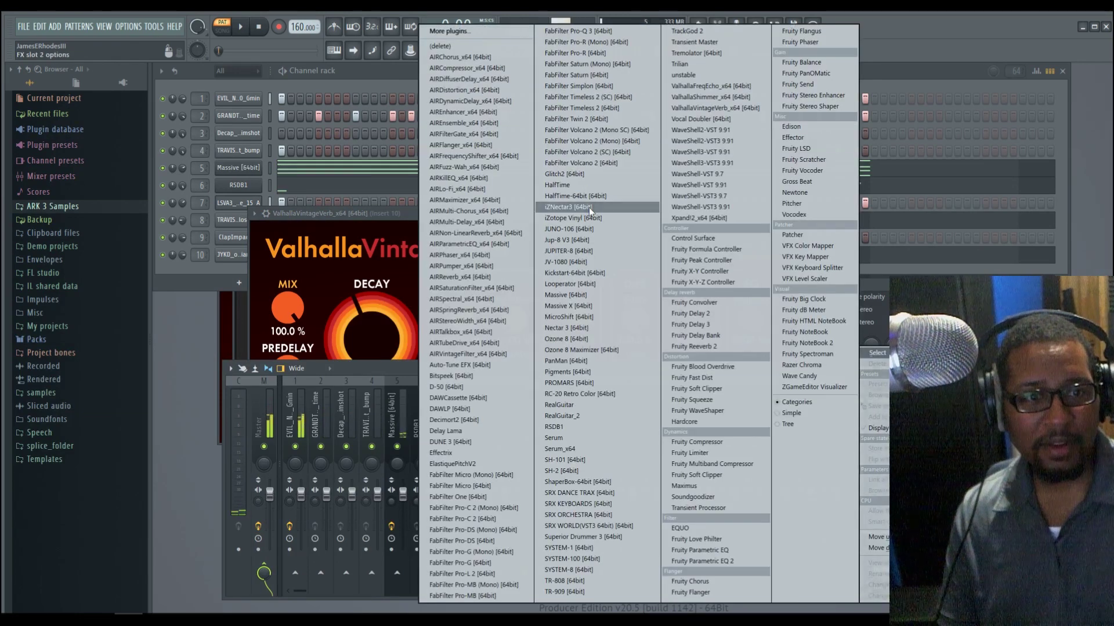
left_click(607, 196)
key("space")
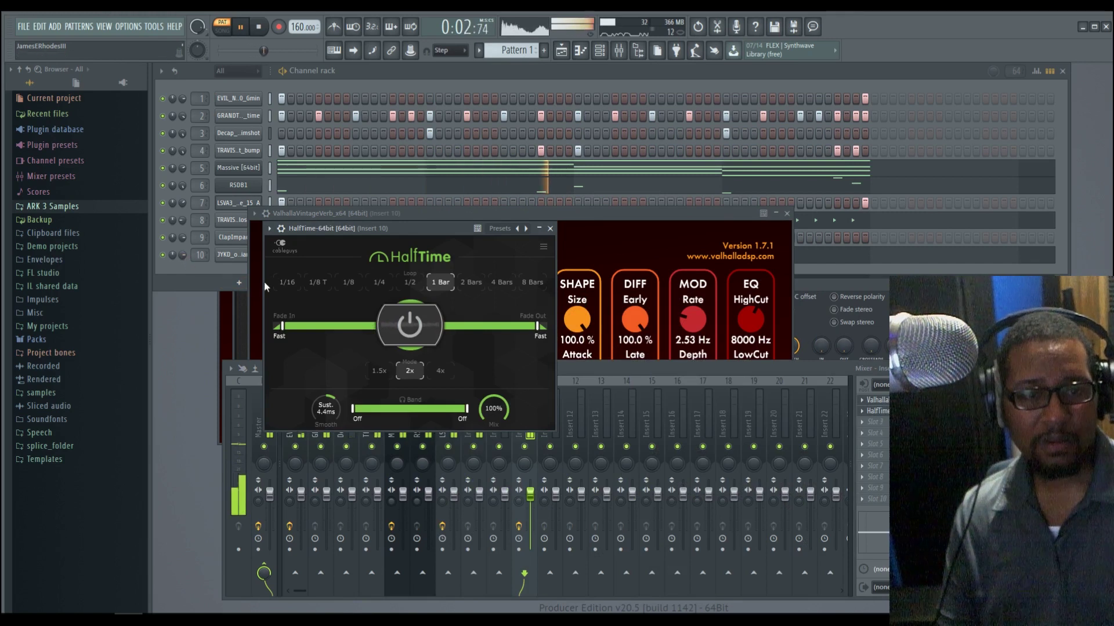
left_click(185, 257)
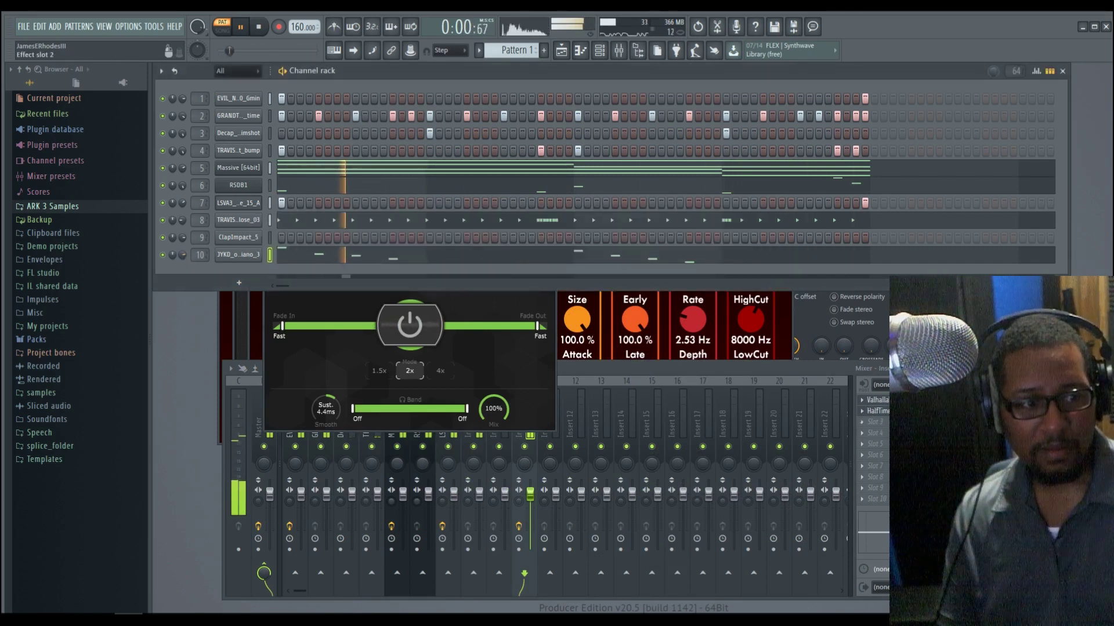
- Load AIRLo-Fi_x64 in the third effect slot of mixer track 10 with anti-alias on, post 0.13 Fs and sample rate 3.30 kHz
left_click(866, 426)
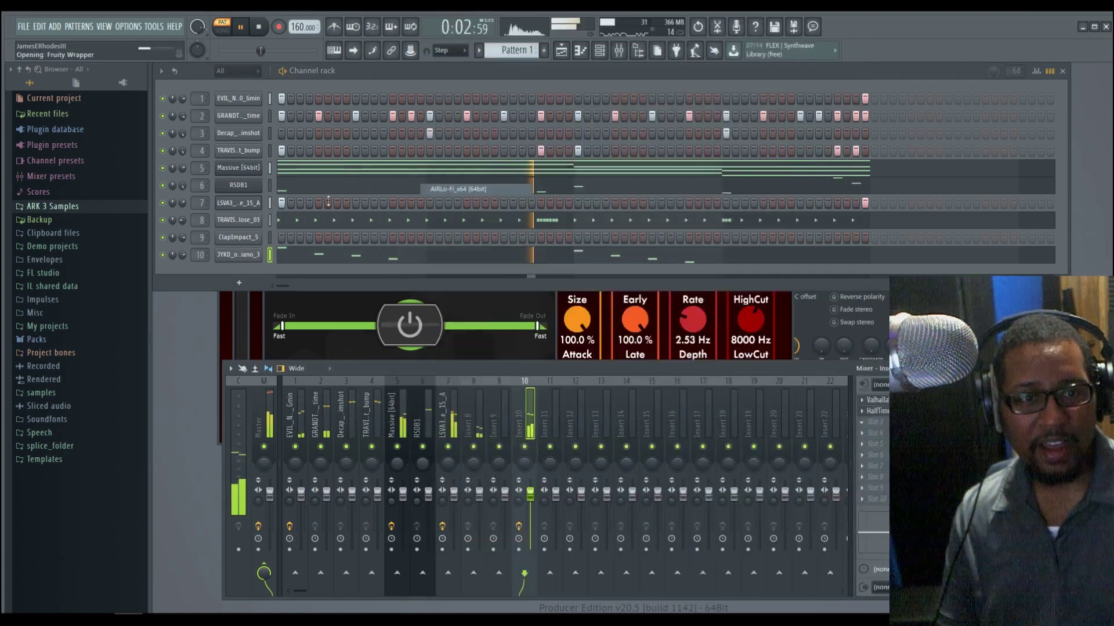
left_click(456, 189)
left_click(309, 139)
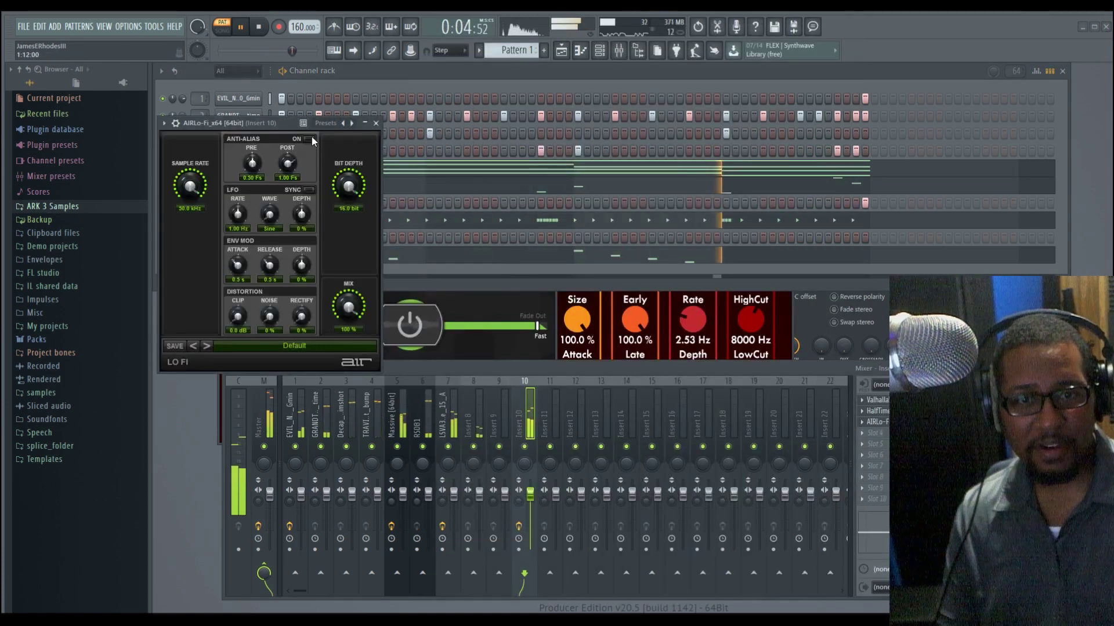
left_click_drag(292, 164, 287, 238)
left_click_drag(194, 185, 196, 190)
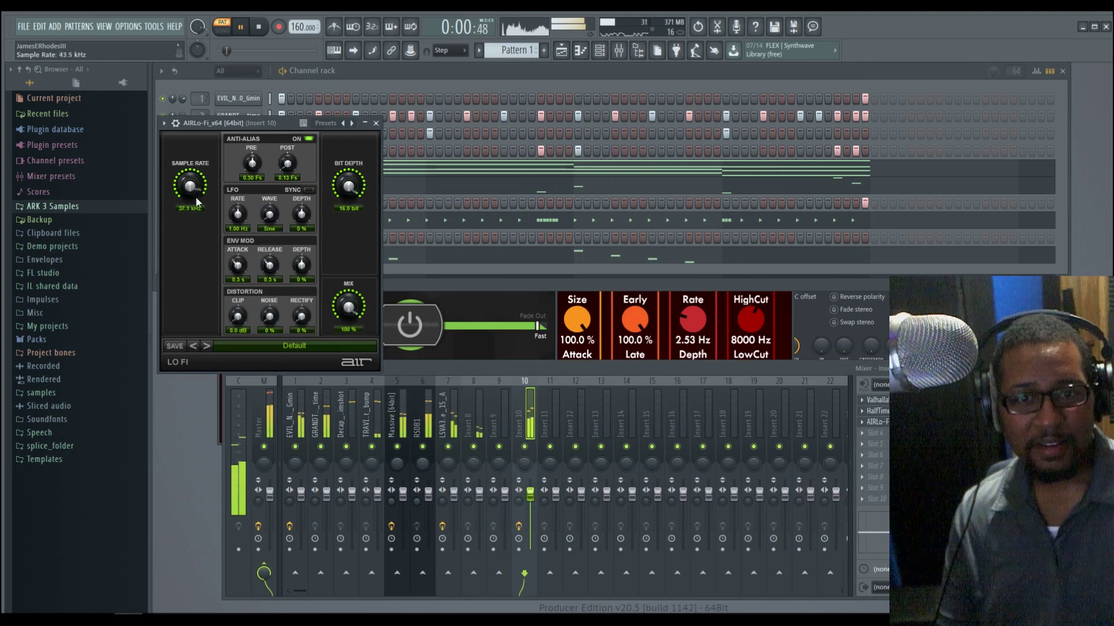
left_click_drag(196, 251, 196, 260)
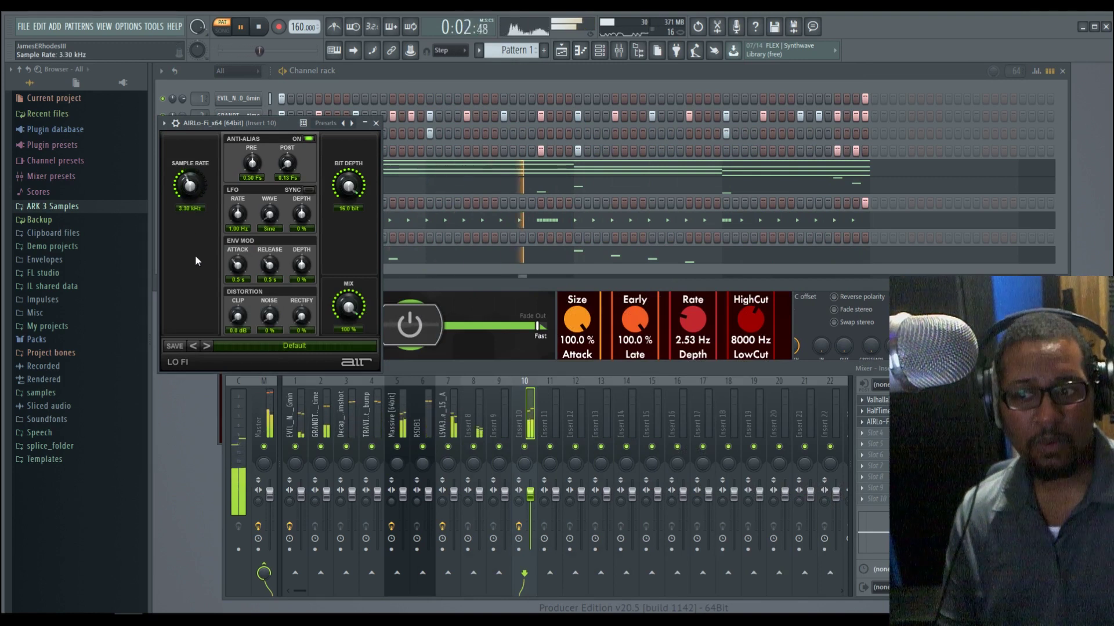
- Mute the synth loop channel and load Kickstart-64bit, set to 1/2 note, in the fourth effect slot of mixer track 10
left_click(164, 109)
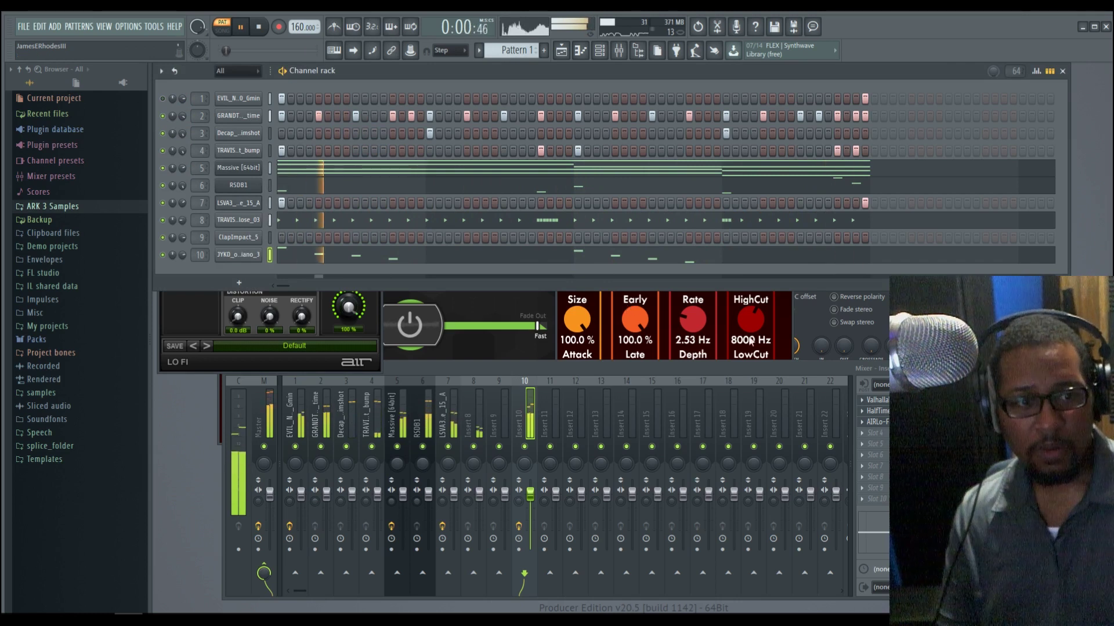
left_click(864, 433)
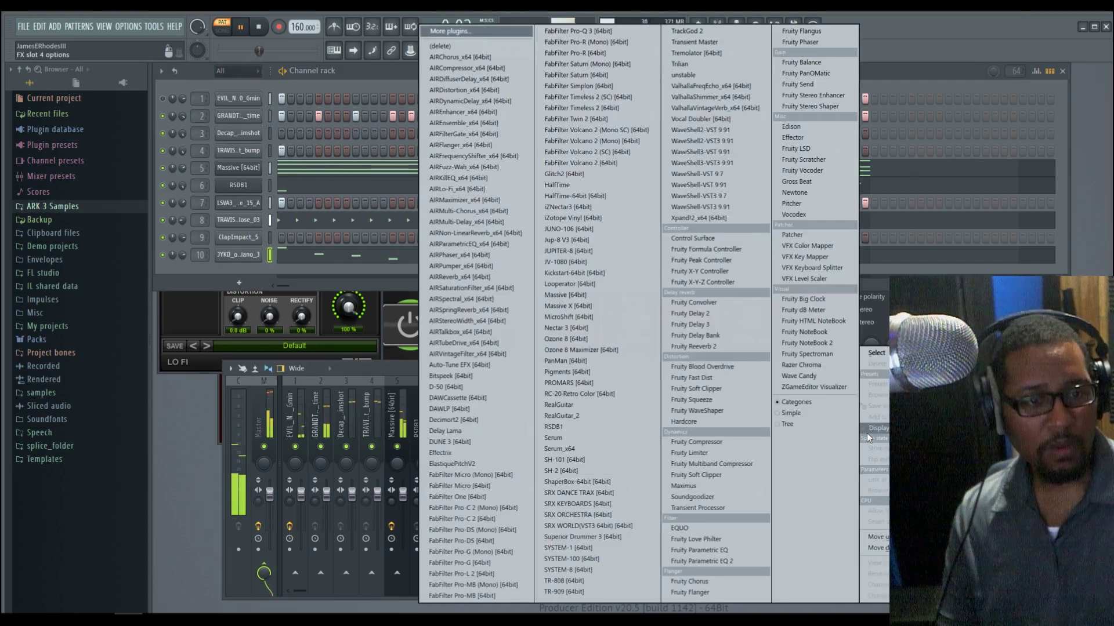
left_click(772, 374)
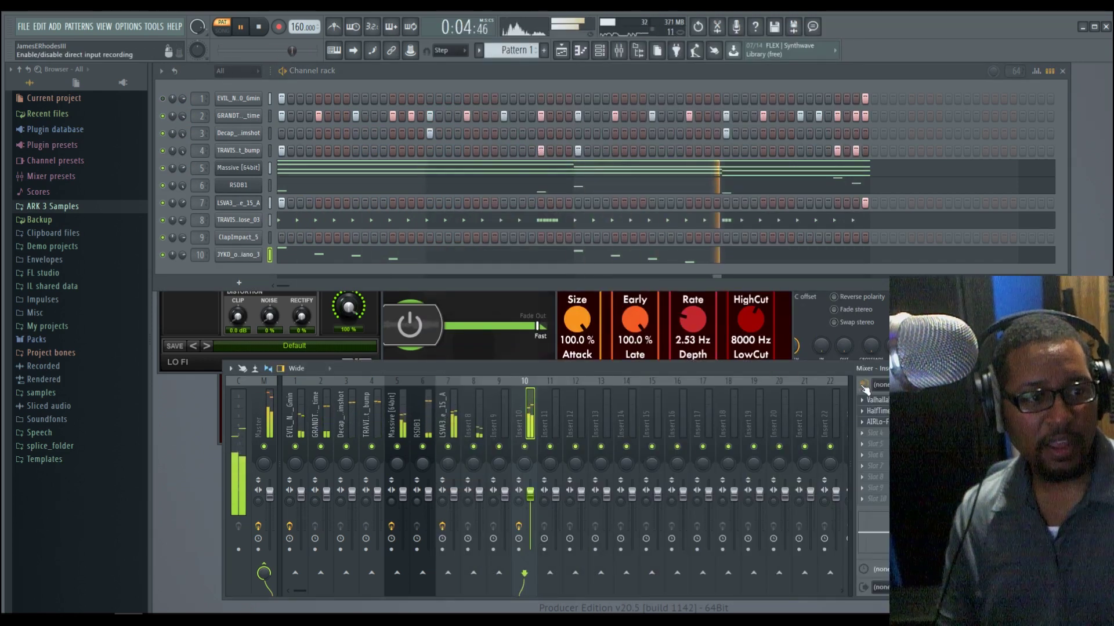
left_click(871, 438)
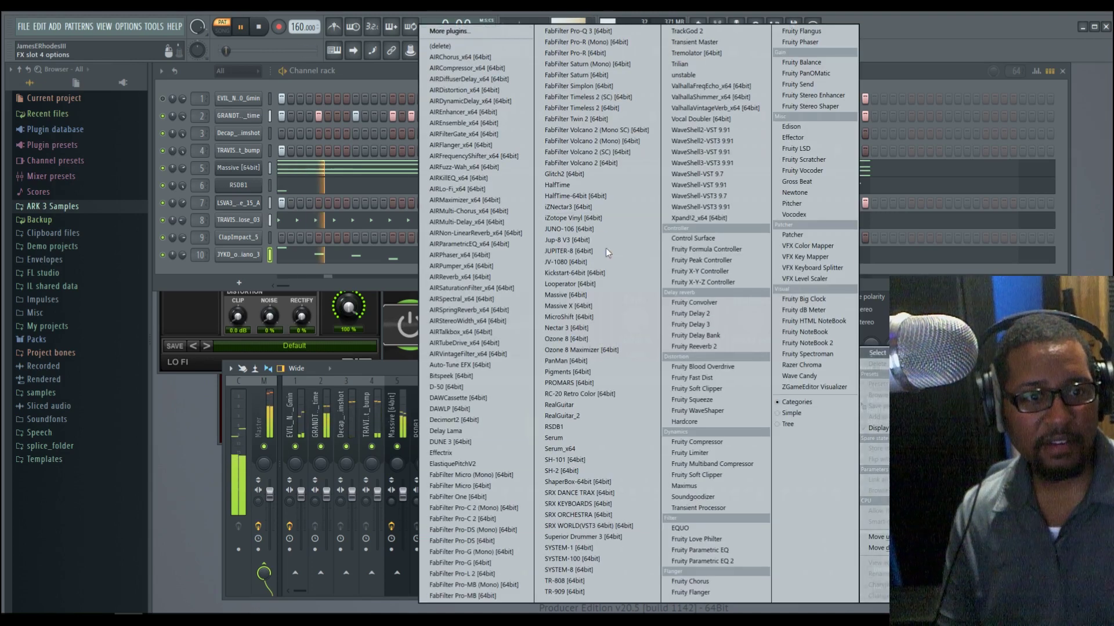
left_click(609, 272)
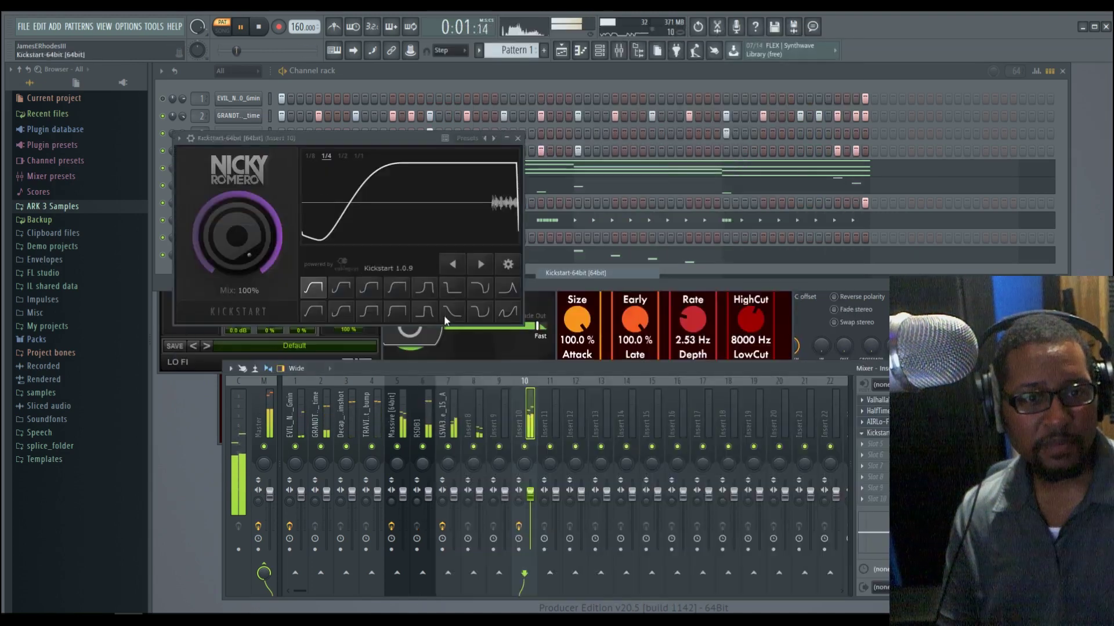
left_click(343, 155)
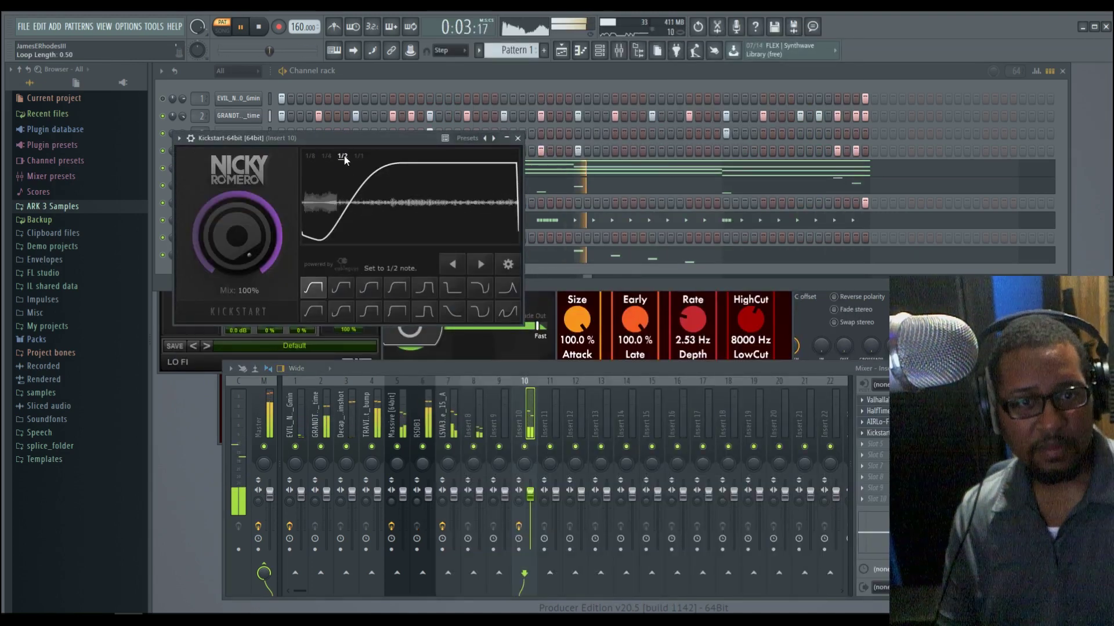
left_click(518, 139)
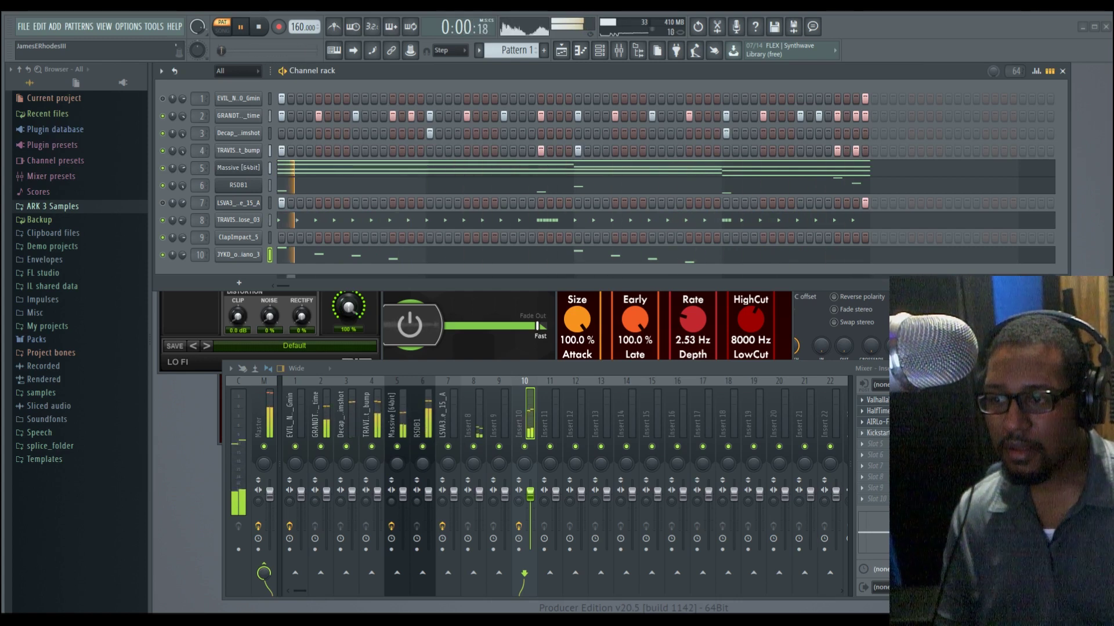
- Add the 30_Crash_3 sample as a new channel below the piano, with a trigger on step 1
left_click_drag(243, 273, 270, 281)
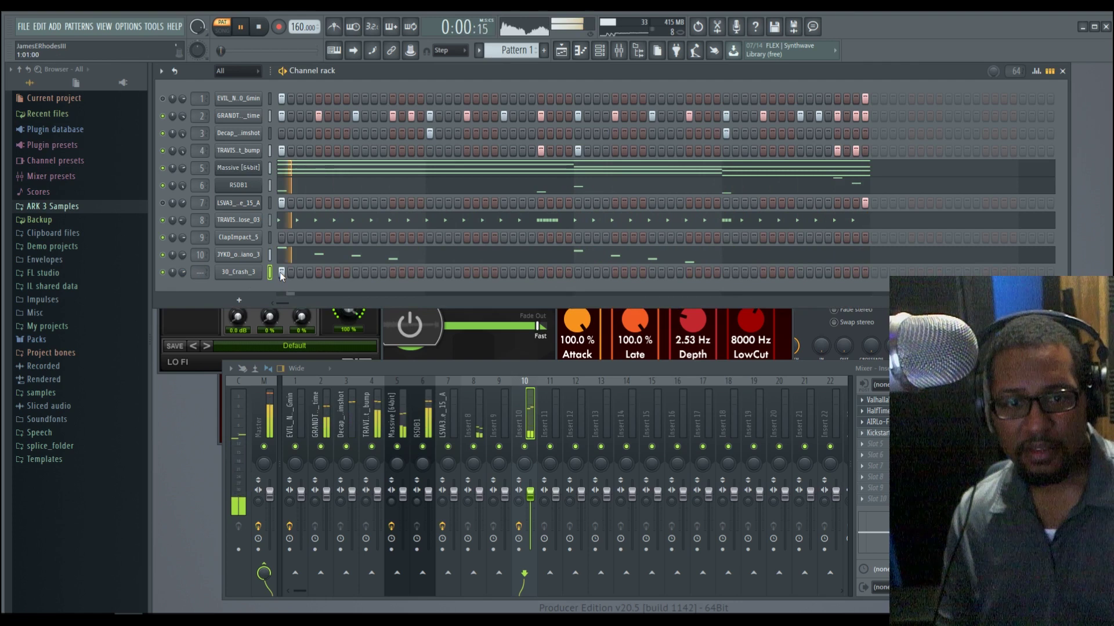
- Route the 30_Crash_3 channel to mixer track 11, retrigger it on step 1, and listen to the beat
scroll(199, 272, "up", 12)
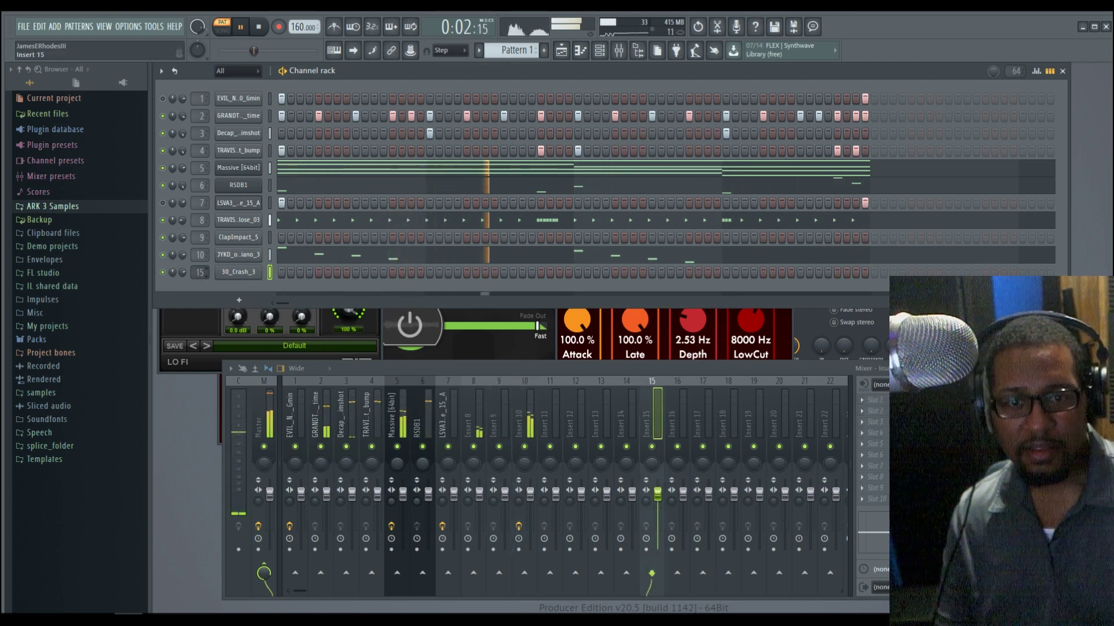
scroll(199, 272, "down", 1)
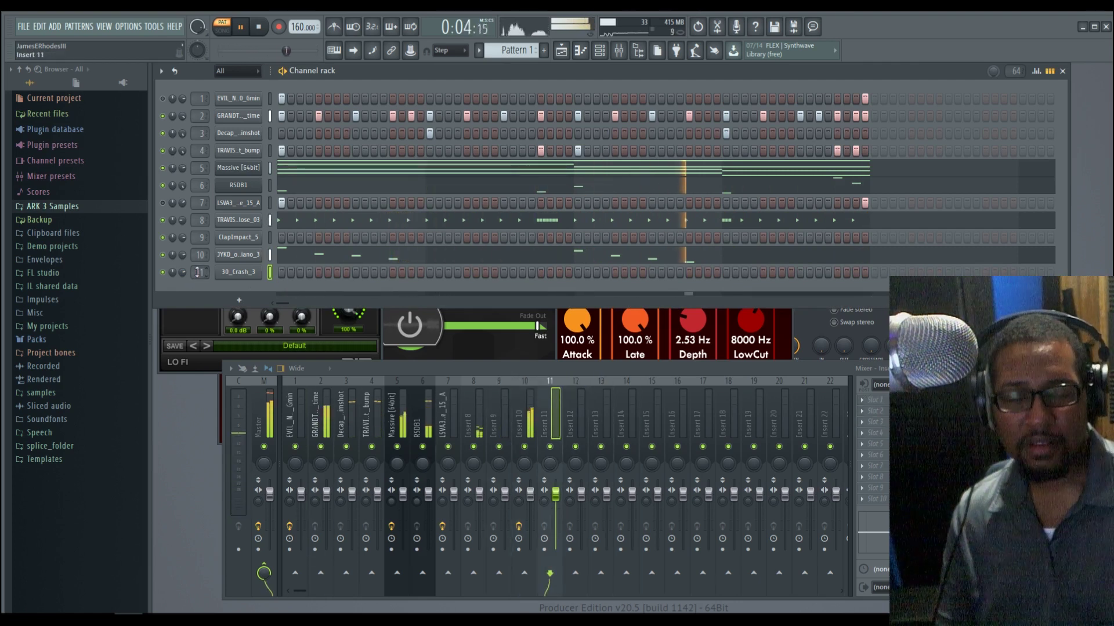
left_click(282, 273)
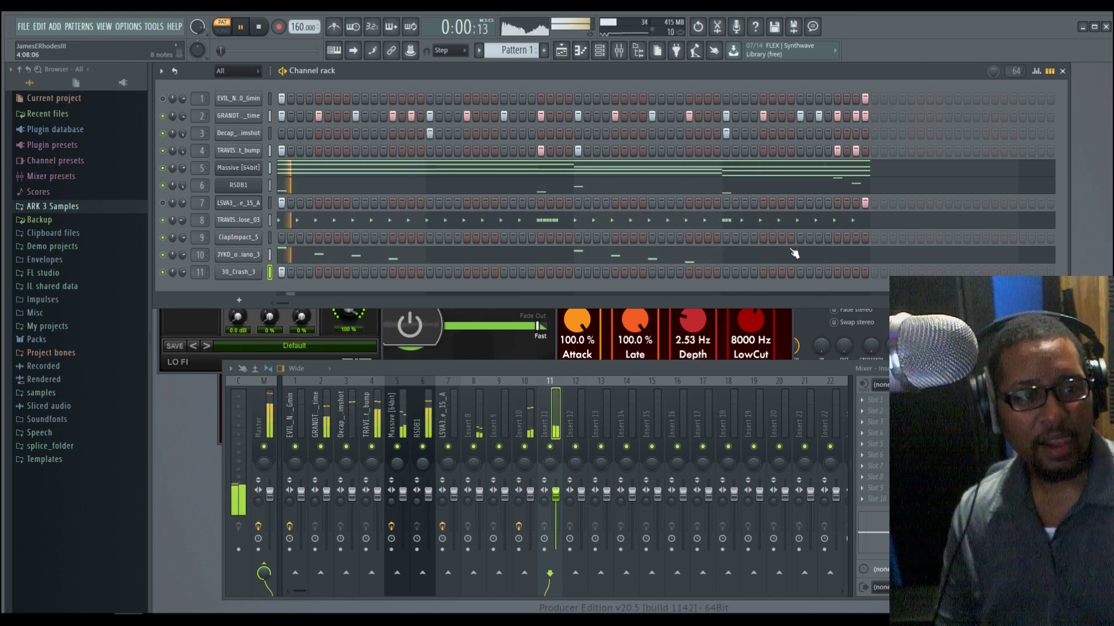
key("space")
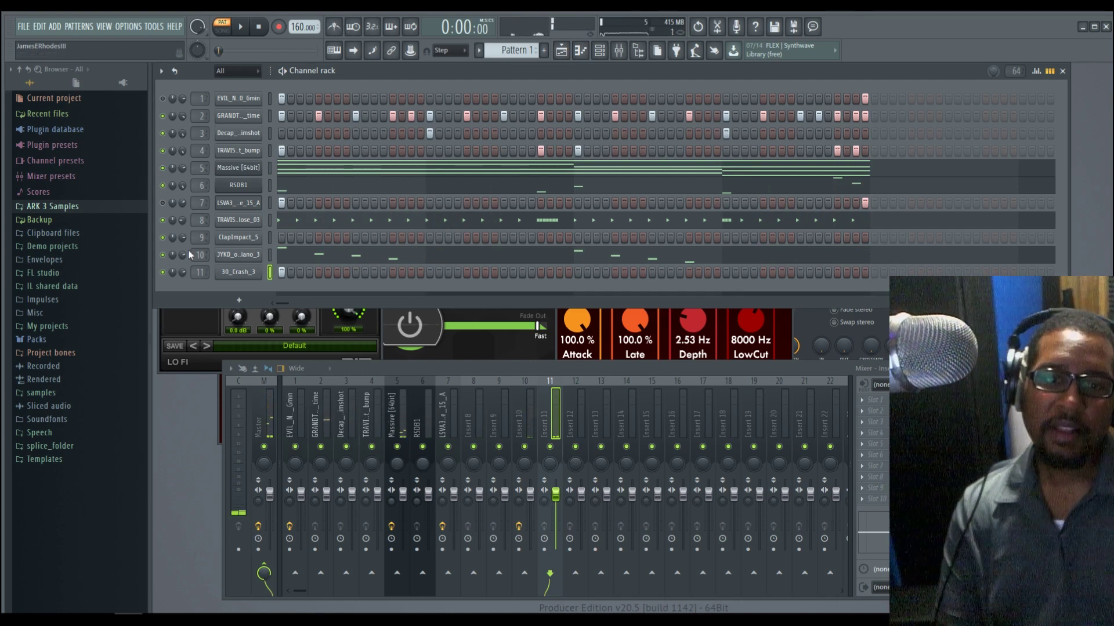
- Remove the crash trigger on step 1 of Pattern 1 and clone the pattern as Pattern 2
left_click(283, 276)
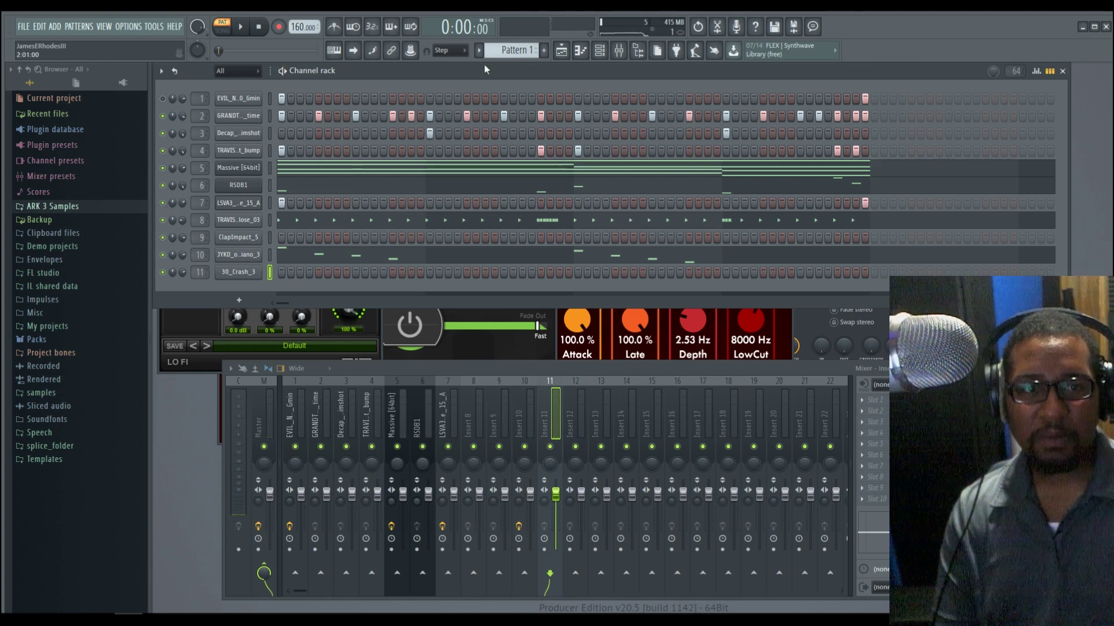
left_click(507, 50)
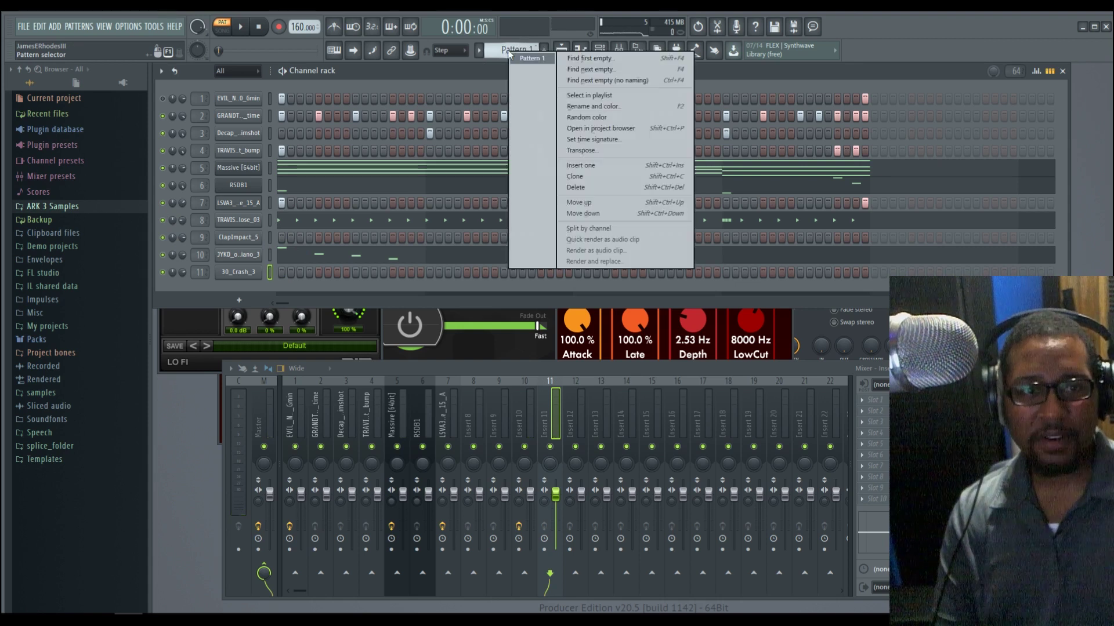
left_click(617, 175)
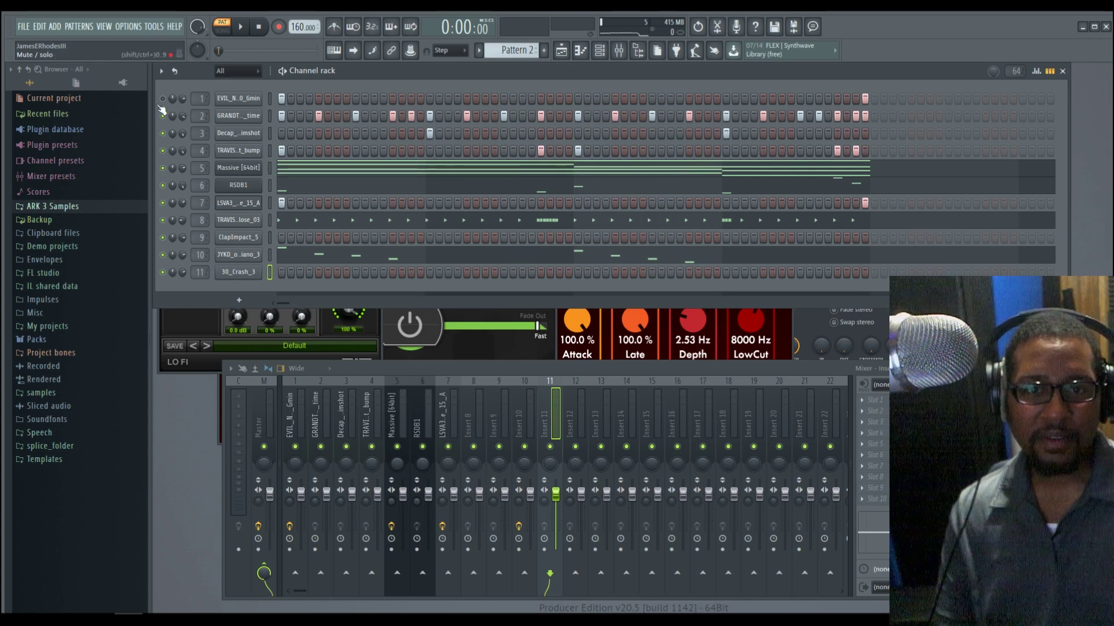
- Unmute the synth loop and vocal atmosphere channels and play back Pattern 1 and Pattern 2
scroll(504, 51, "down", 1)
key("space")
key("space")
key("space")
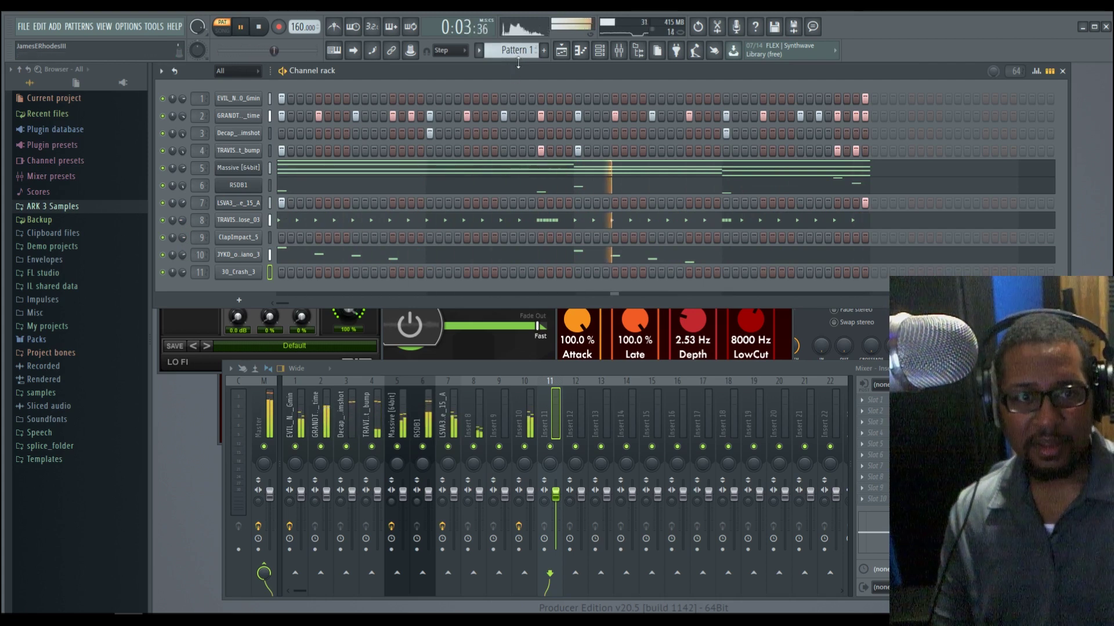
key("space")
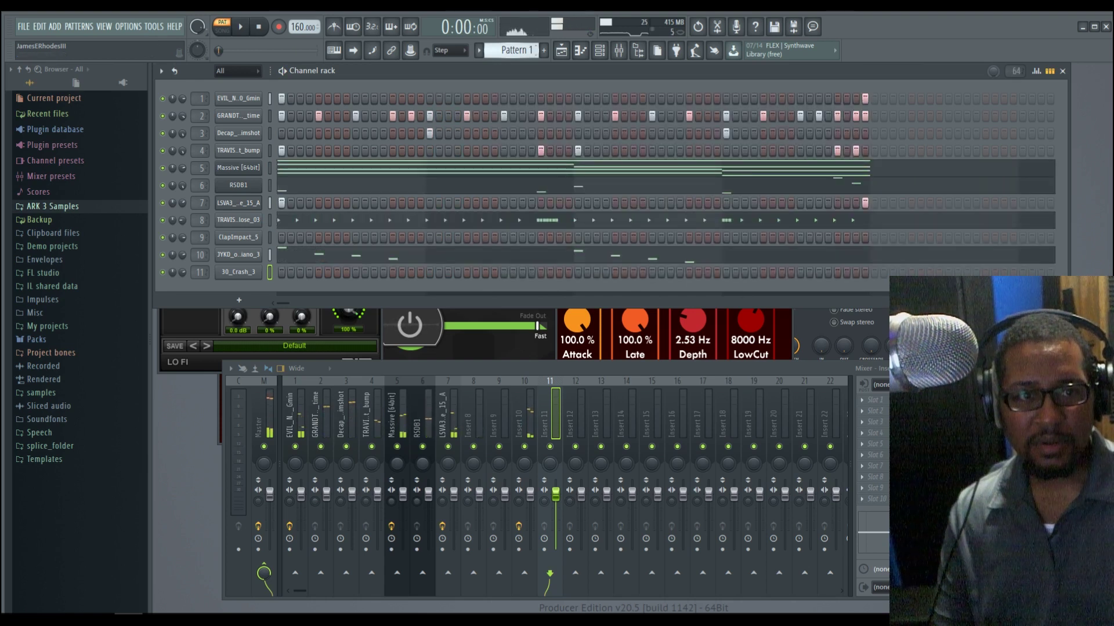
key("space")
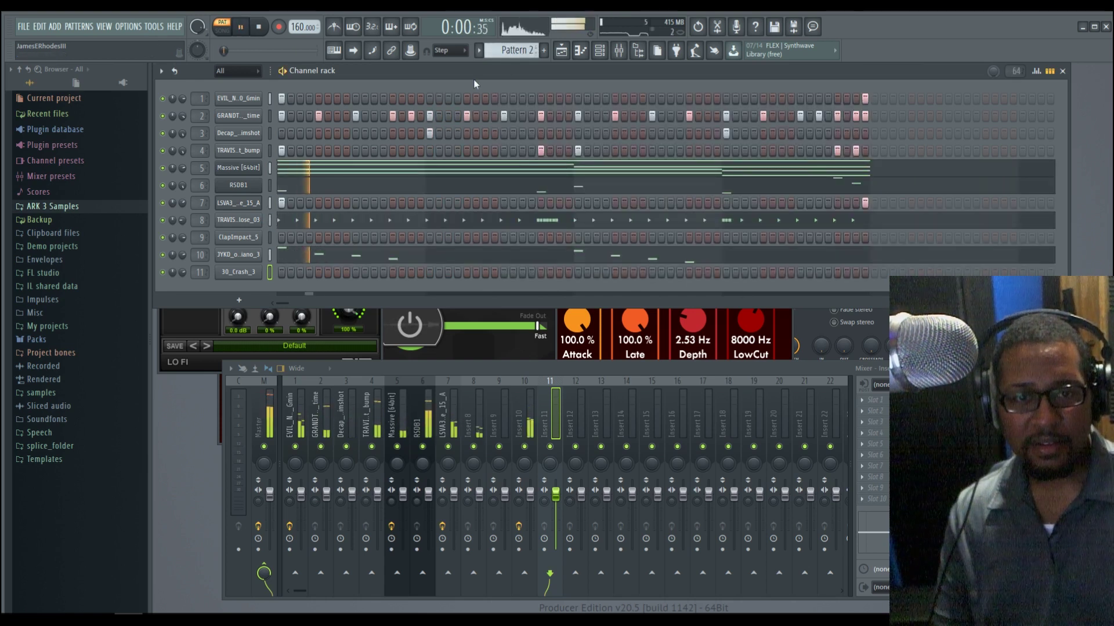
key("space")
- Clear the one-shot piano, vocal atmosphere and synth loop notes from Pattern 2 and listen to the pattern
left_click(269, 255)
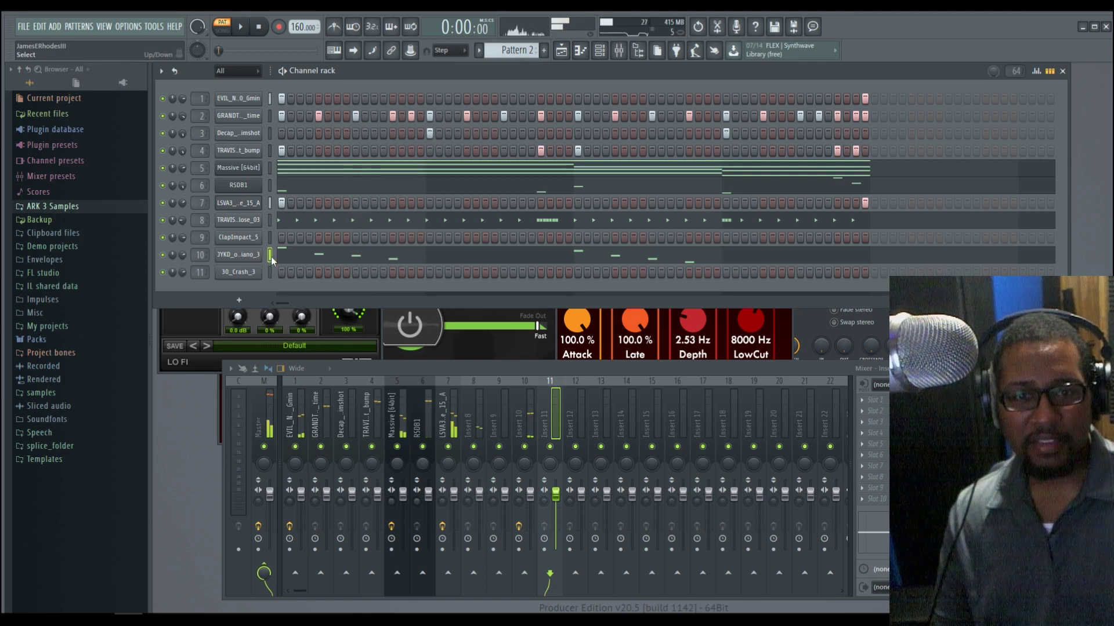
key("ctrl+x")
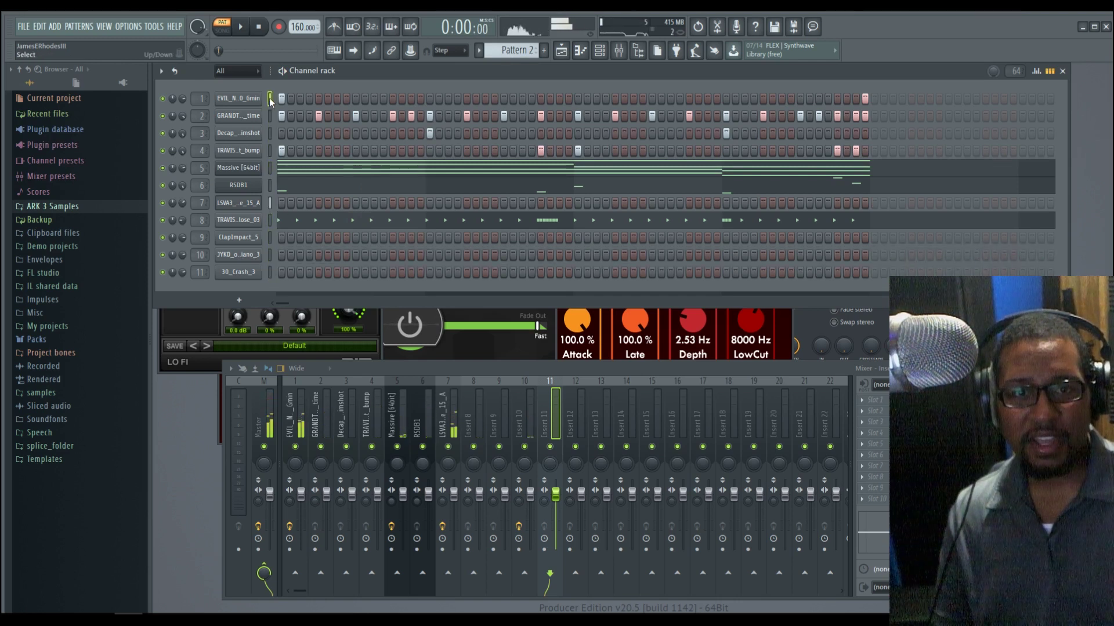
key("space")
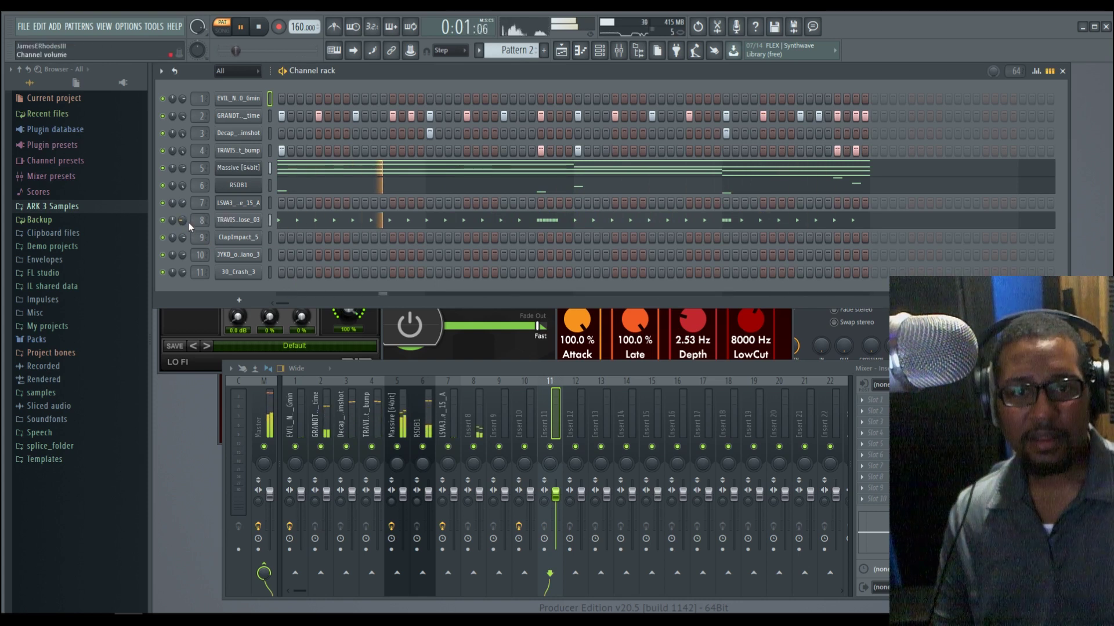
key("space")
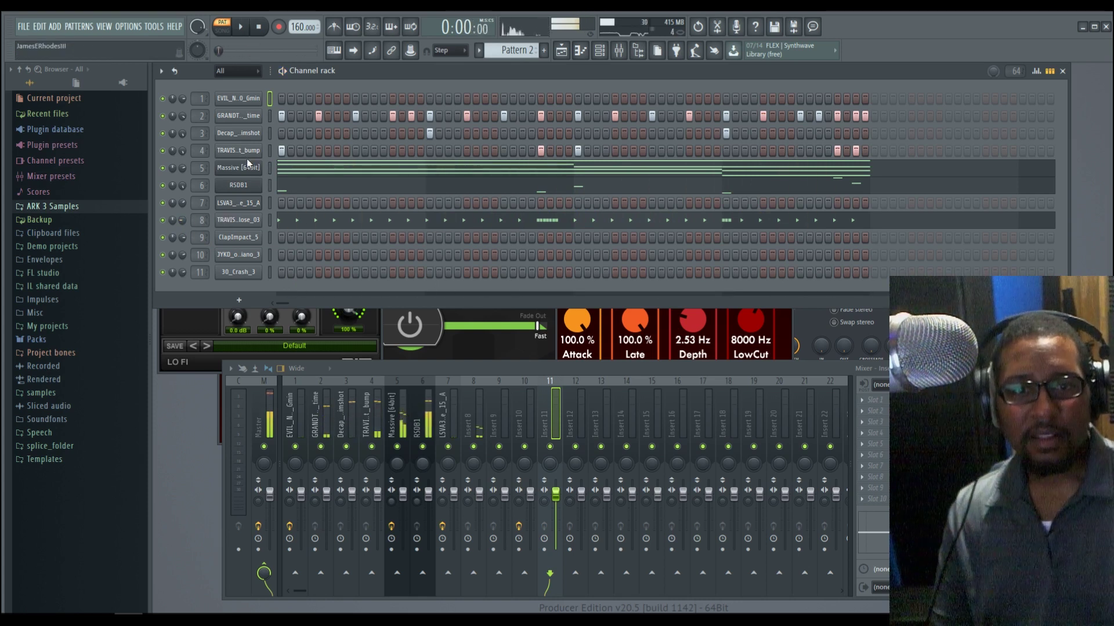
- Load AIRSpringReverb_x64 in the first effect slot of the rimshot's mixer track 3, listen, and move its window aside
left_click(254, 133)
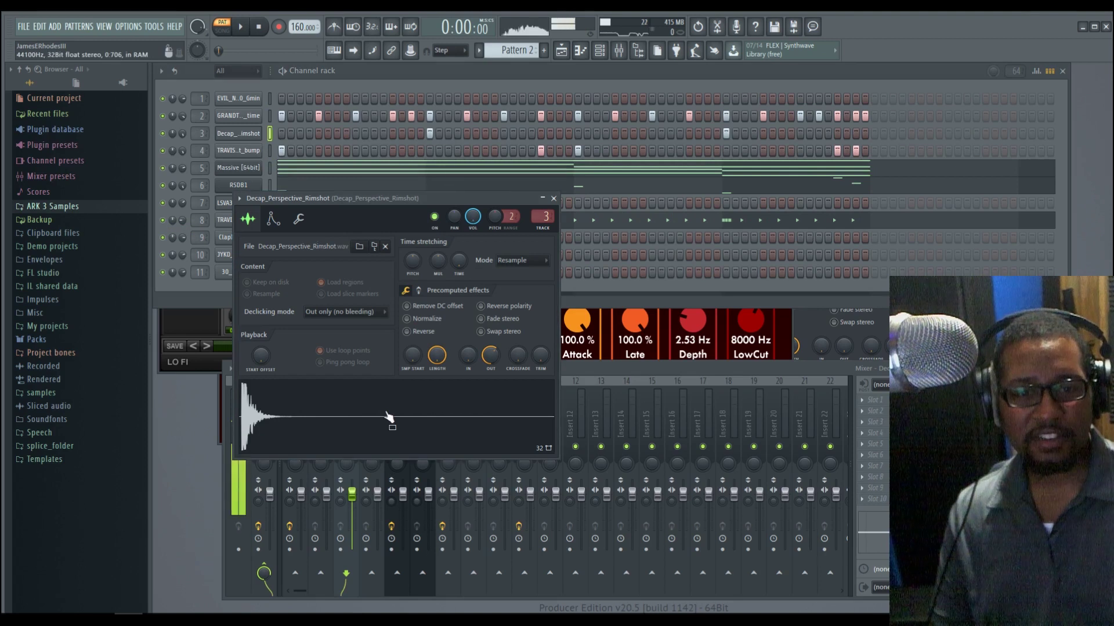
left_click(482, 412)
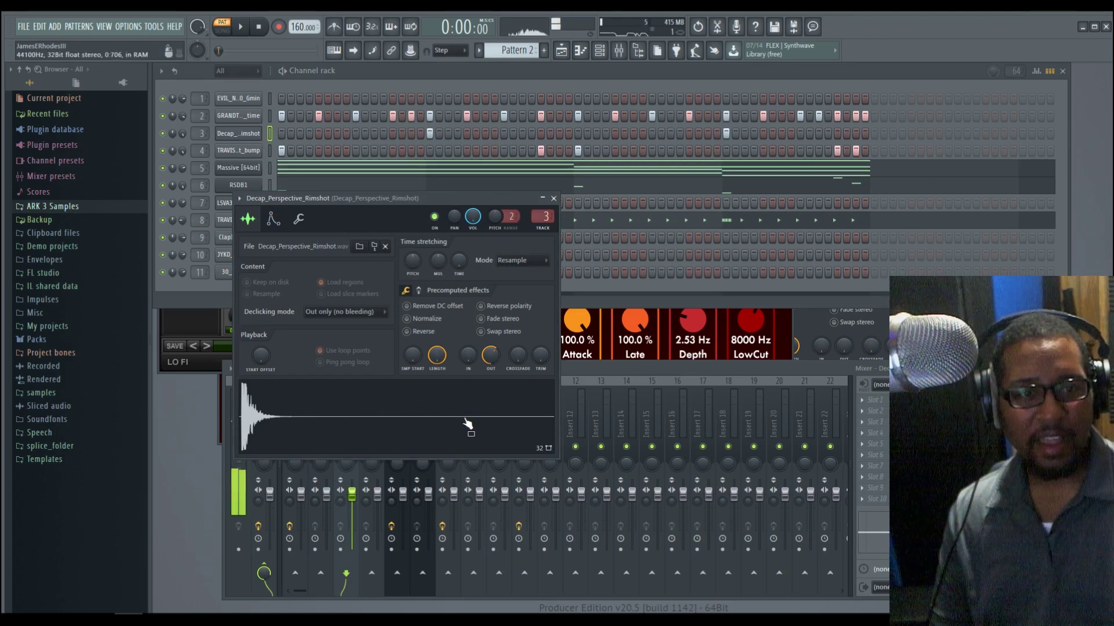
left_click(619, 376)
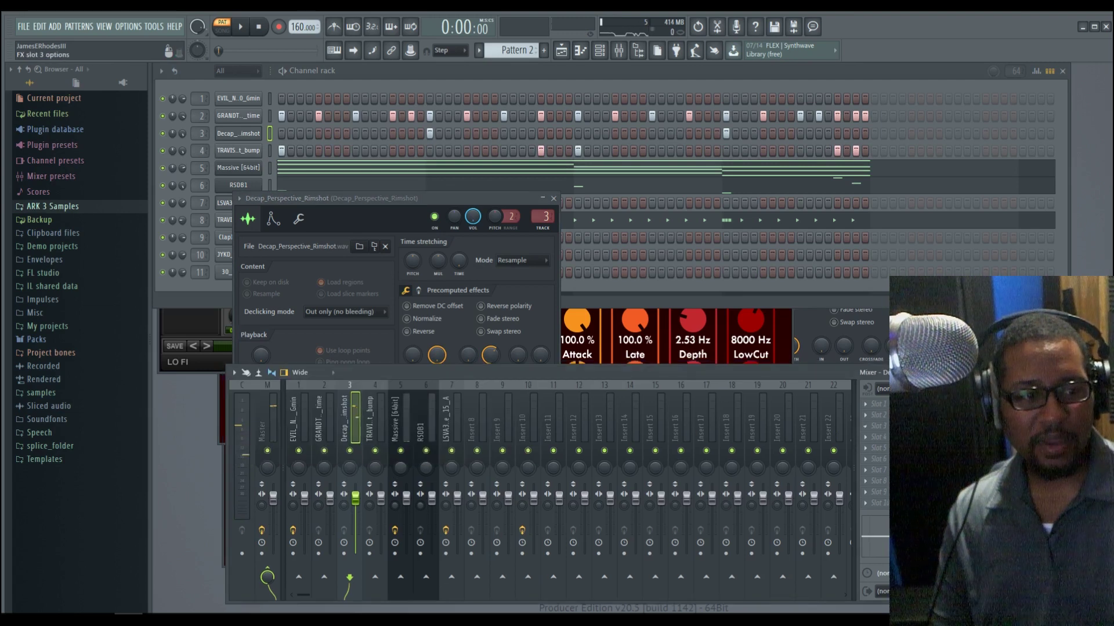
left_click(867, 405)
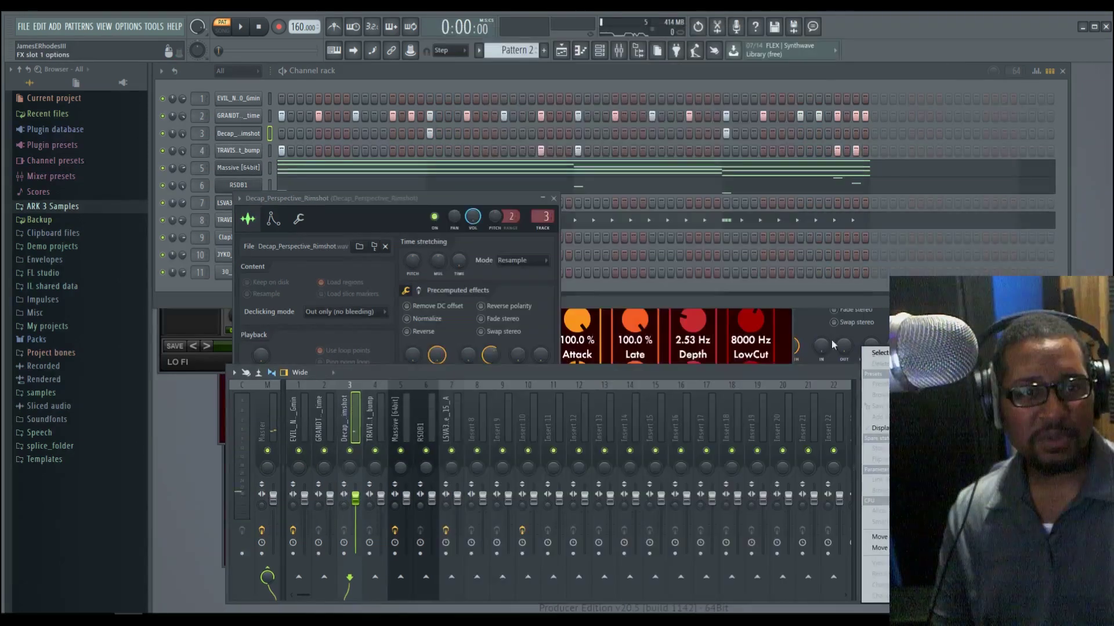
mouse_move(882, 354)
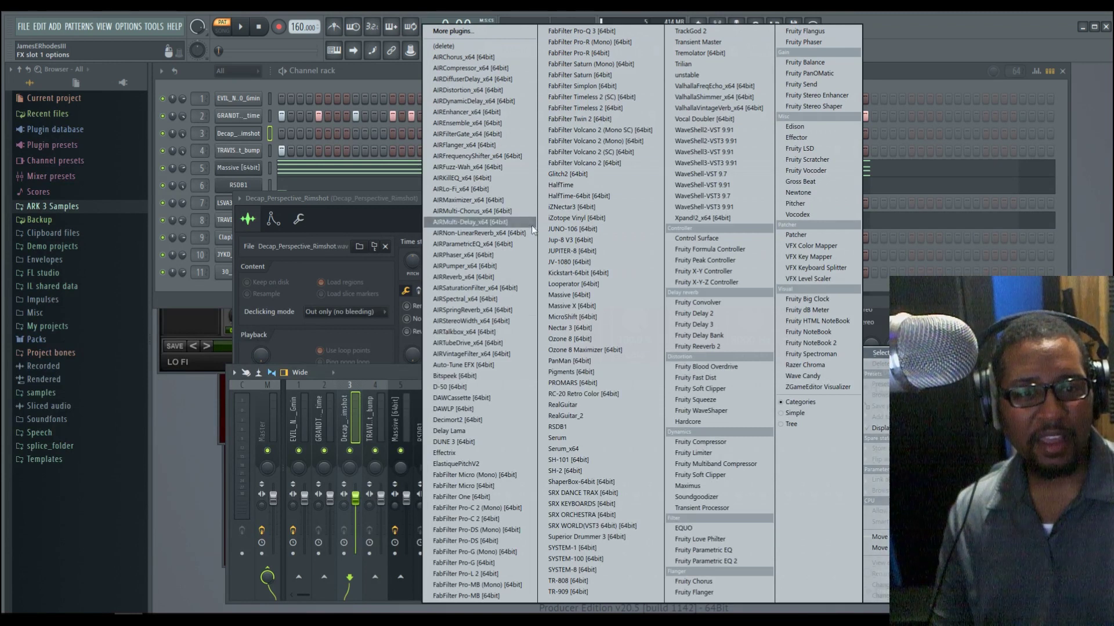
left_click(495, 309)
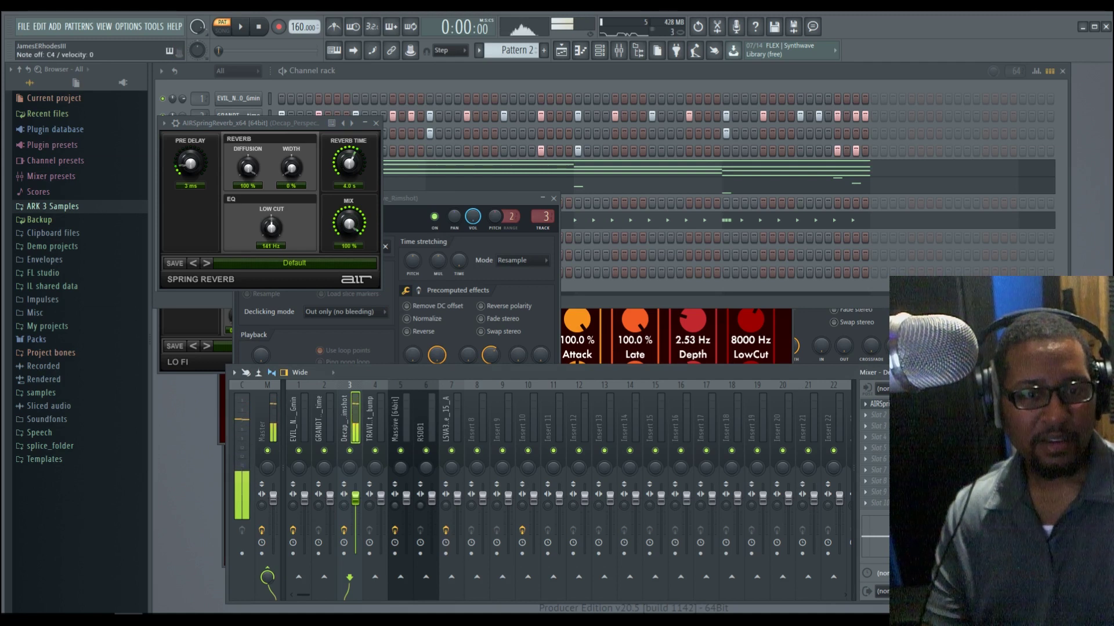
key("space")
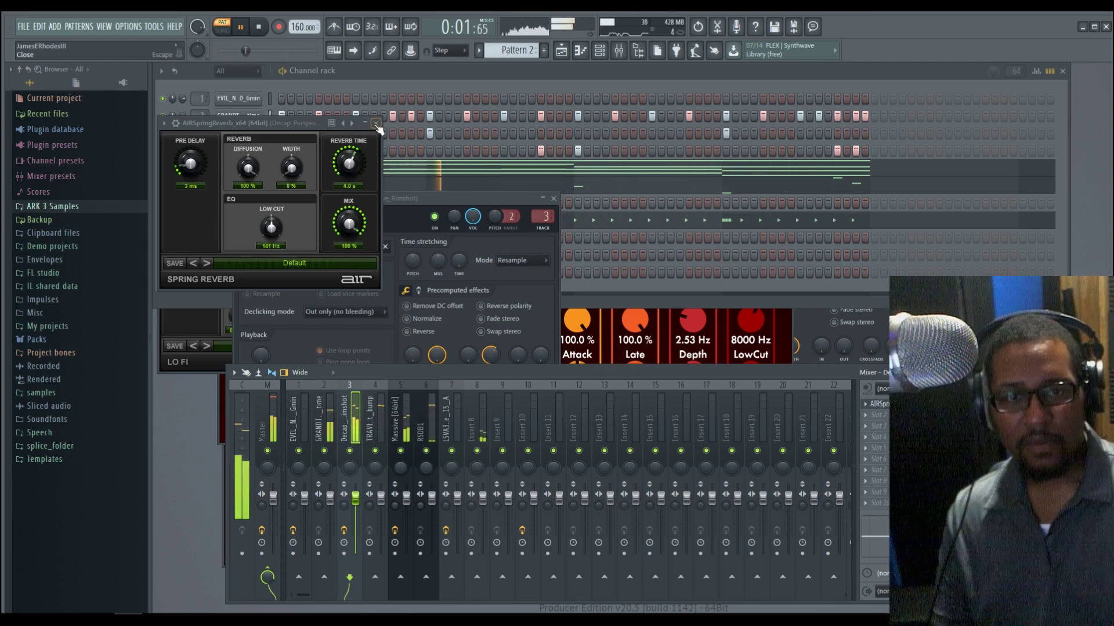
left_click_drag(289, 127, 424, 350)
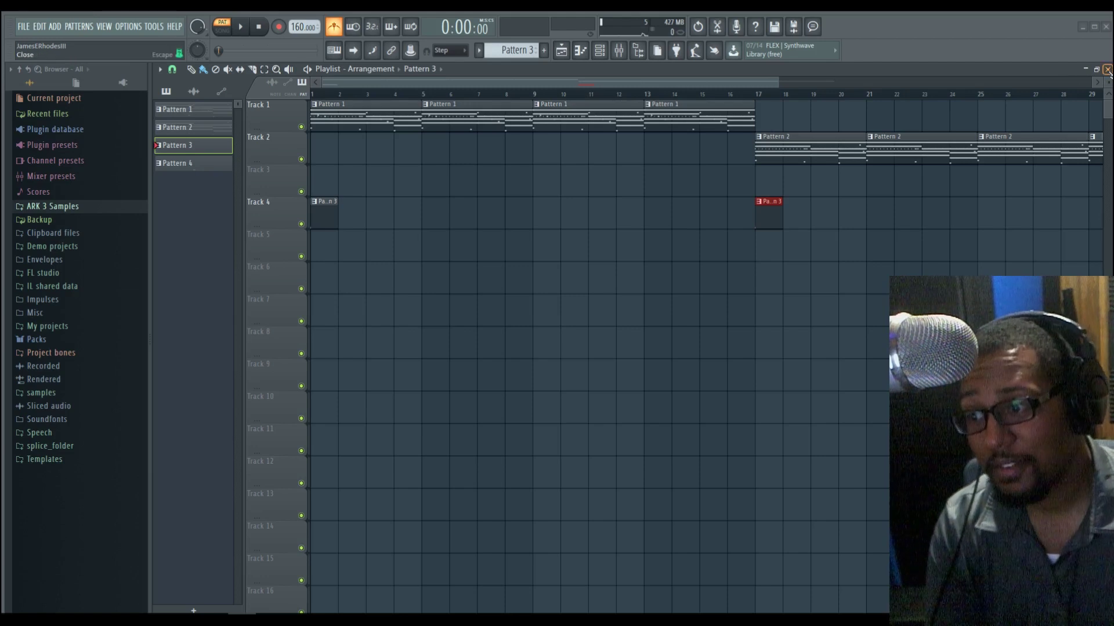
- Close the playlist, return to Pattern 1, and solo the one-shot piano channel to hear it with its mixer effects
left_click(1108, 69)
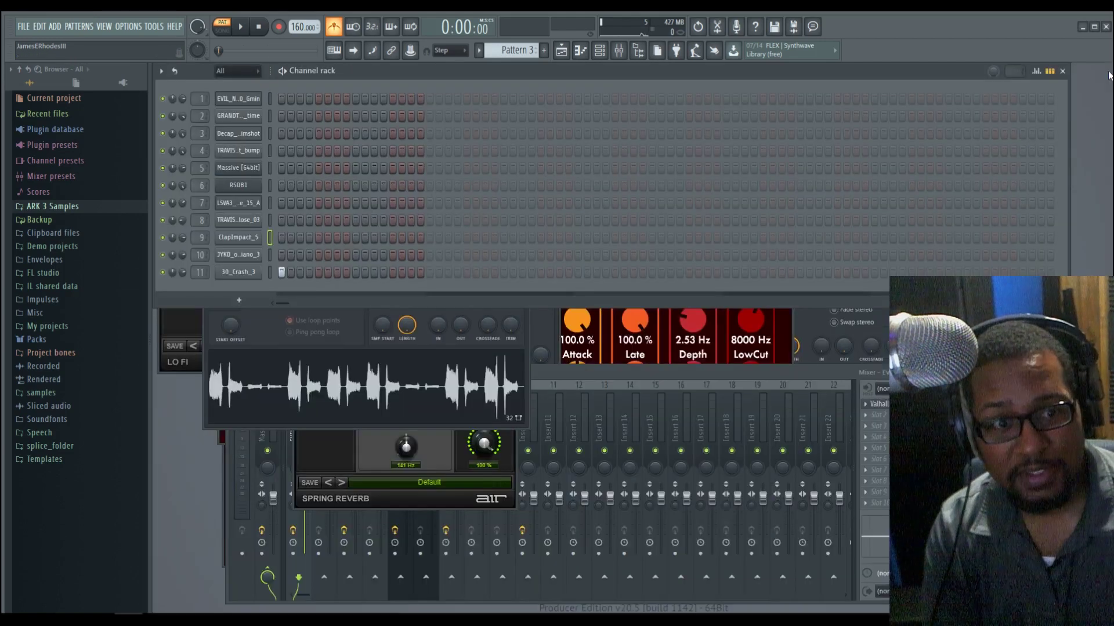
scroll(502, 51, "up", 2)
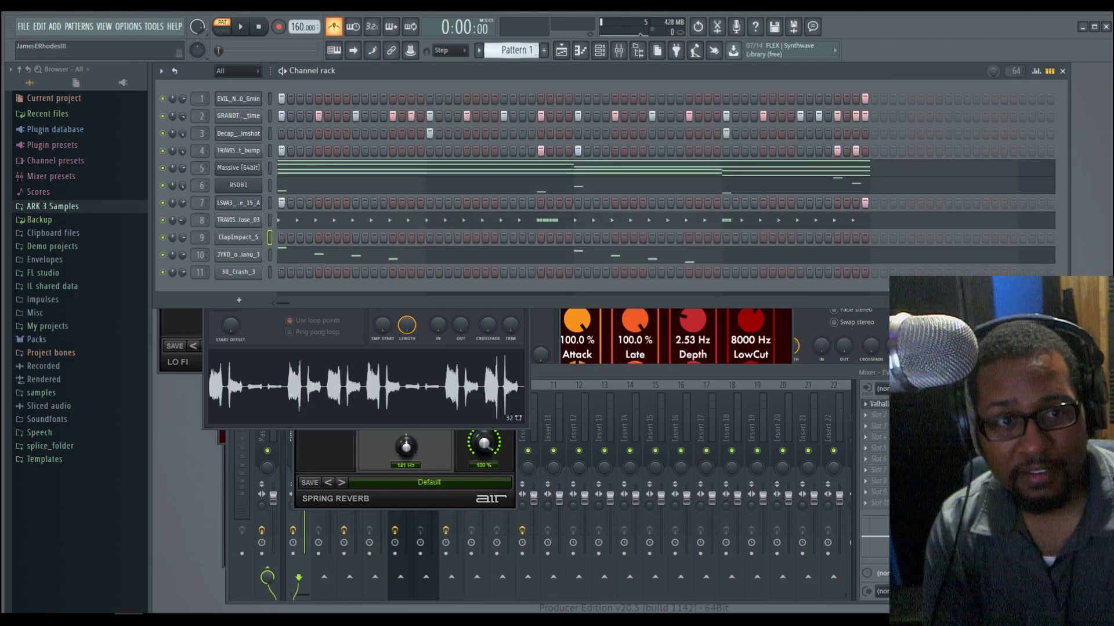
right_click(164, 255)
left_click(185, 265)
left_click(242, 27)
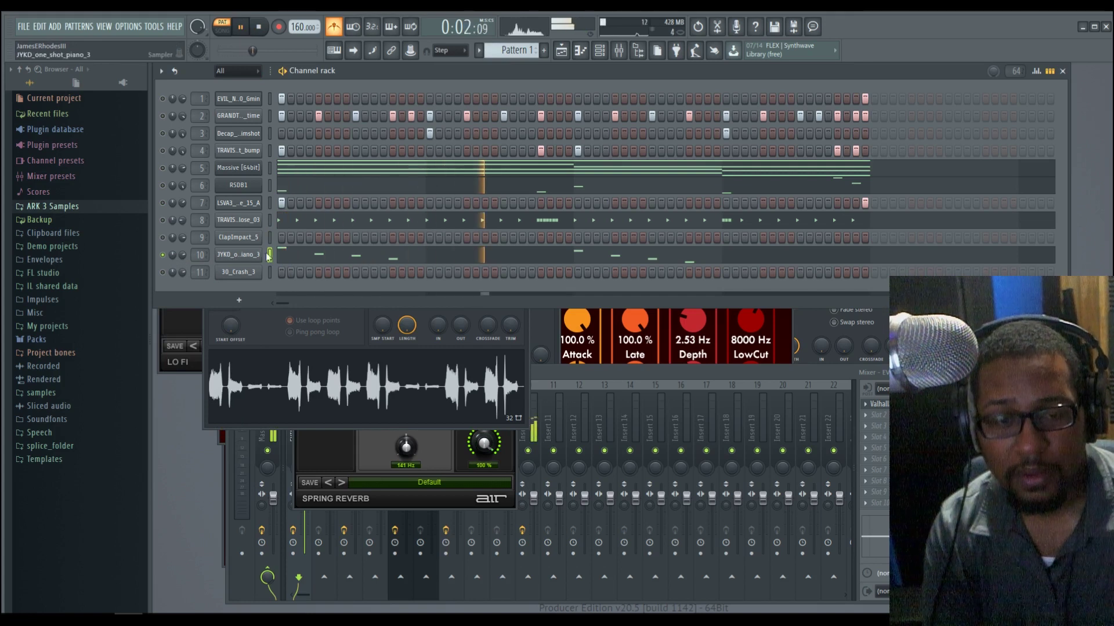
left_click(535, 420)
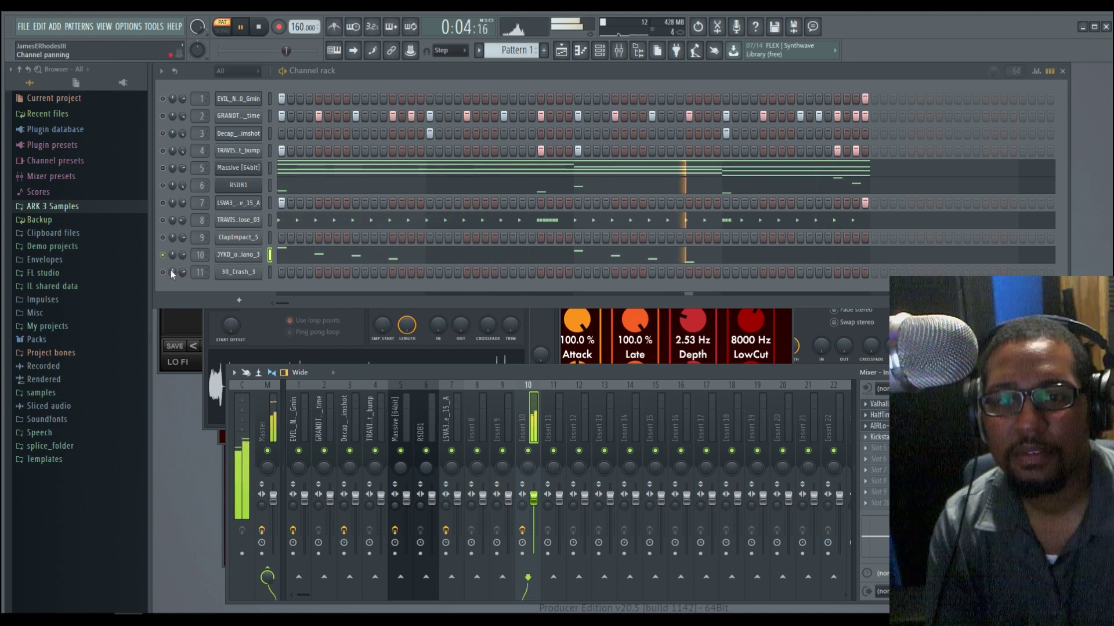
- Unsolo the one-shot piano and listen to the full Pattern 1 before stopping playback
right_click(163, 255)
left_click(190, 260)
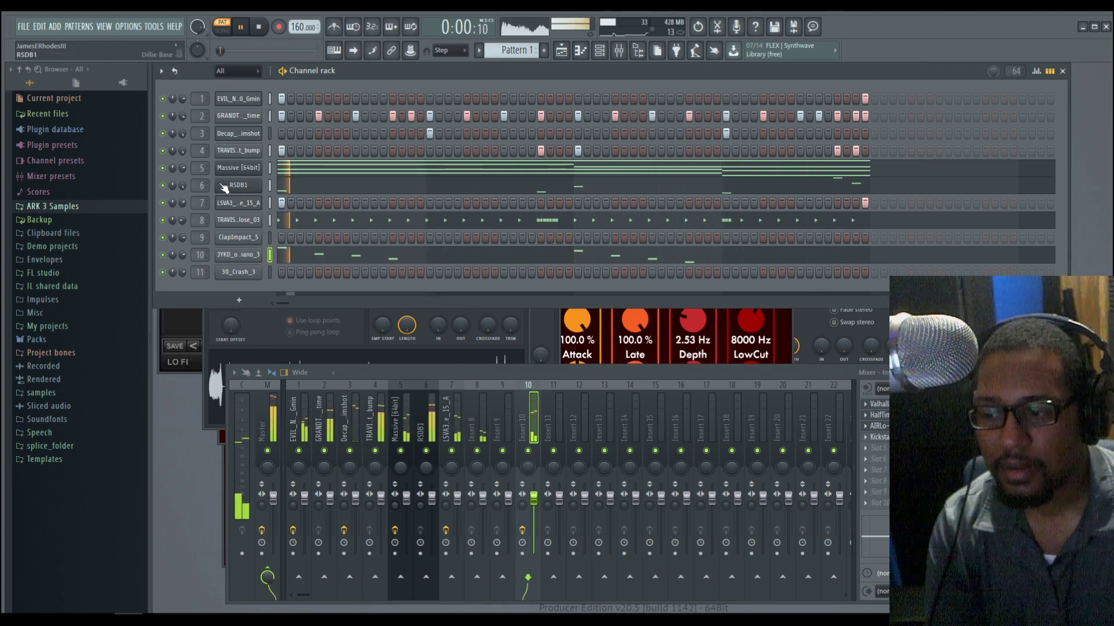
left_click(261, 30)
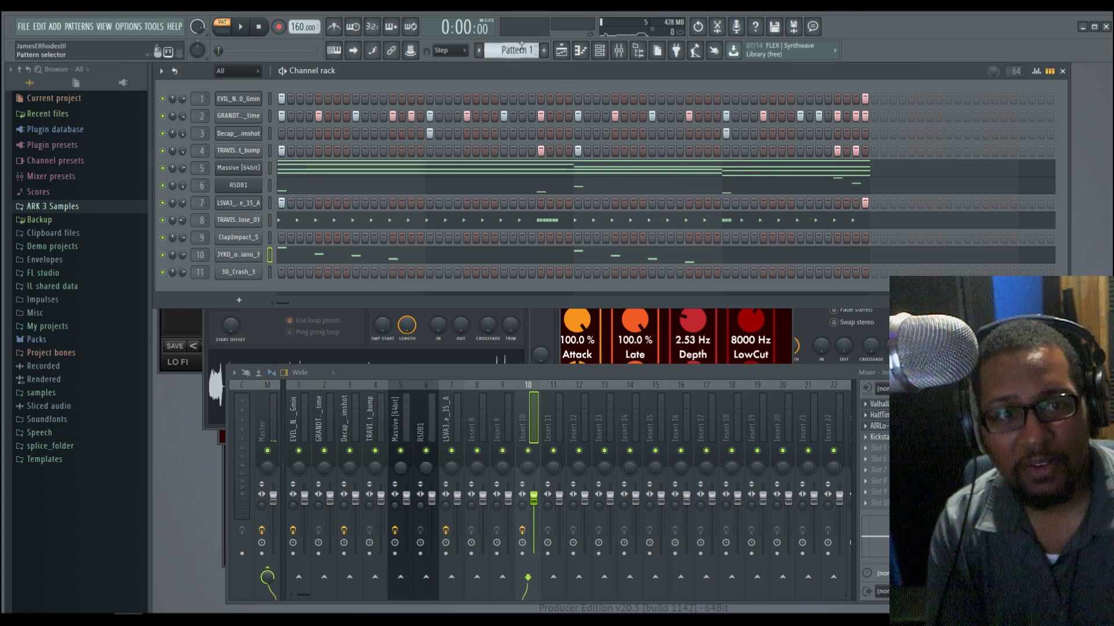
- Switch to Pattern 2 and play it back on its own
scroll(513, 49, "down", 1)
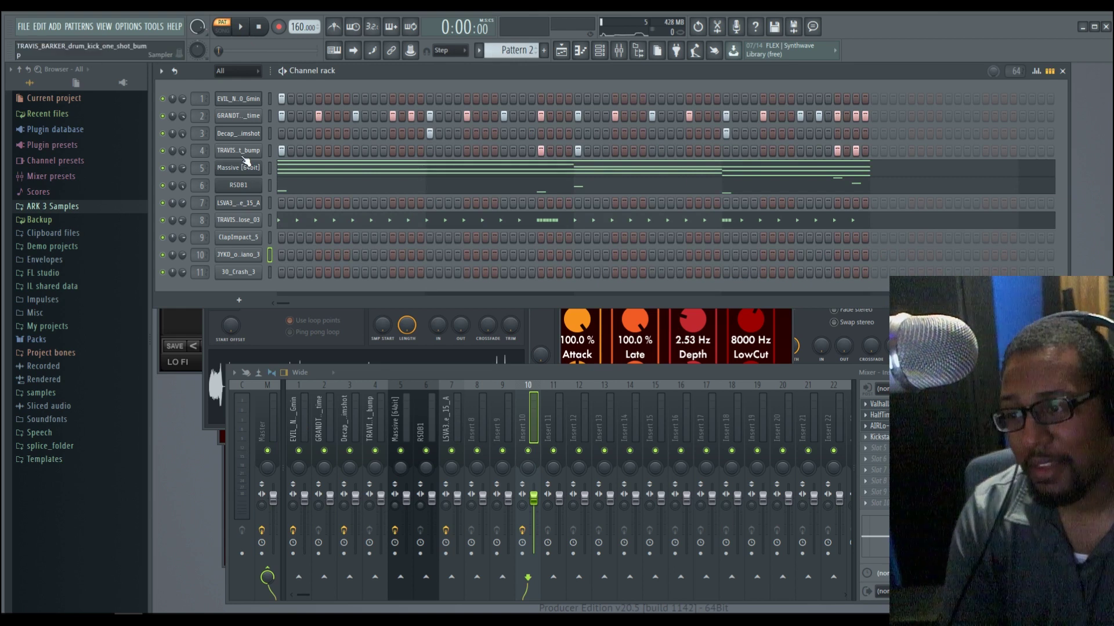
left_click(246, 32)
left_click(266, 33)
- Switch to song mode, play the whole arrangement in the playlist, and return to the channel rack during playback
key("l")
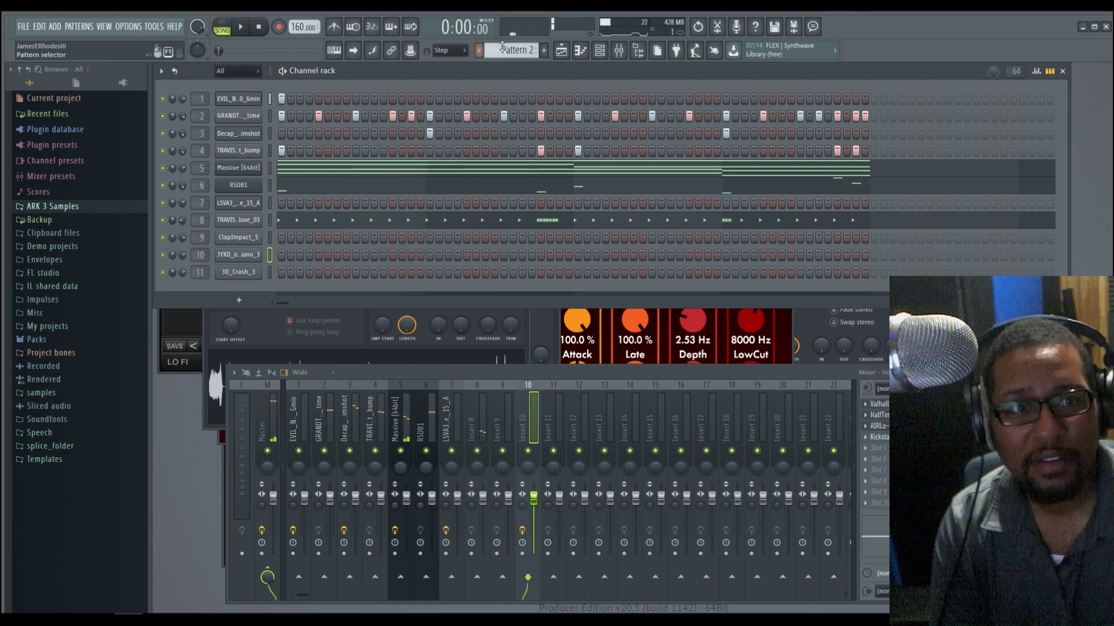
left_click(568, 51)
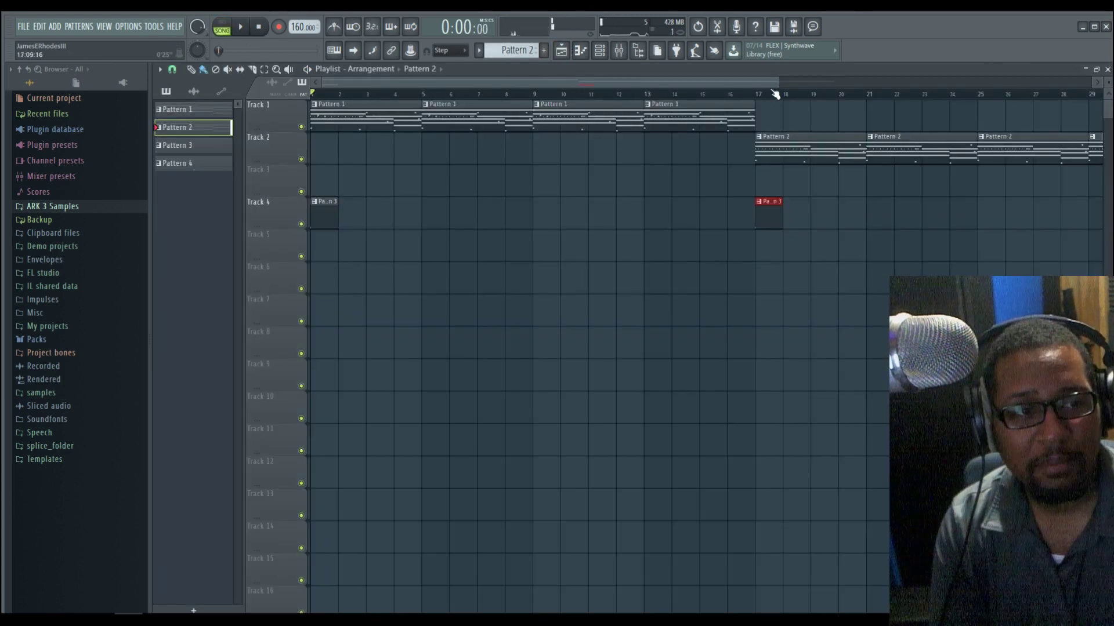
left_click_drag(778, 85, 916, 85)
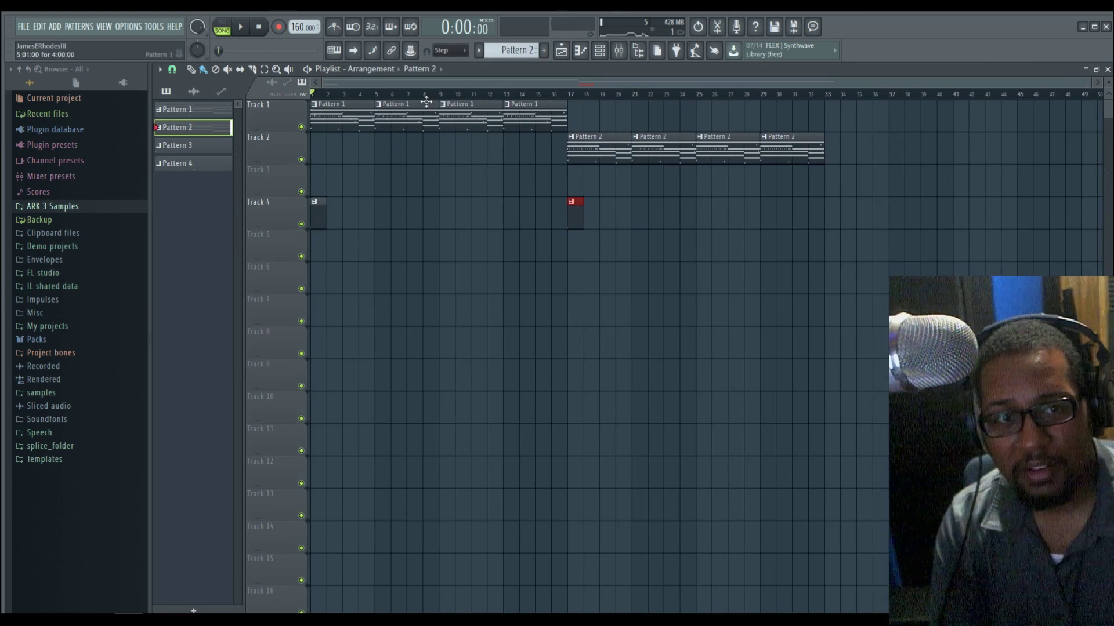
left_click(242, 29)
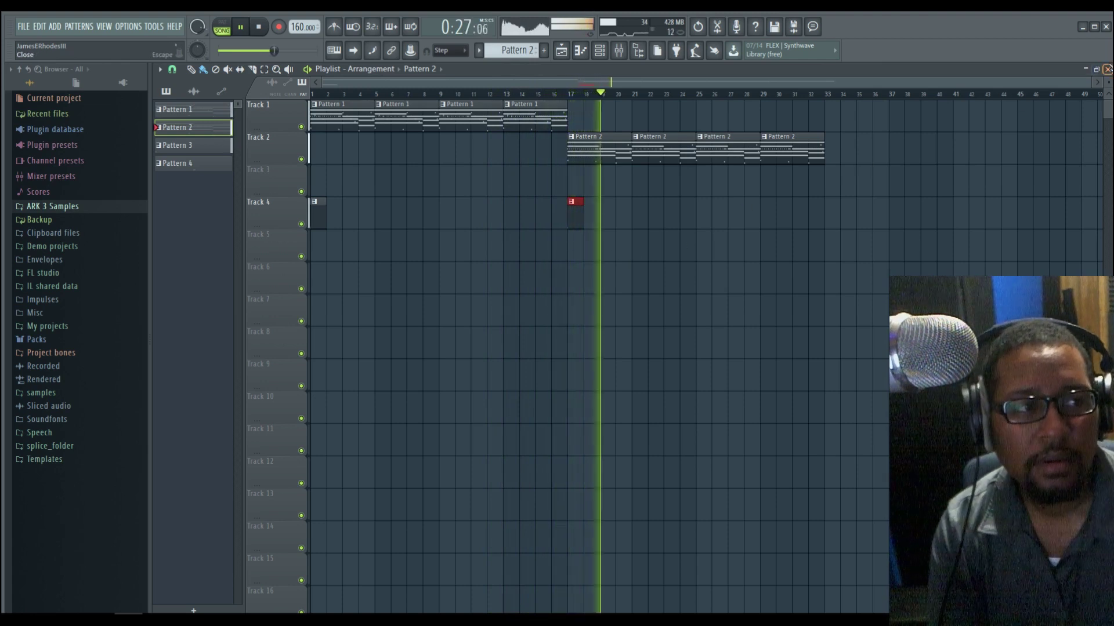
left_click(1085, 69)
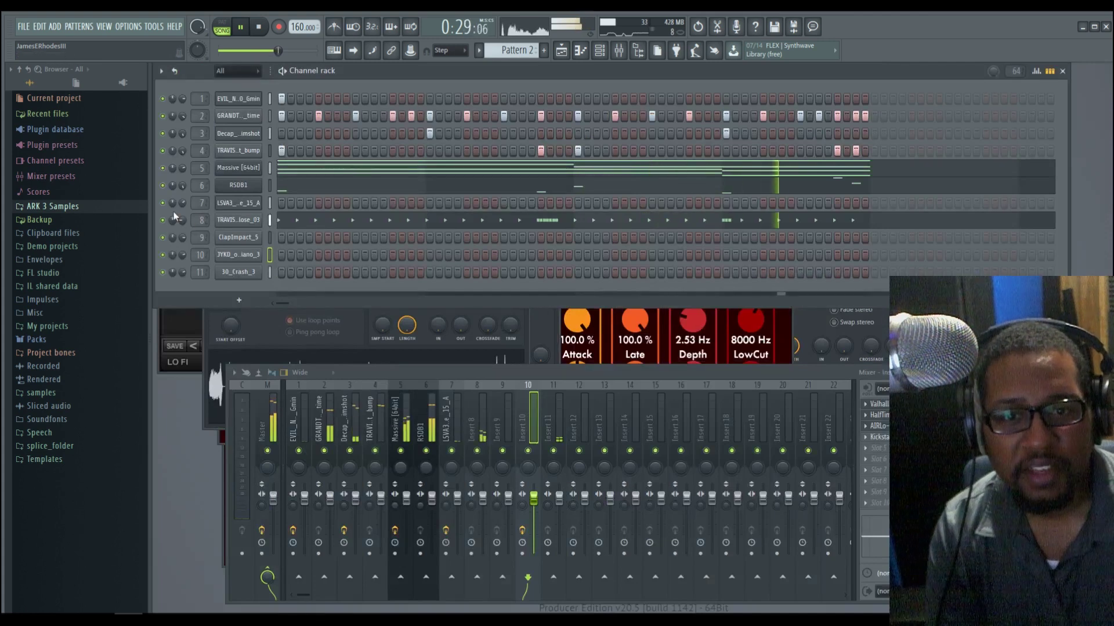
scroll(182, 220, "up", 3)
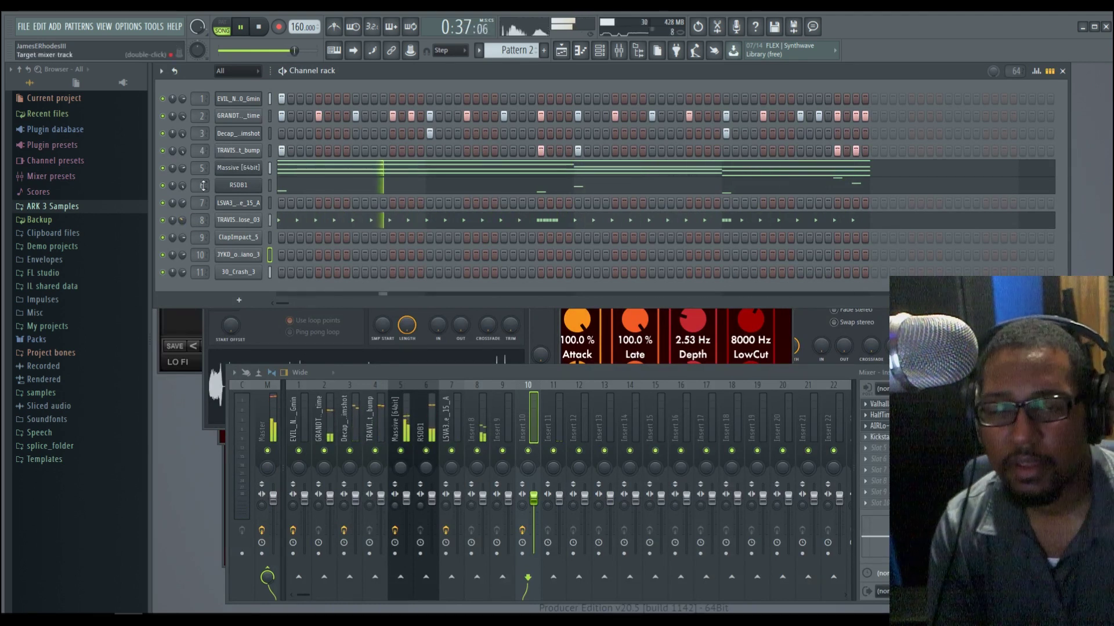
- Stop playback and, in Pattern 4, move the ClapImpact_5 hit from step 9 to step 17
left_click(261, 30)
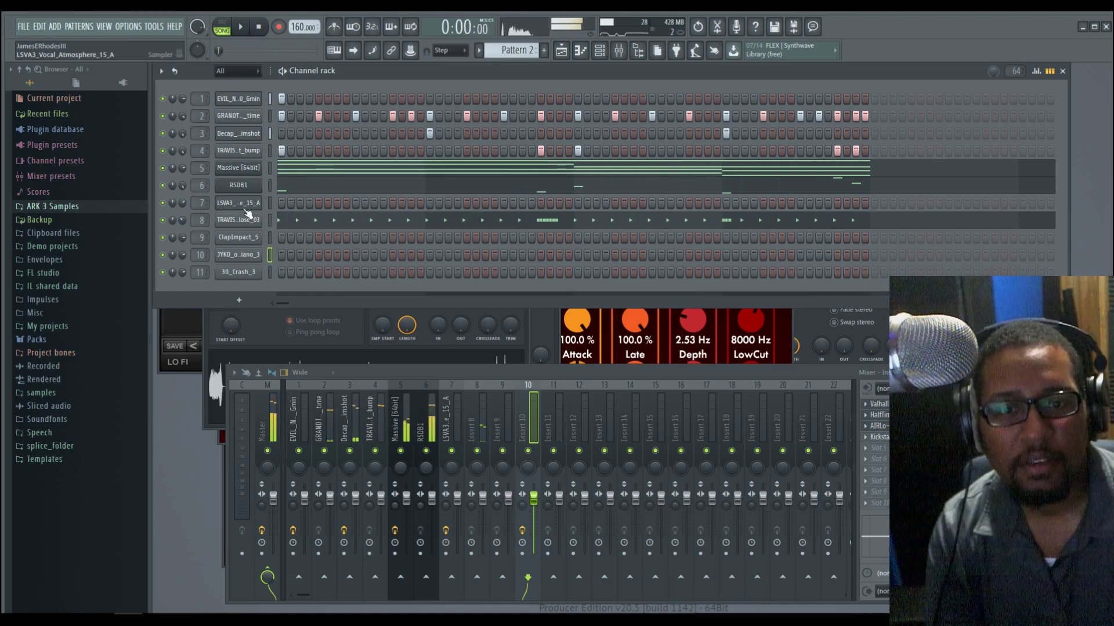
scroll(514, 50, "down", 2)
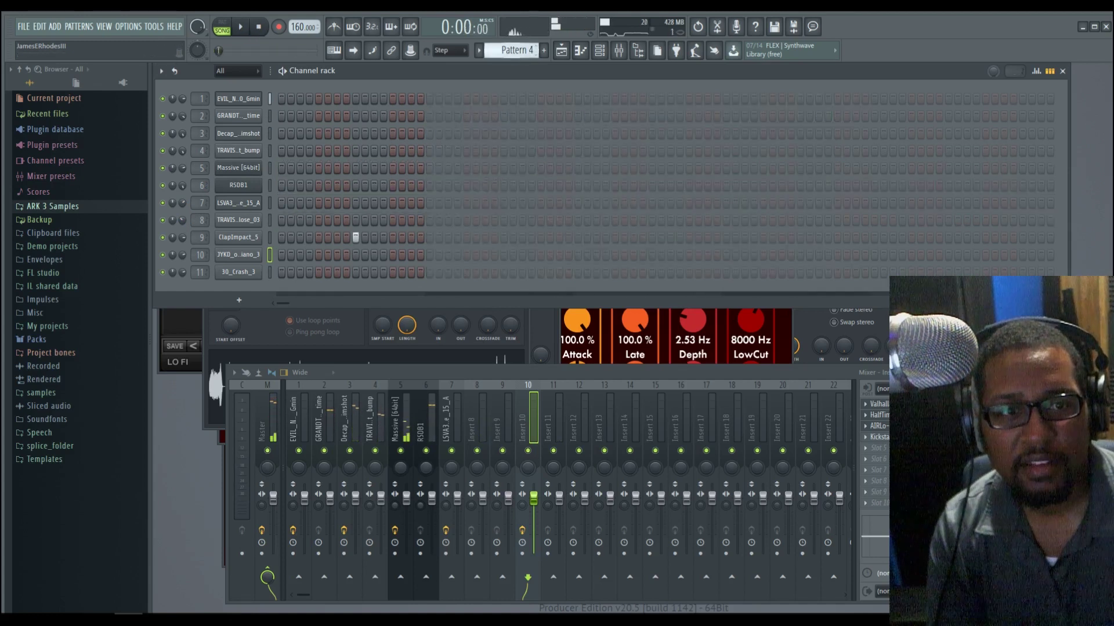
left_click(251, 238)
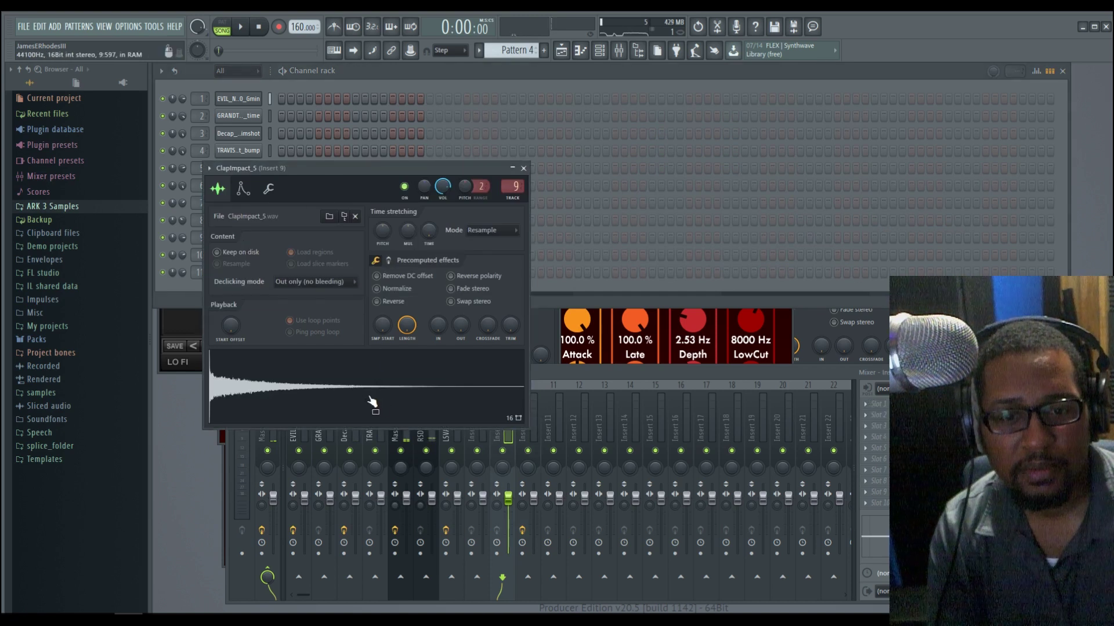
left_click(524, 168)
left_click(430, 238)
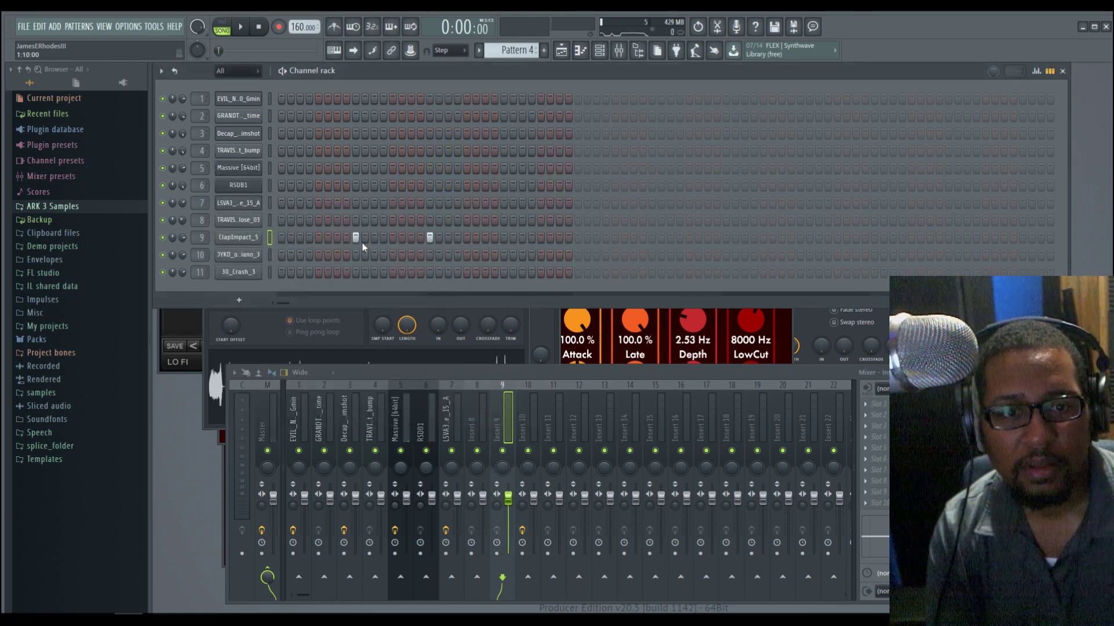
- Place a Pattern 4 clip on Track 5 in the playlist at bar 31, over the end of the Pattern 2 section
left_click(560, 51)
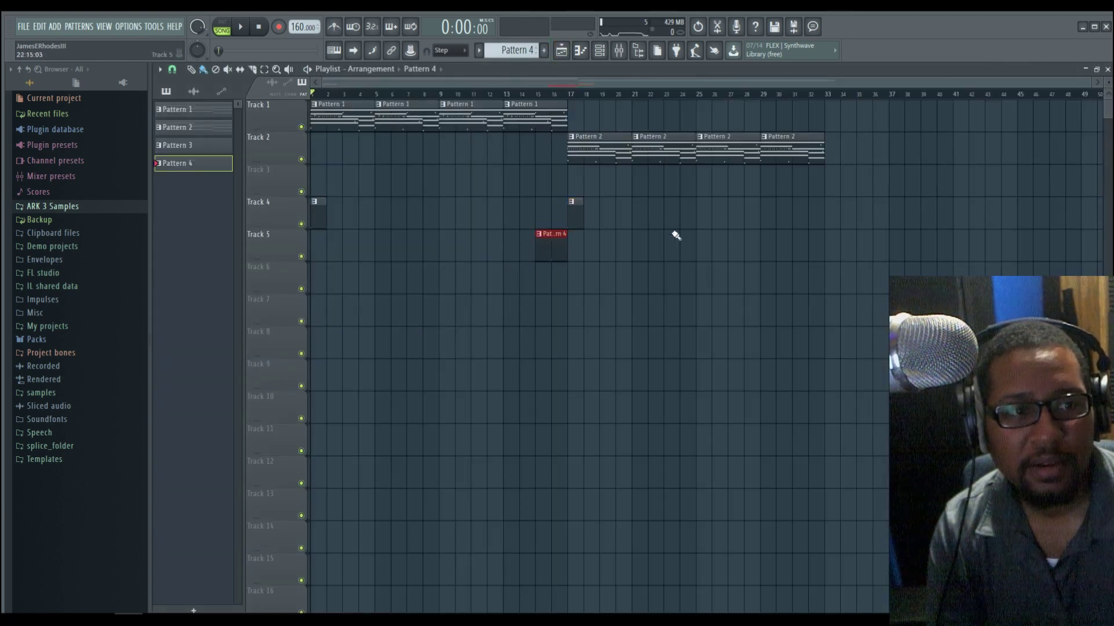
left_click(790, 245)
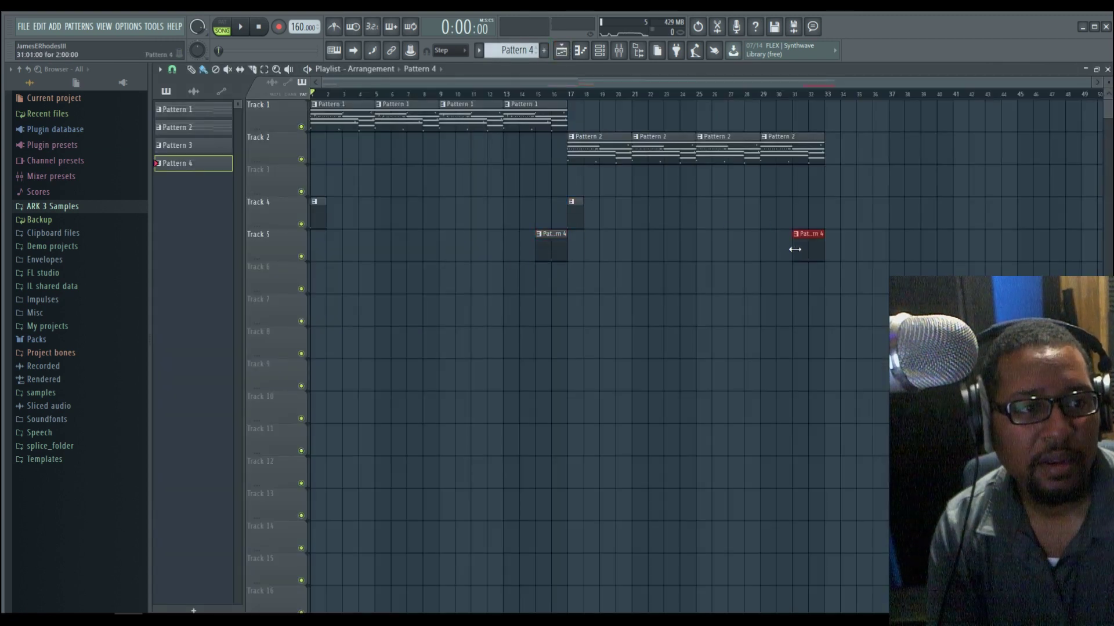
- Play the arrangement from bar 15 twice to check the clap impact at the section change, and stop playback
left_click(537, 94)
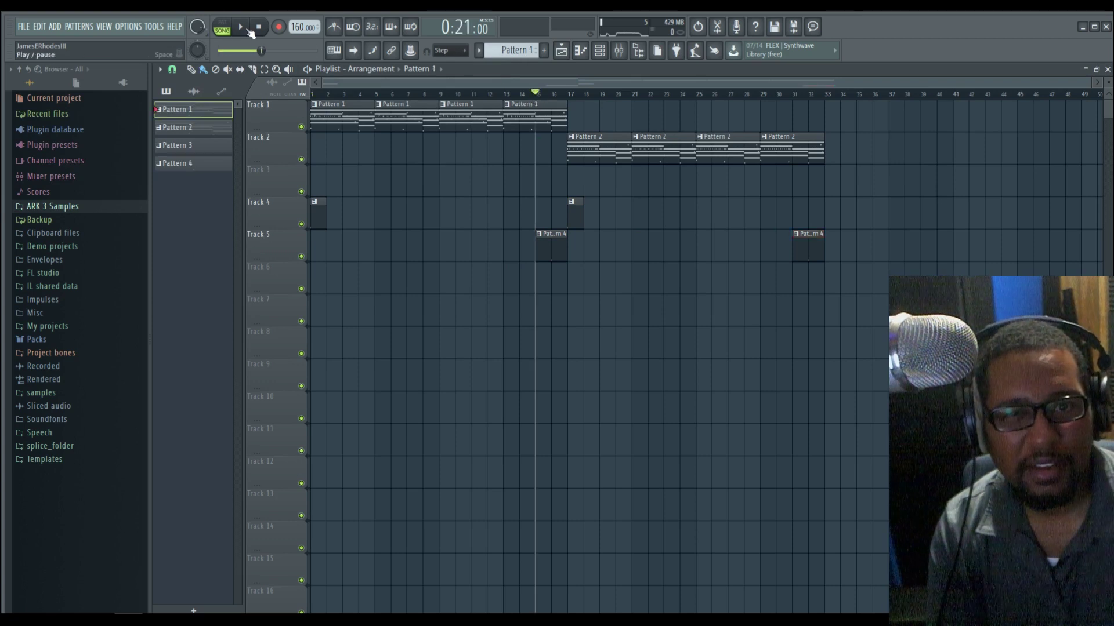
left_click(241, 28)
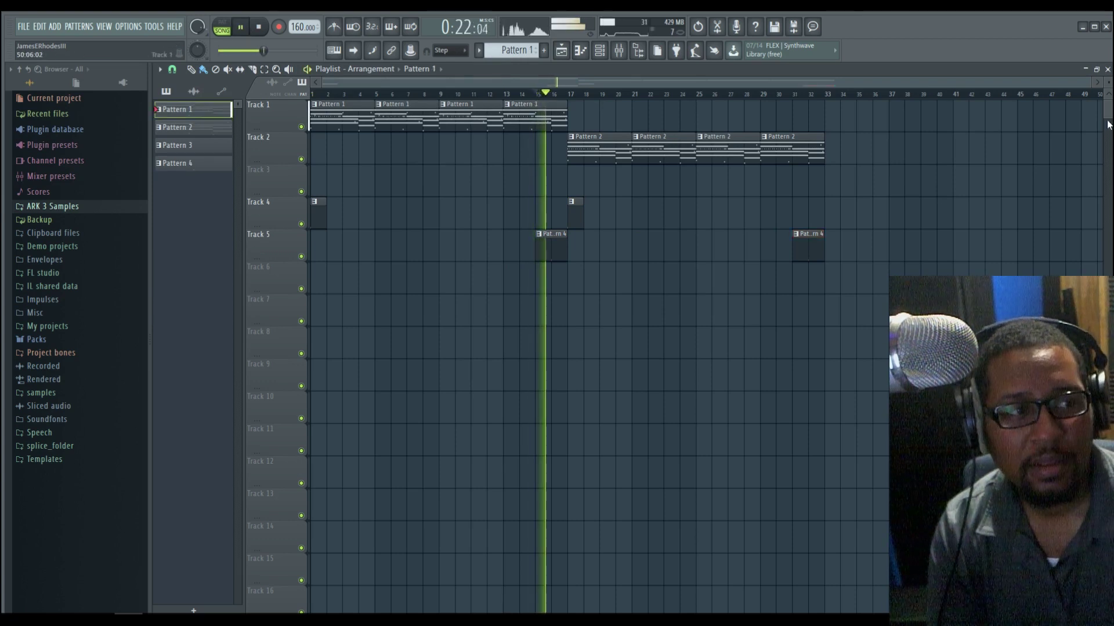
left_click(1106, 70)
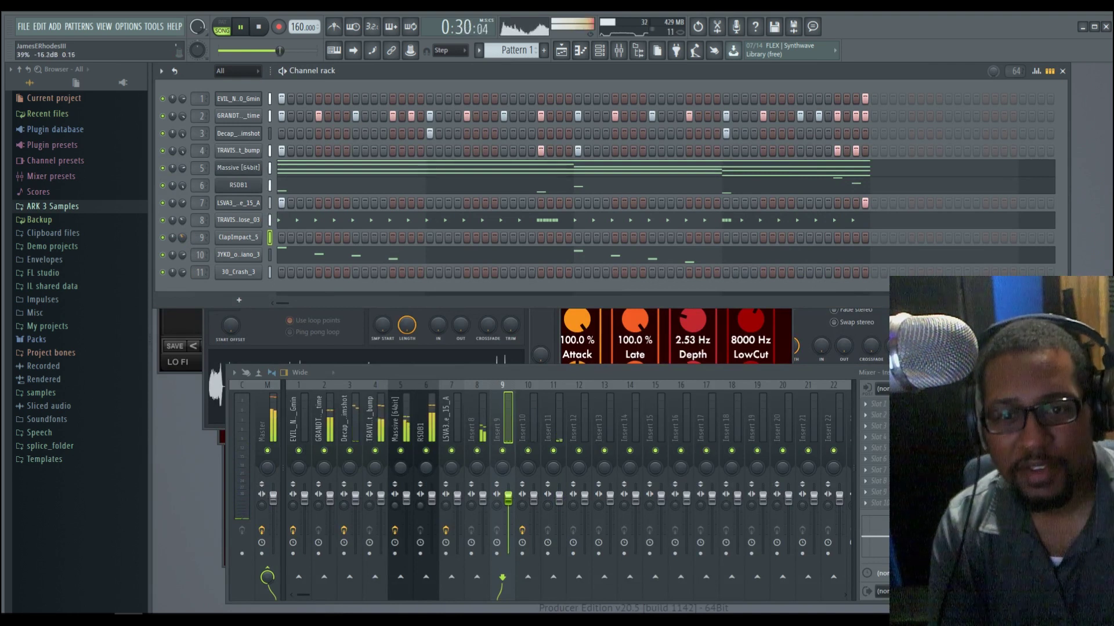
left_click(560, 52)
left_click(537, 94)
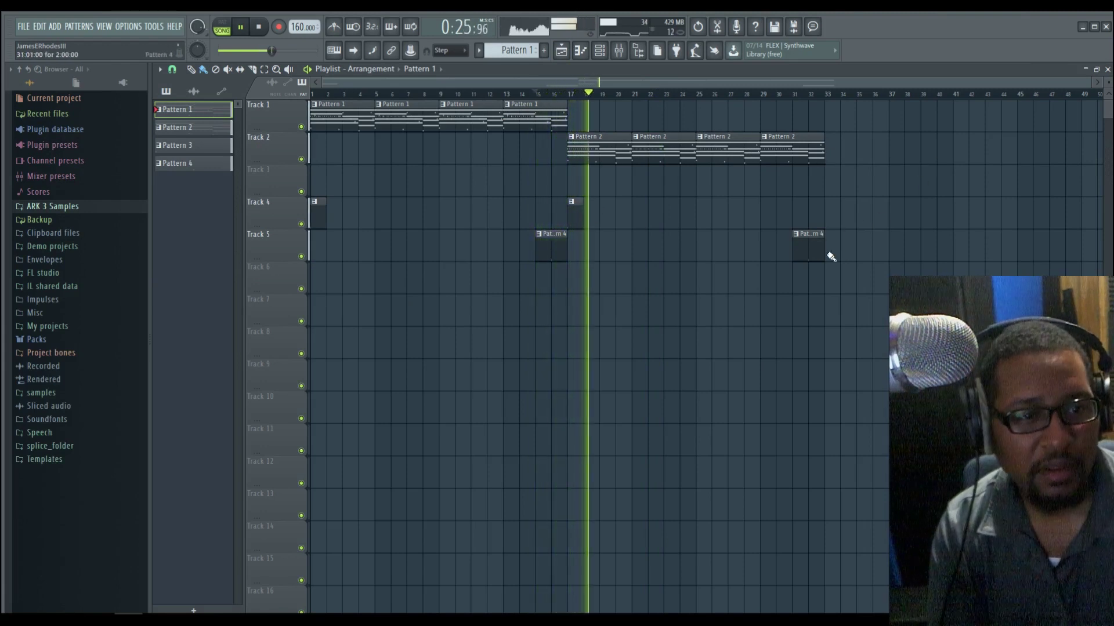
left_click(261, 29)
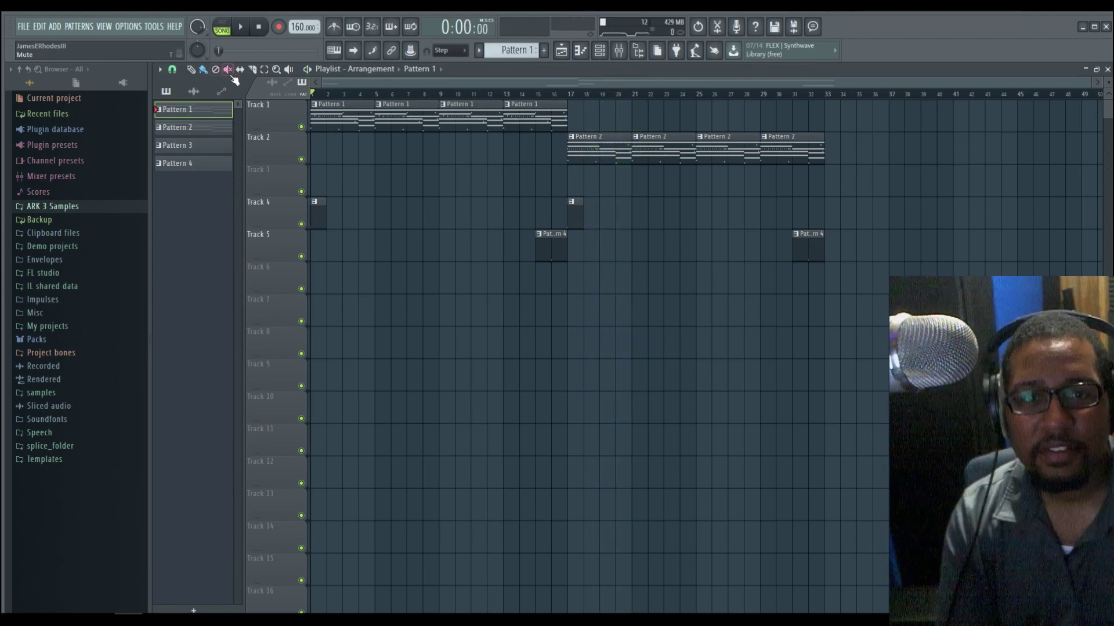
- Select every clip in the playlist, duplicate the whole arrangement to bar 33, and close the playlist
left_click_drag(826, 326, 307, 100)
key("ctrl+b")
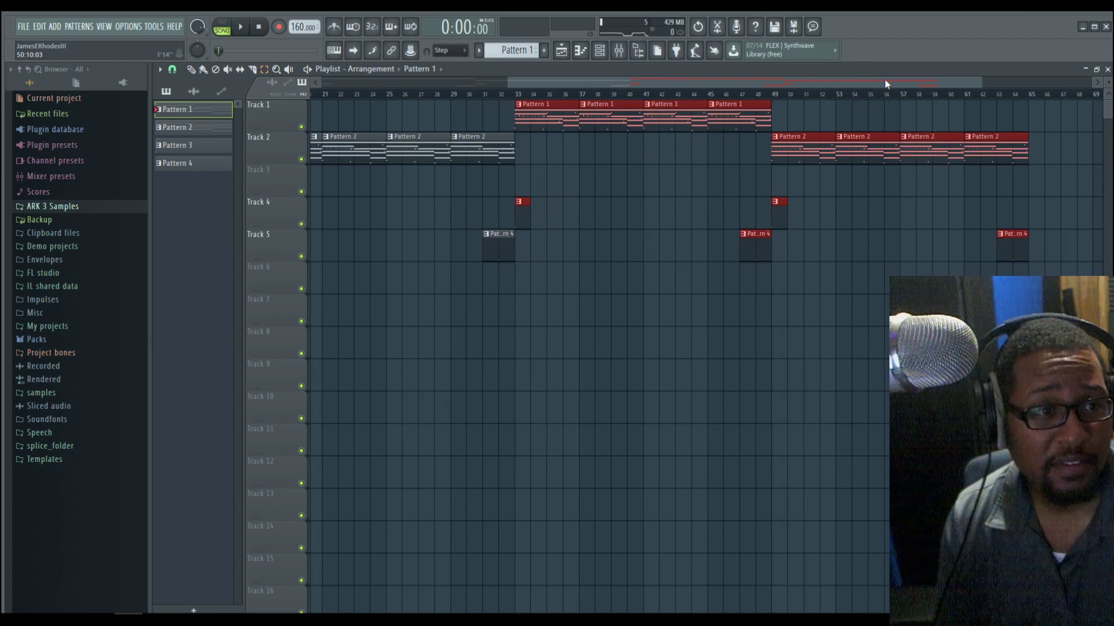
left_click_drag(885, 79, 691, 82)
left_click_drag(793, 86, 866, 82)
left_click(1107, 69)
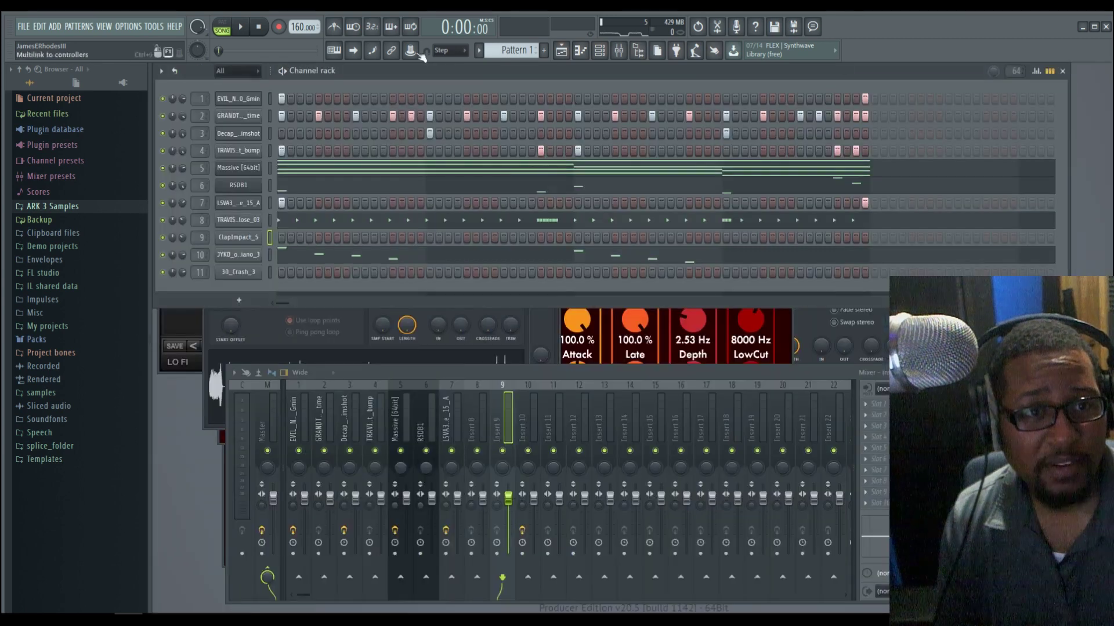
- Clone Pattern 1 into a new Pattern 2 and flip through the pattern list to check the renumbered patterns
left_click(539, 50)
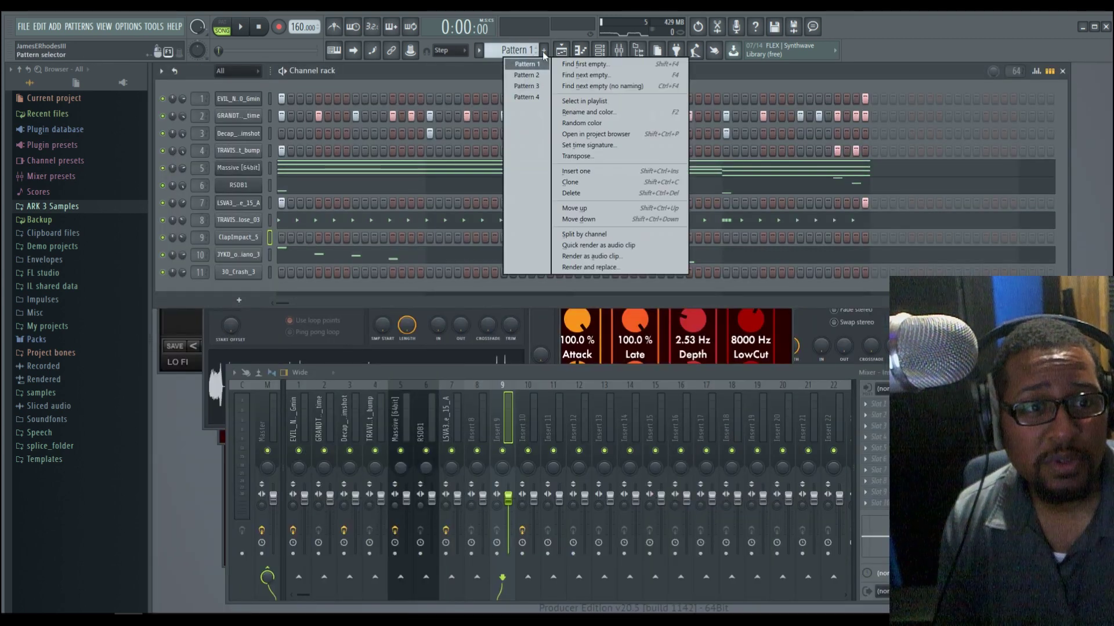
left_click(570, 182)
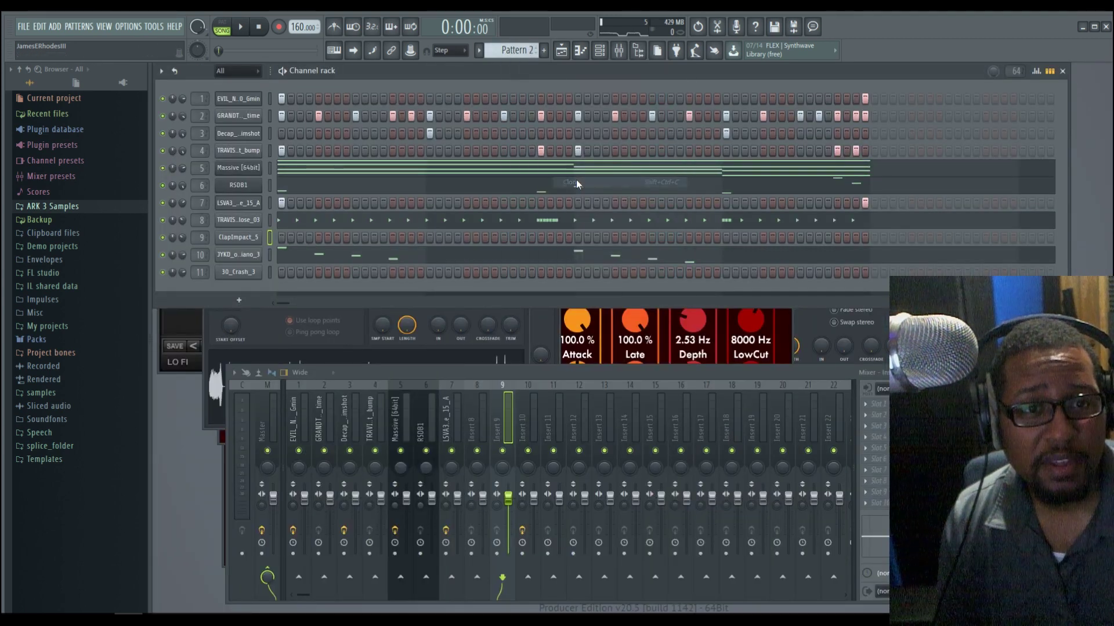
scroll(534, 58, "down", 1)
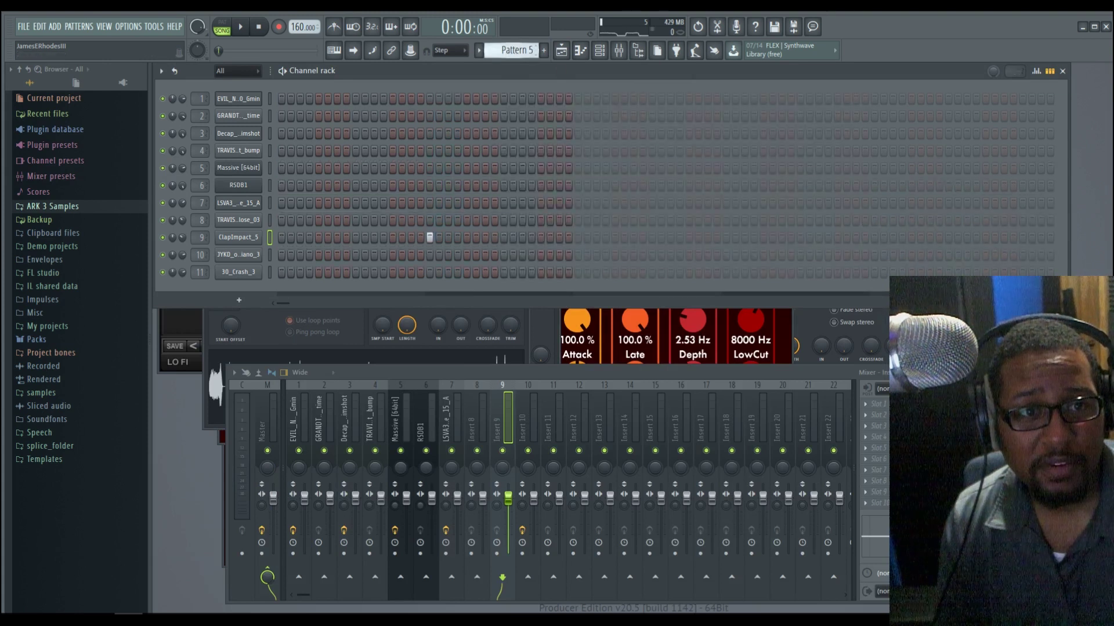
scroll(513, 50, "up", 2)
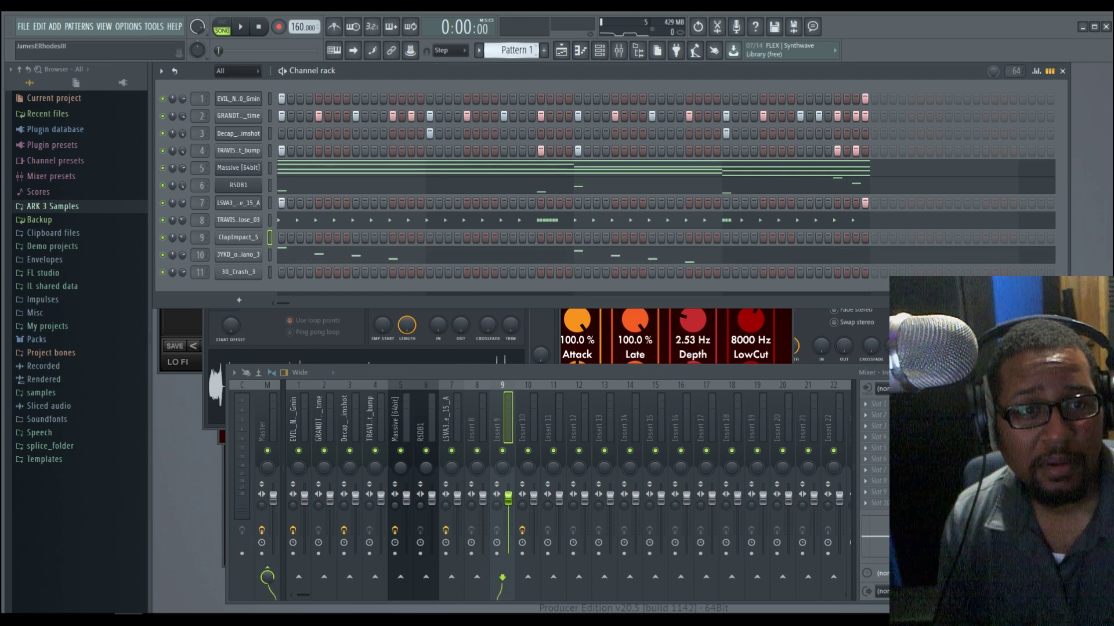
scroll(514, 50, "down", 1)
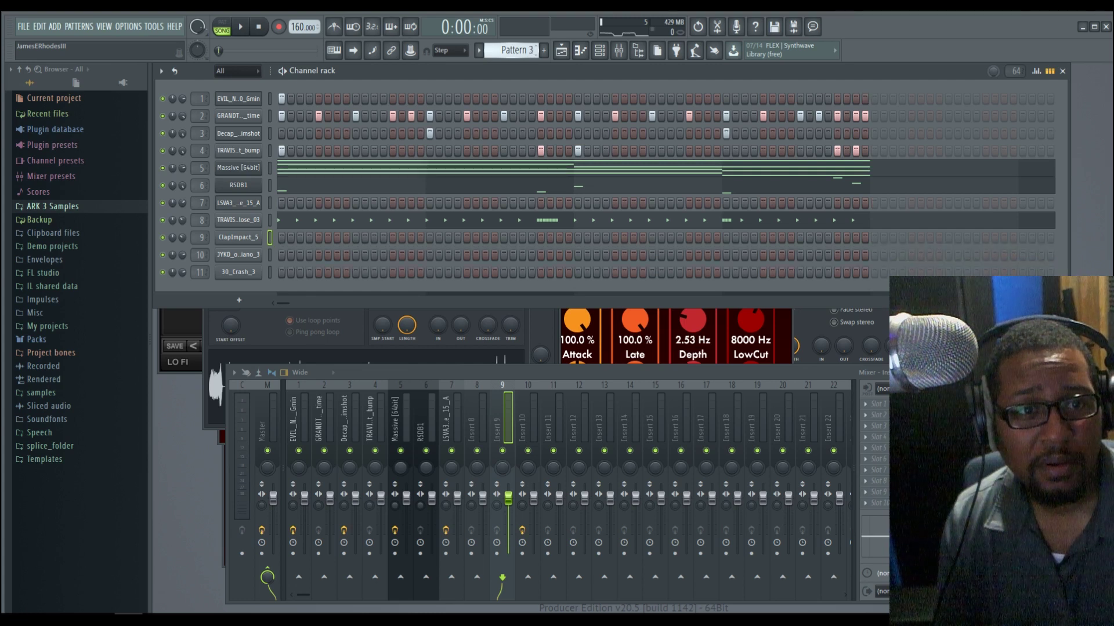
scroll(513, 50, "down", 1)
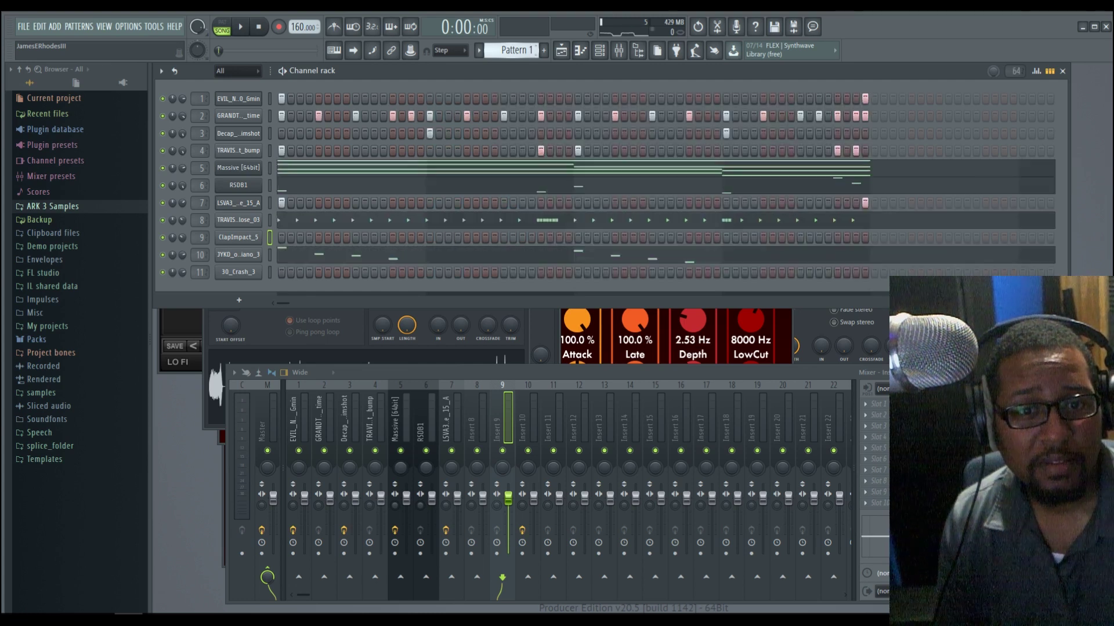
scroll(514, 50, "down", 1)
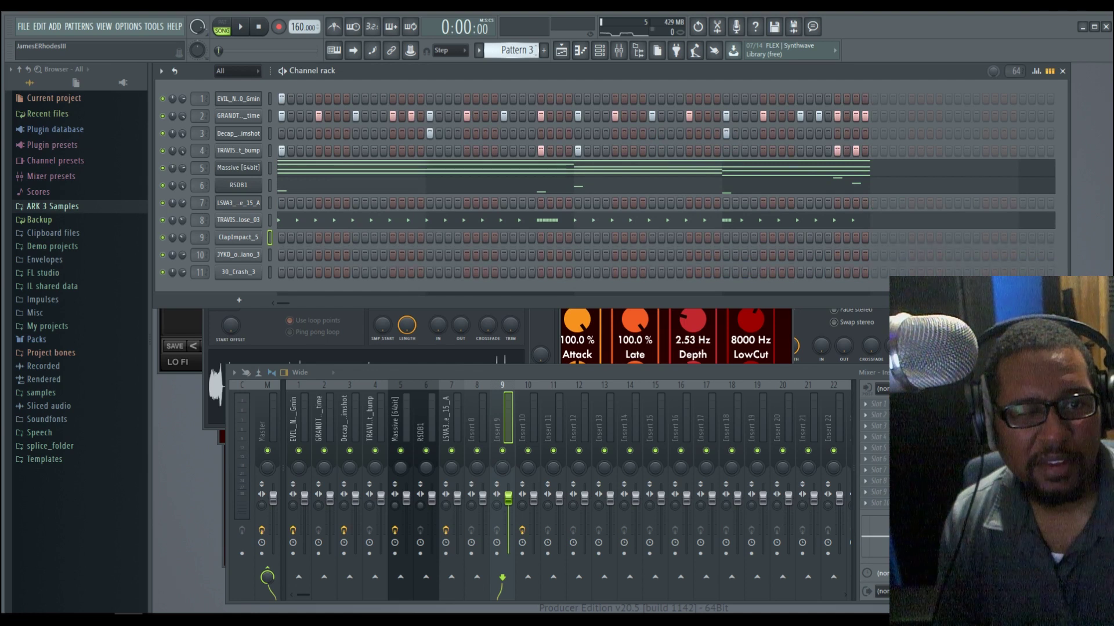
scroll(514, 50, "down", 1)
- Shift the whole playlist arrangement four bars later to start at bar 5, and place Pattern 2 on Track 7 at bar 1 as an intro
left_click(561, 51)
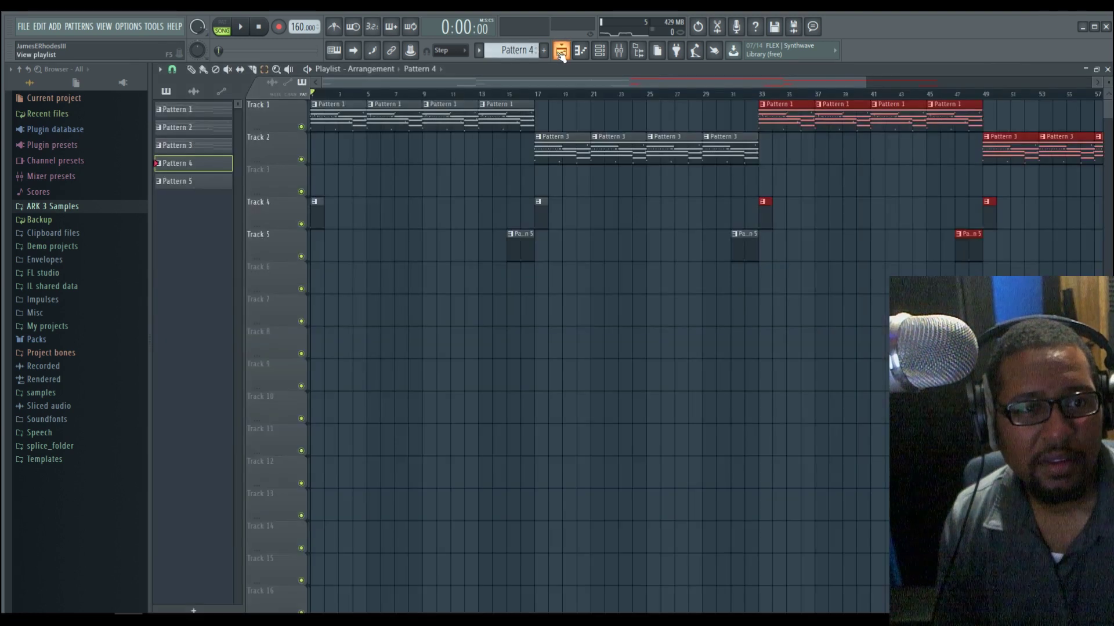
left_click_drag(201, 129, 312, 303)
key("ctrl+a")
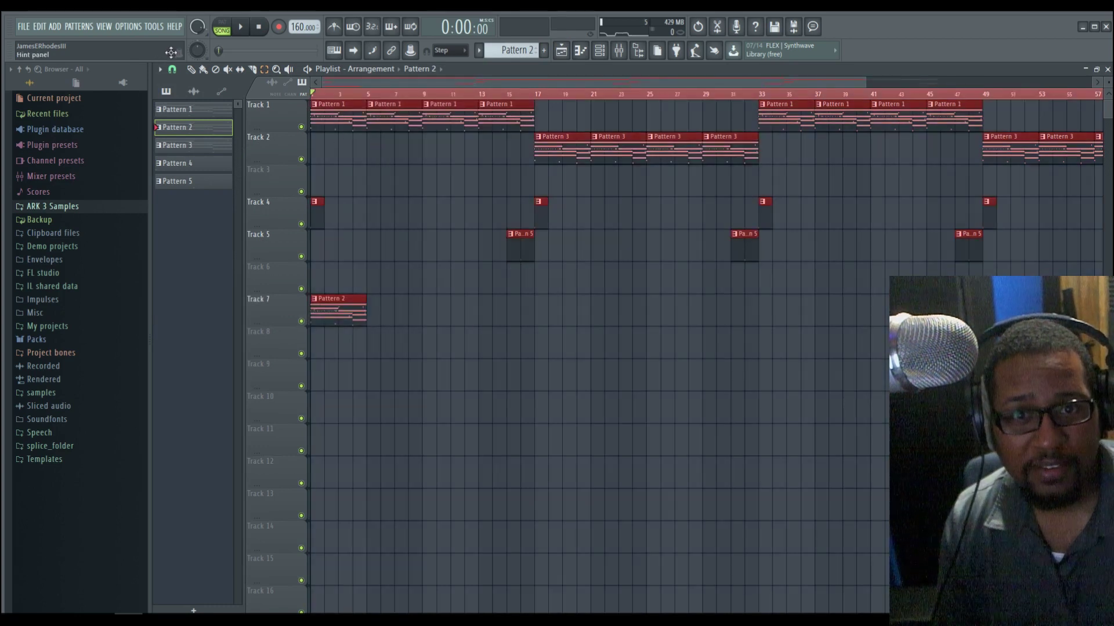
left_click_drag(356, 122, 416, 128)
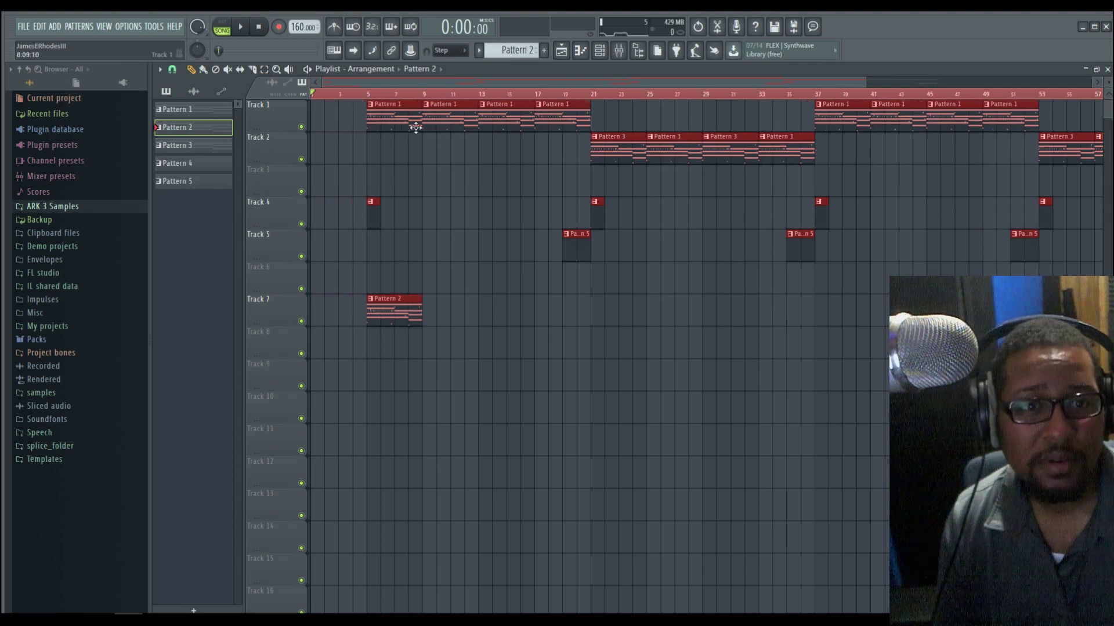
right_click(386, 322)
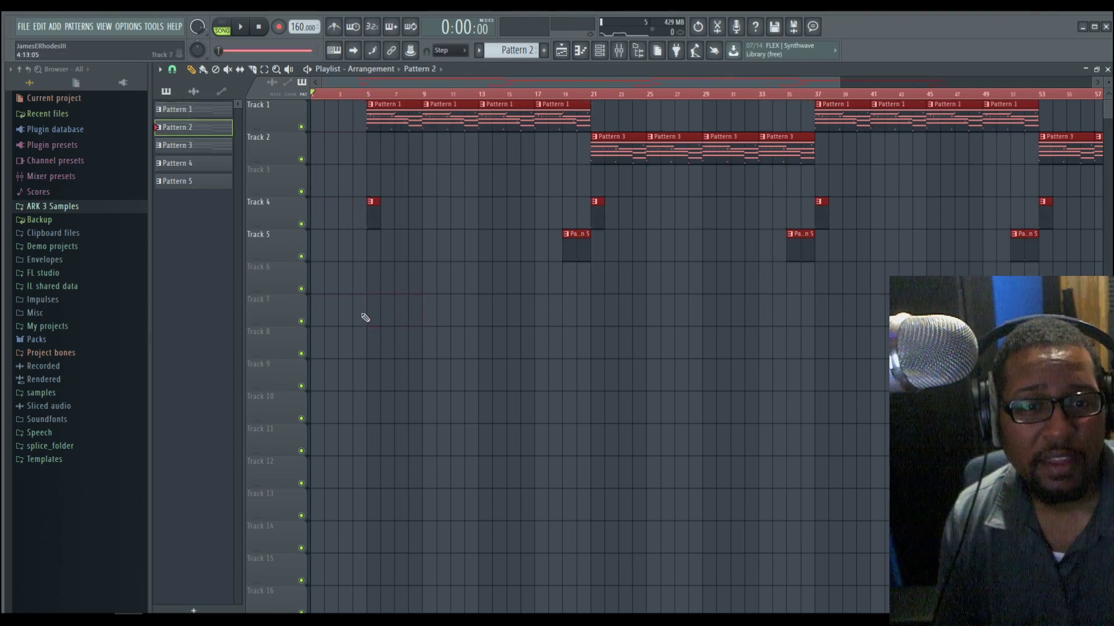
left_click(316, 318)
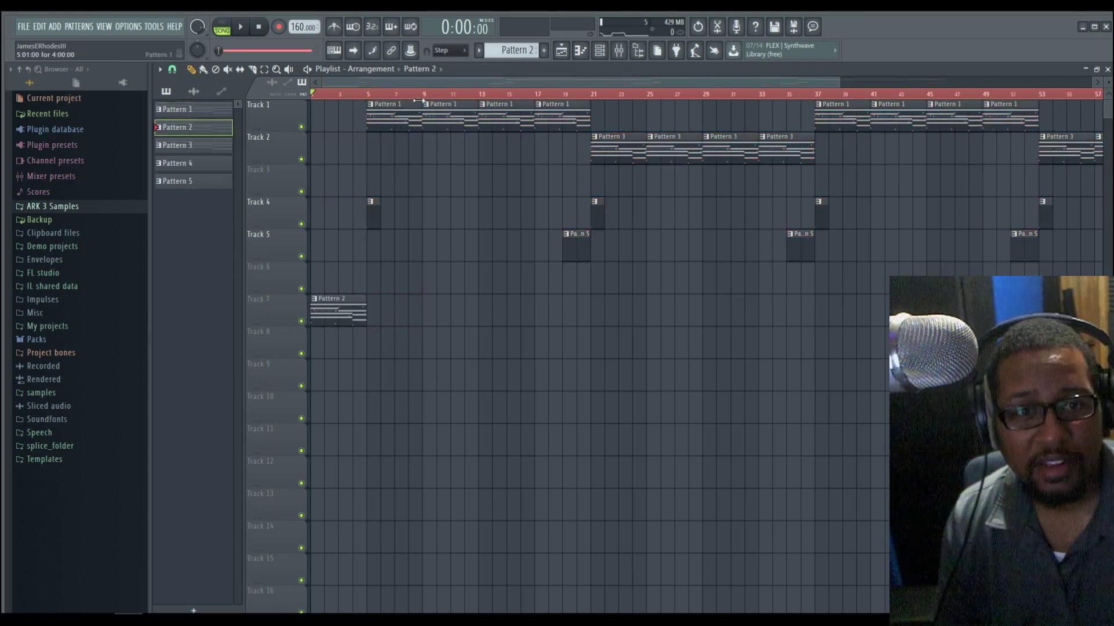
- Place another Pattern 2 clip on Track 7 at bar 69 as an outro, and close the playlist
left_click_drag(439, 86, 701, 81)
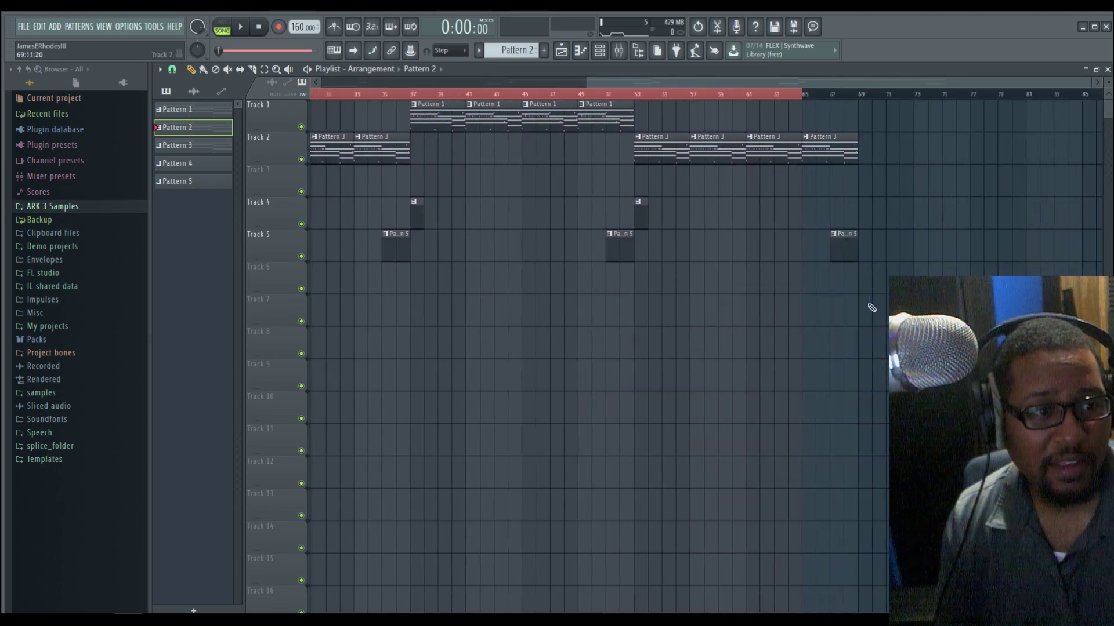
left_click(859, 311)
left_click(1107, 69)
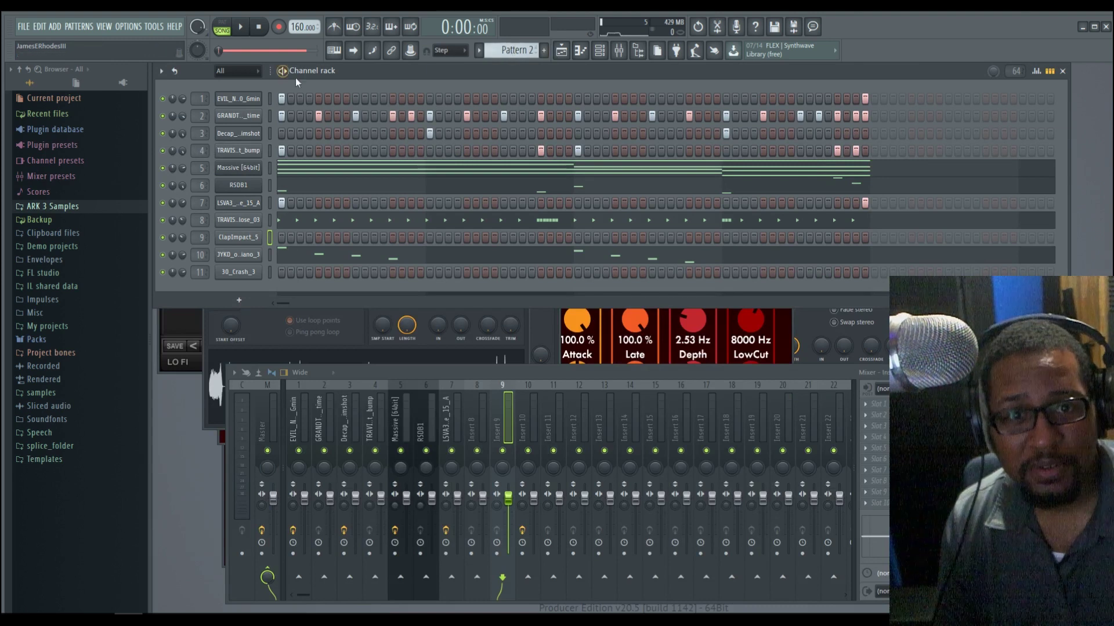
- Play Pattern 2 on its own while muting channels 1 to 4, 6, 7 and 10, and stop playback
key("space")
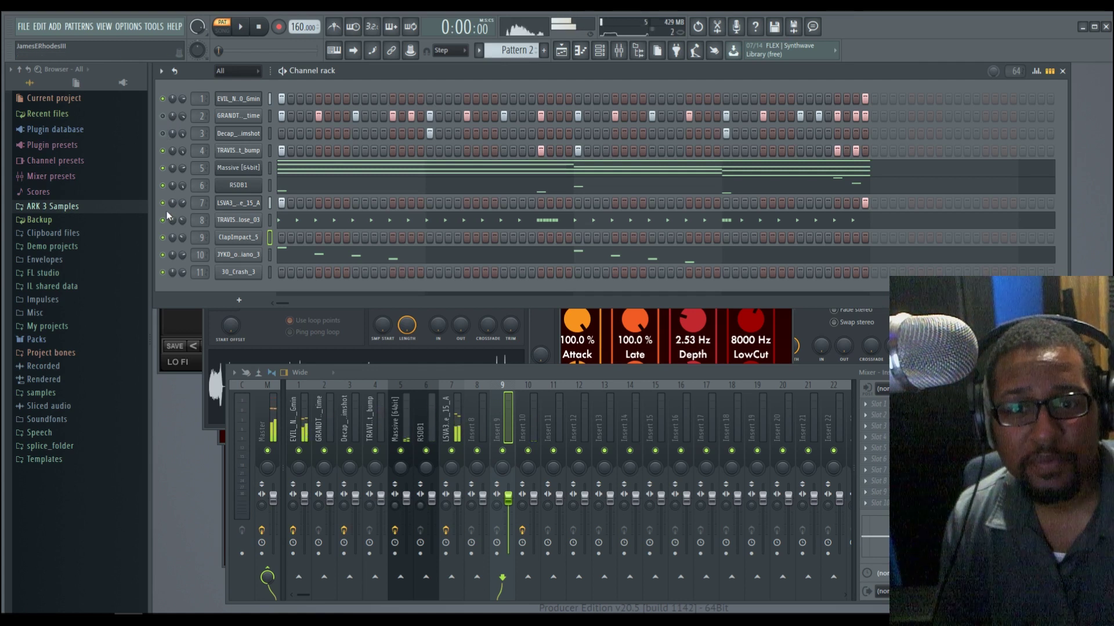
key("space")
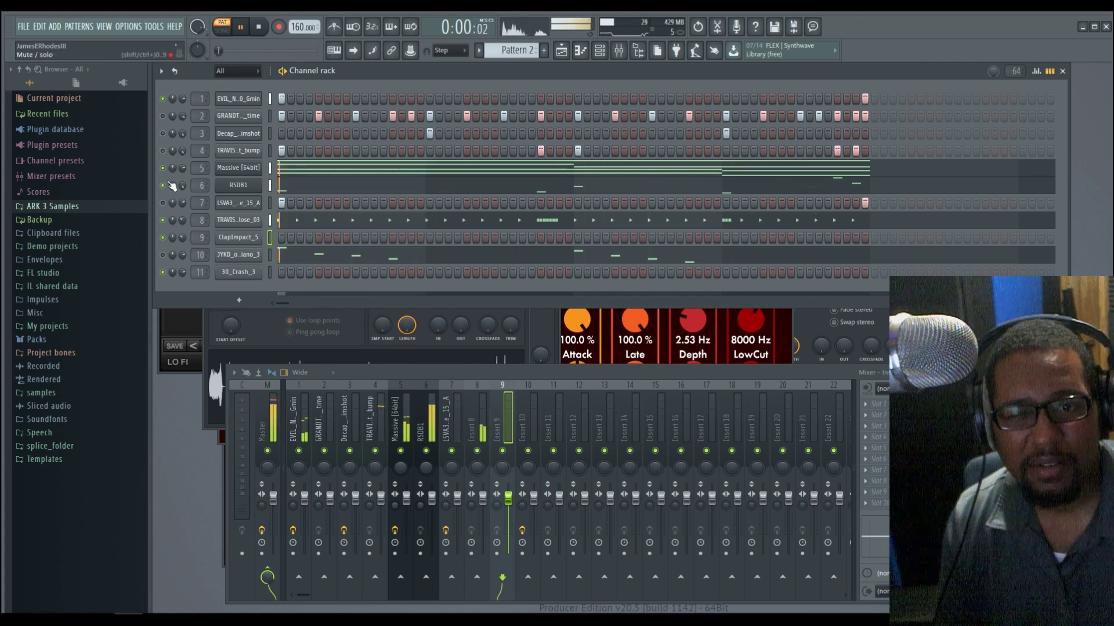
left_click(162, 99)
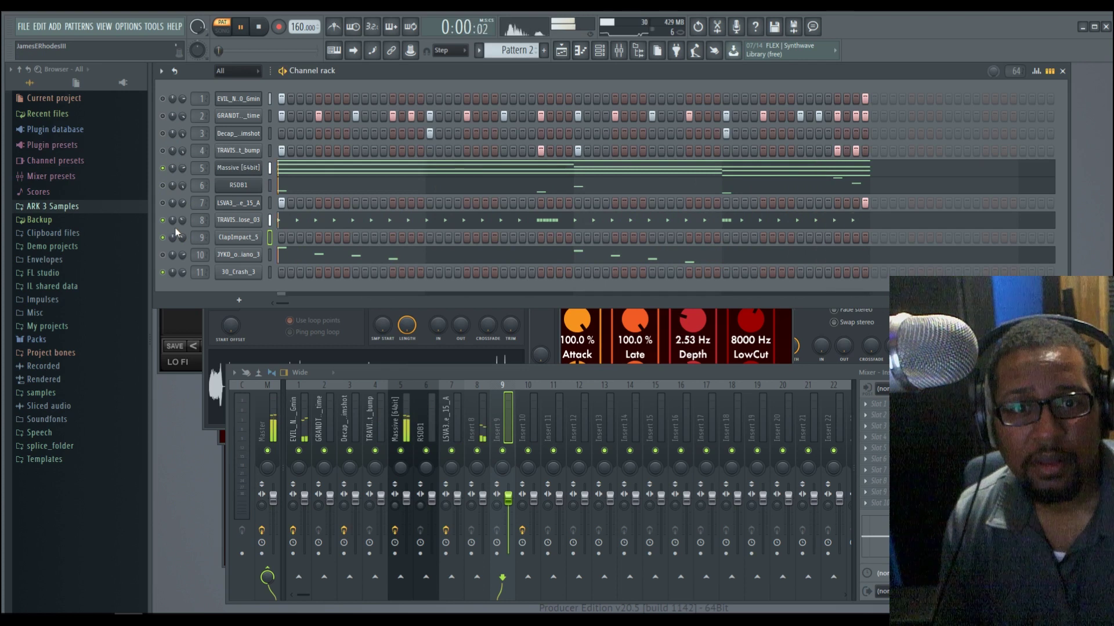
key("space")
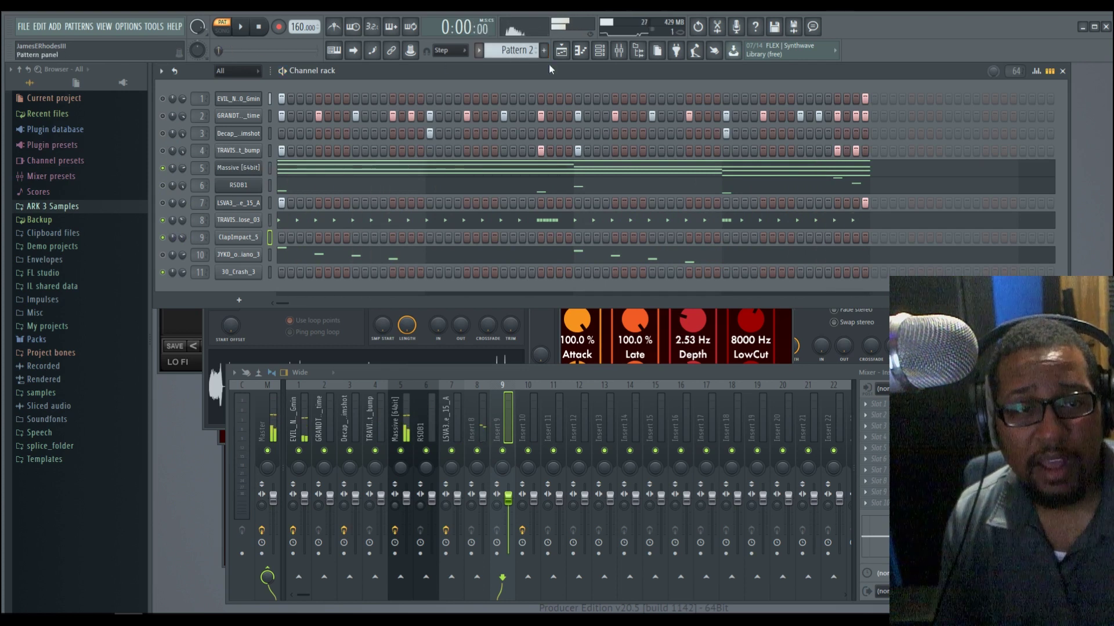
- Return to the playlist in song mode and play the arrangement from the beginning to hear the Pattern 2 intro
left_click(560, 51)
left_click(370, 94)
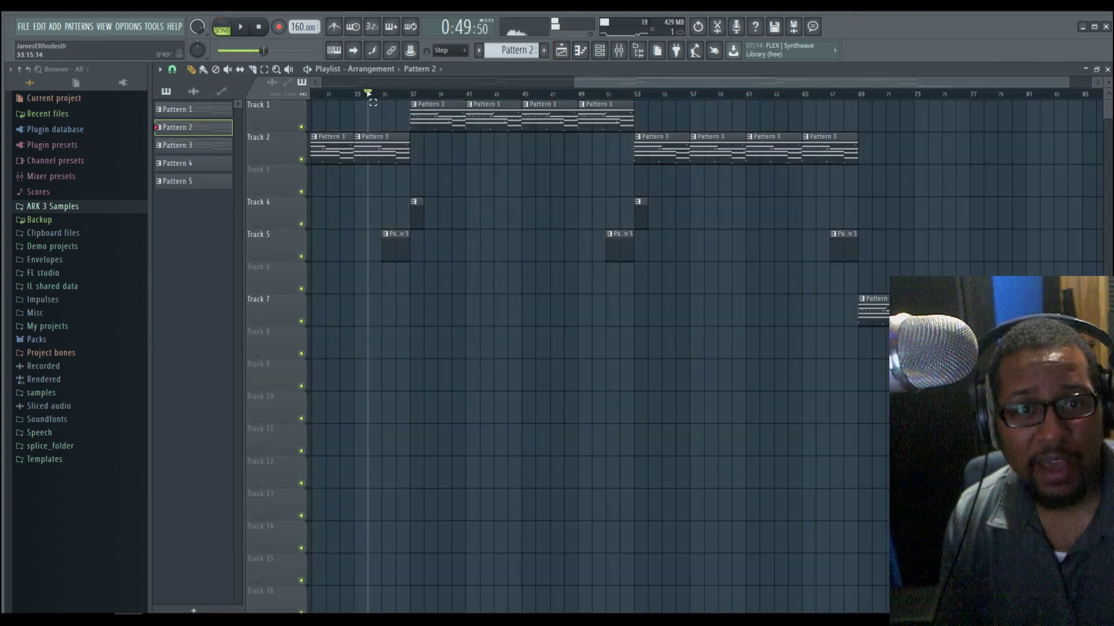
left_click_drag(615, 77, 361, 79)
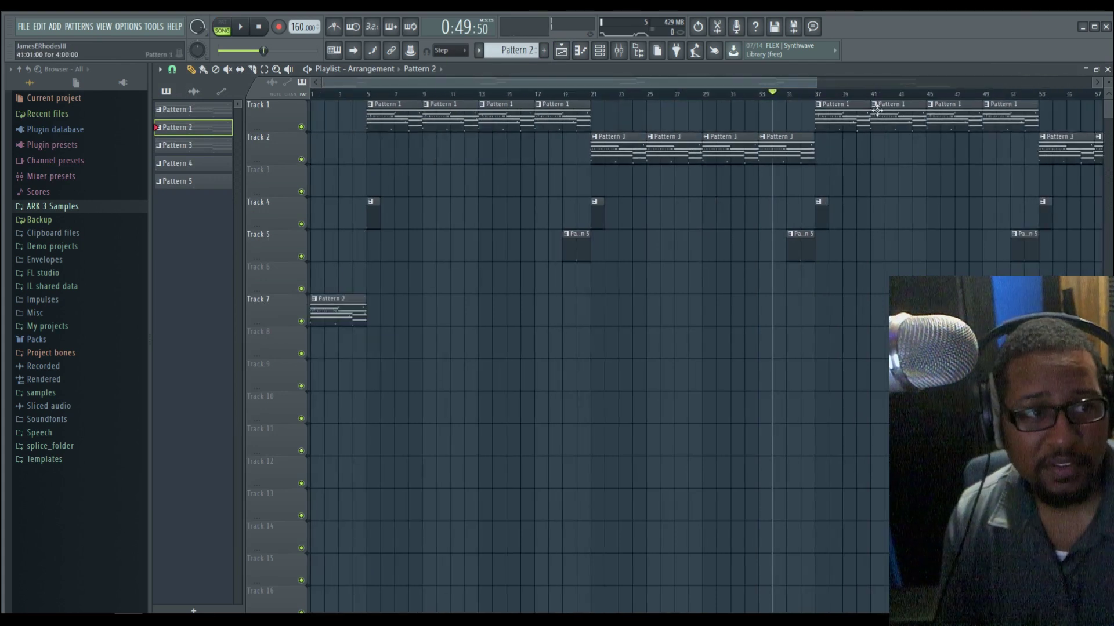
left_click(256, 32)
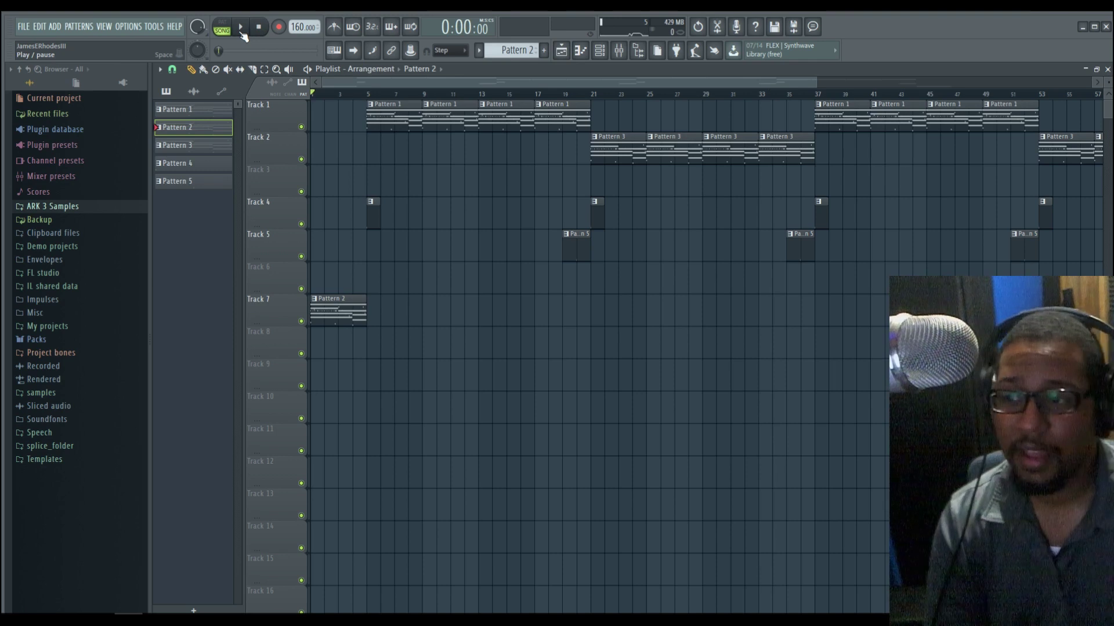
left_click(241, 27)
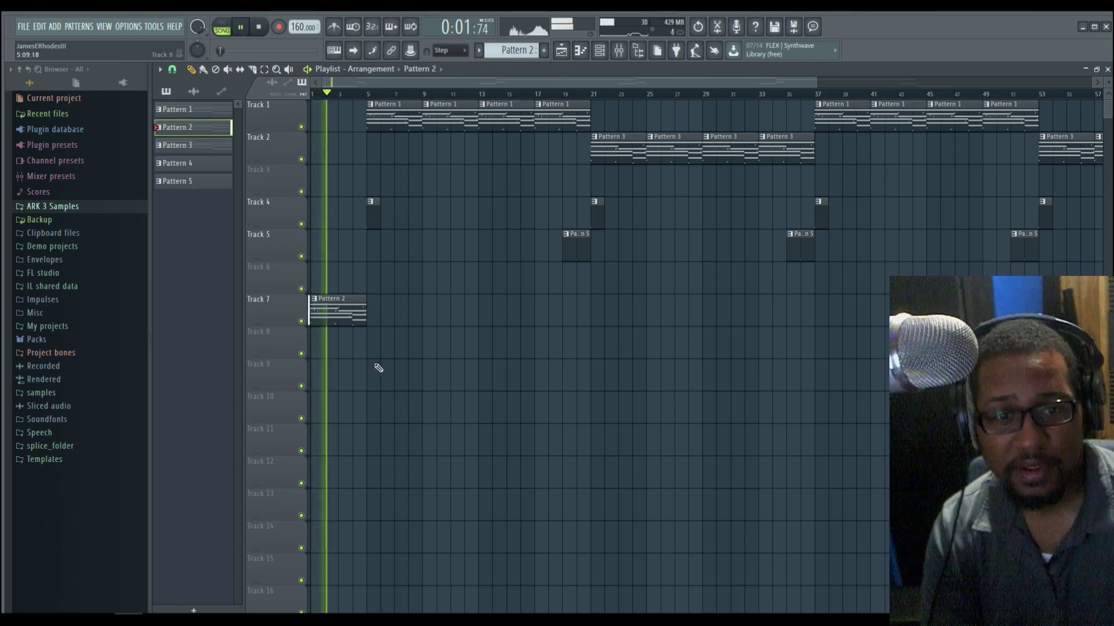
- Place a Pattern 5 clip on Track 5 at bar 3, ahead of the main section, and close the playlist
left_click(342, 249)
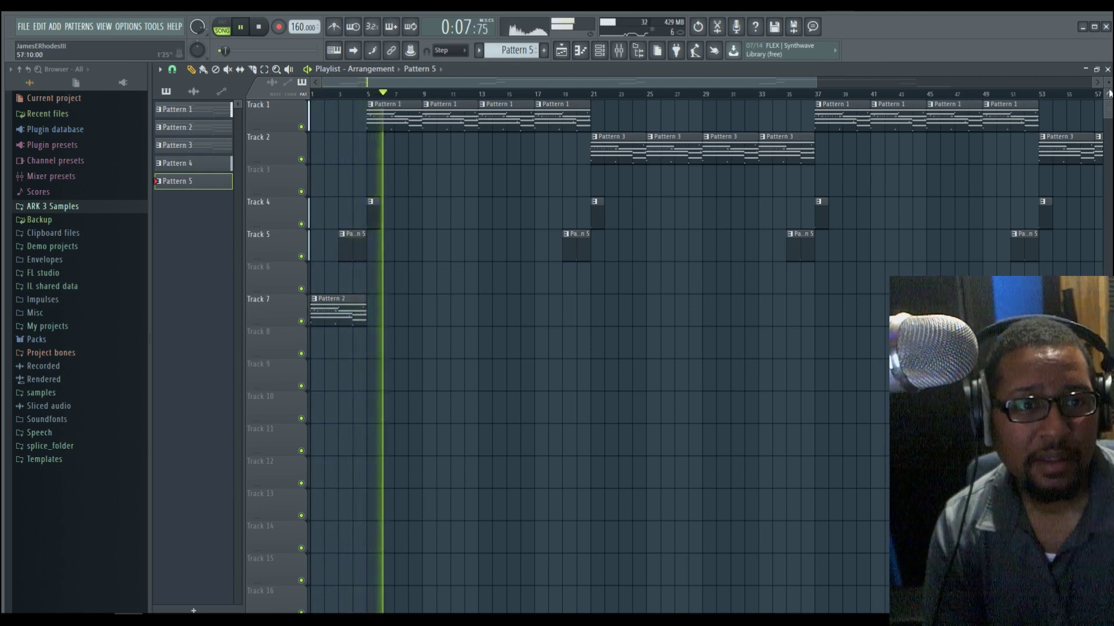
left_click(1107, 70)
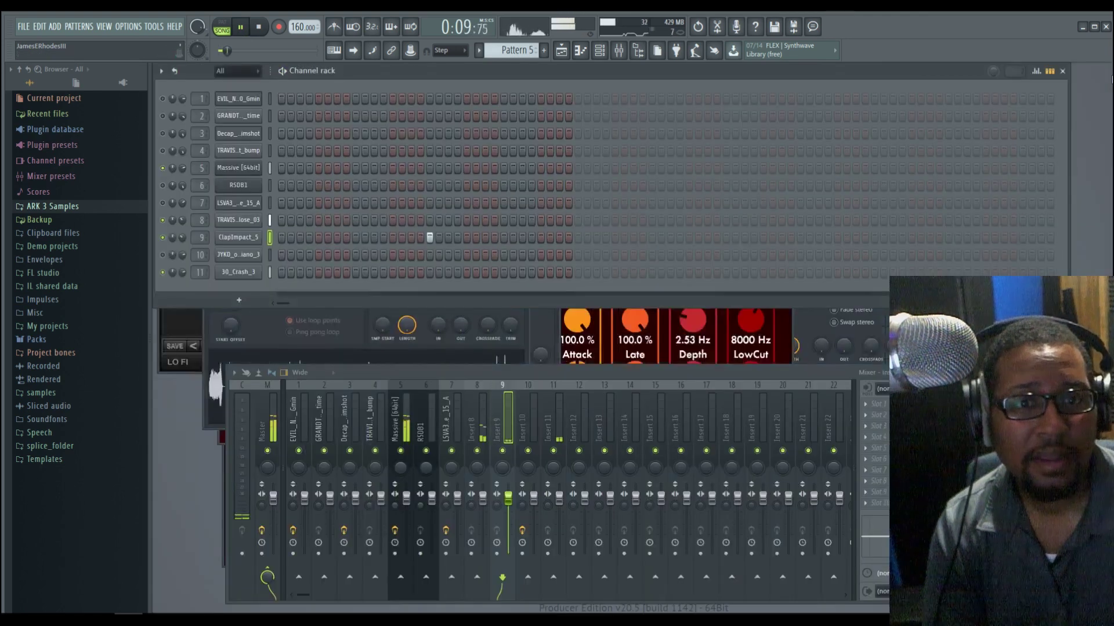
- Switch all channels in the channel rack back on, and play the arrangement from the beginning to hear the intro
right_click(162, 168)
left_click(188, 177)
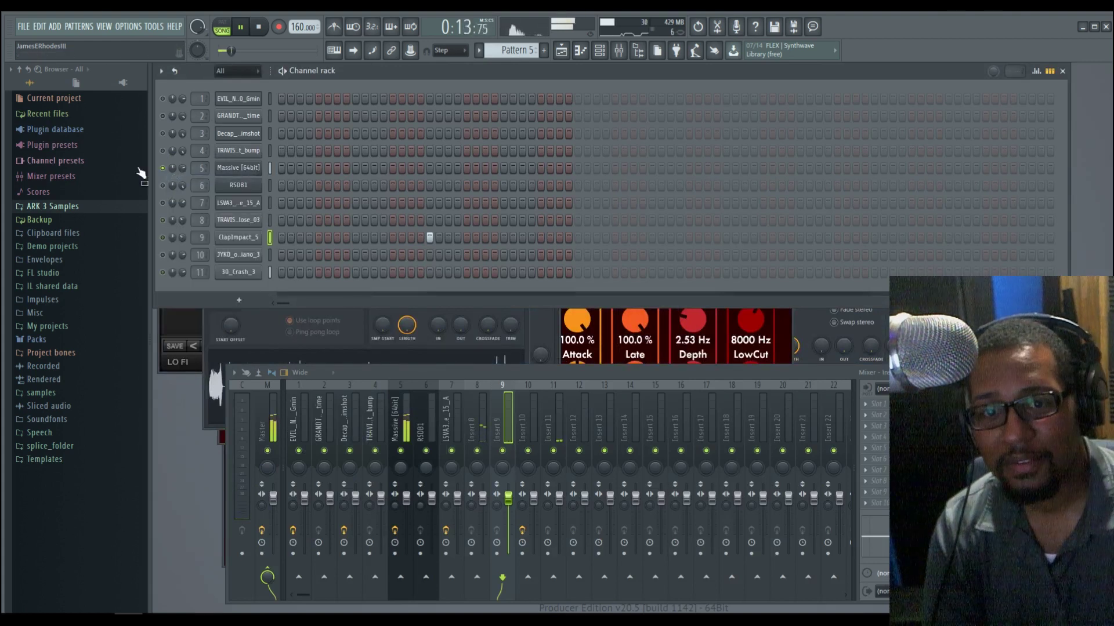
right_click(162, 172)
left_click(174, 179)
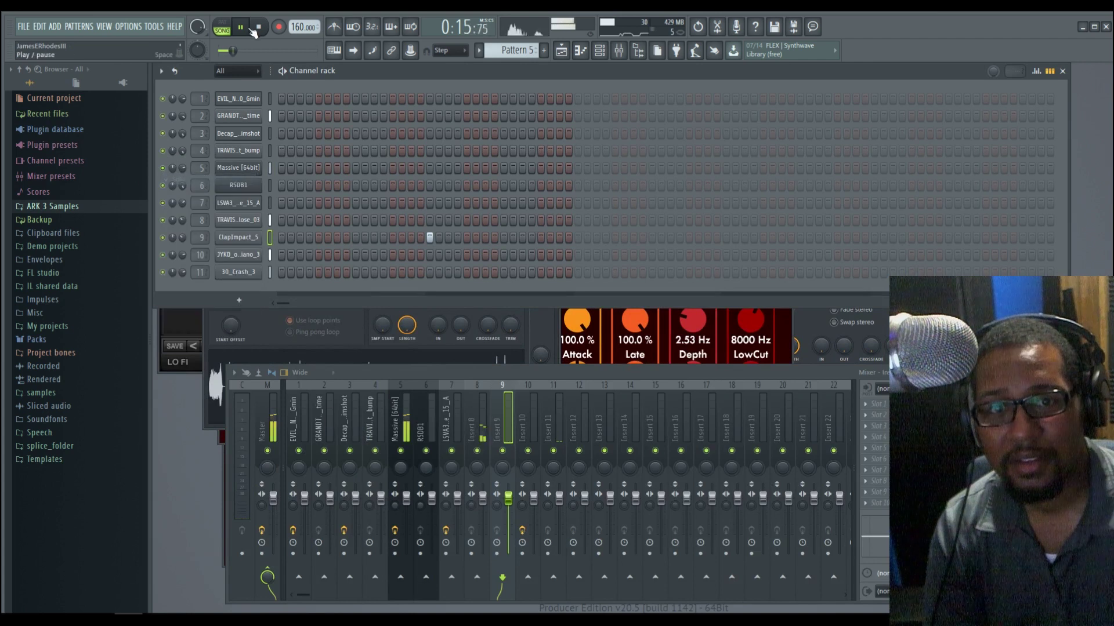
left_click(240, 27)
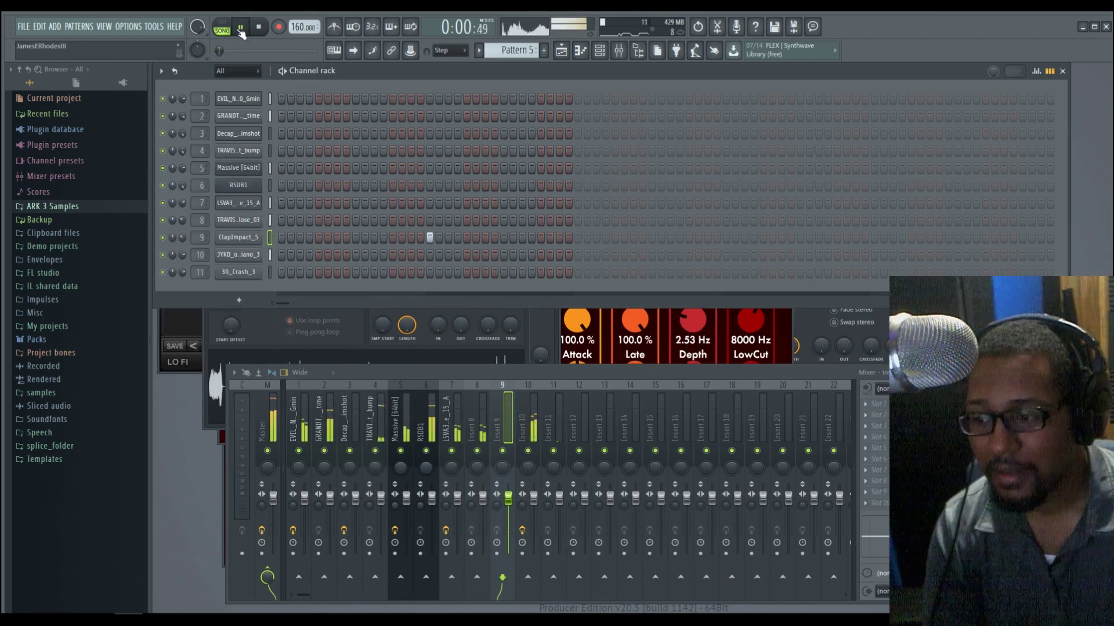
key("F5")
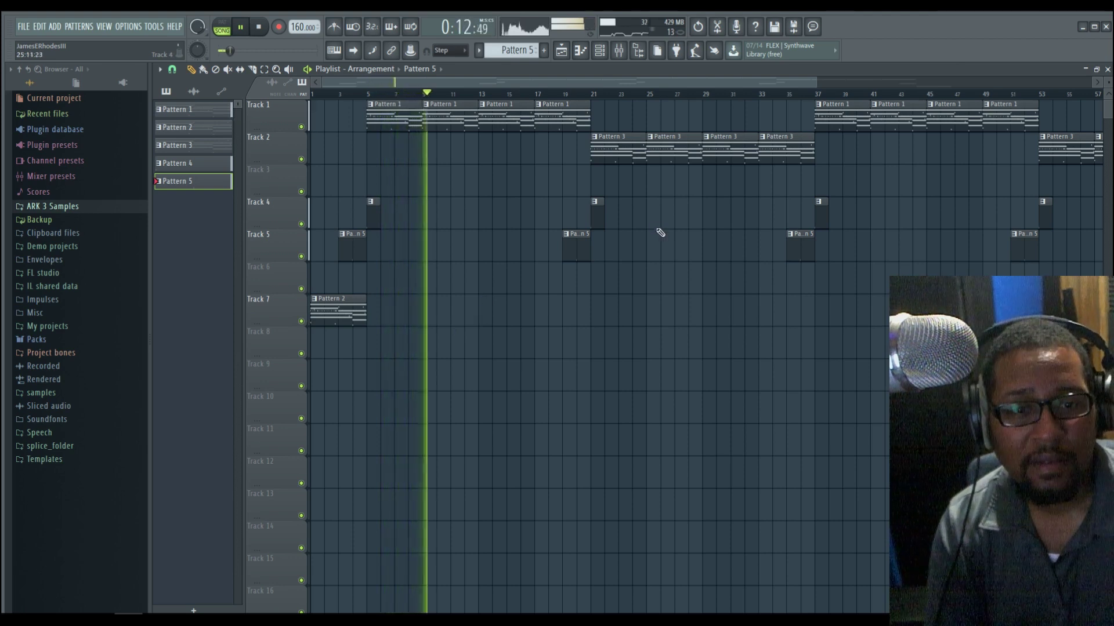
key("space")
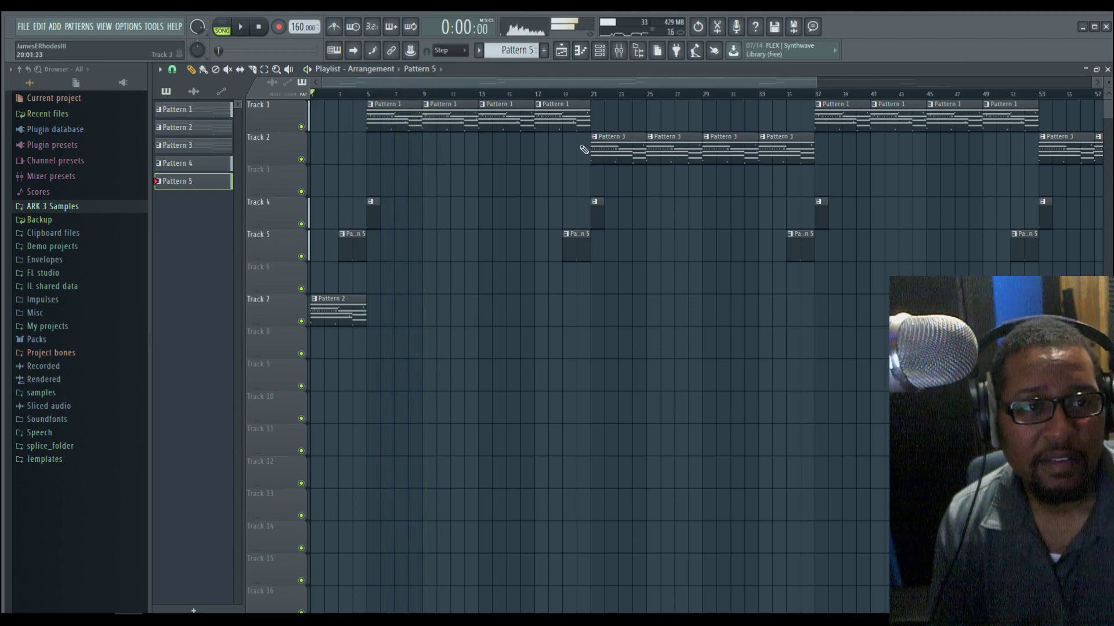
- Return to Pattern 2 in the channel rack, cut the notes of channels 4 and 6, and switch to pattern mode
left_click(1107, 70)
scroll(513, 50, "up", 3)
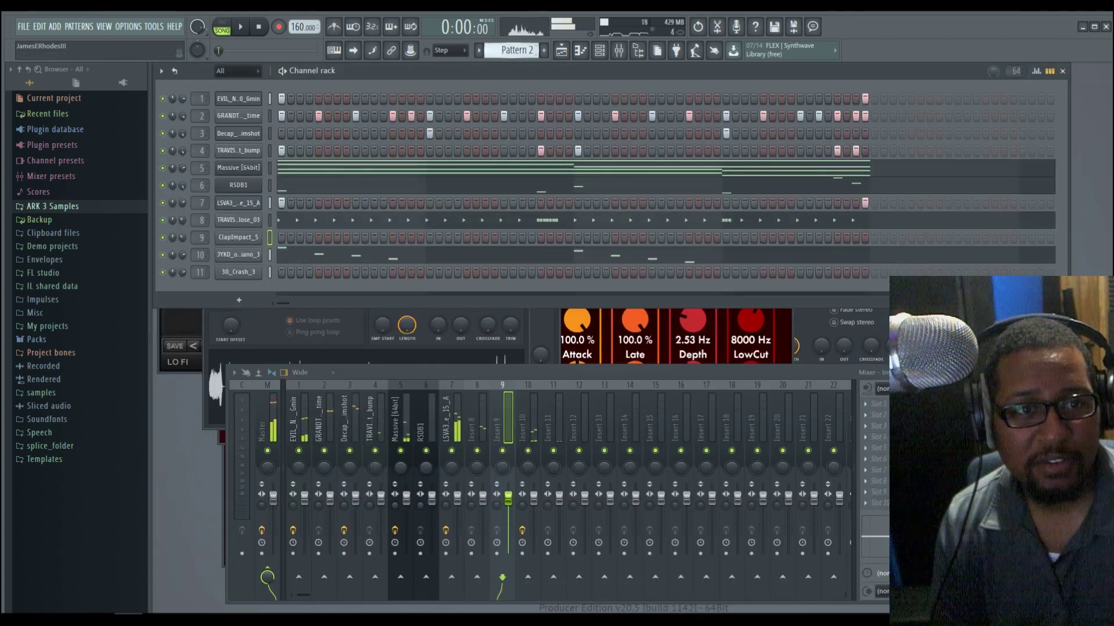
left_click(269, 116)
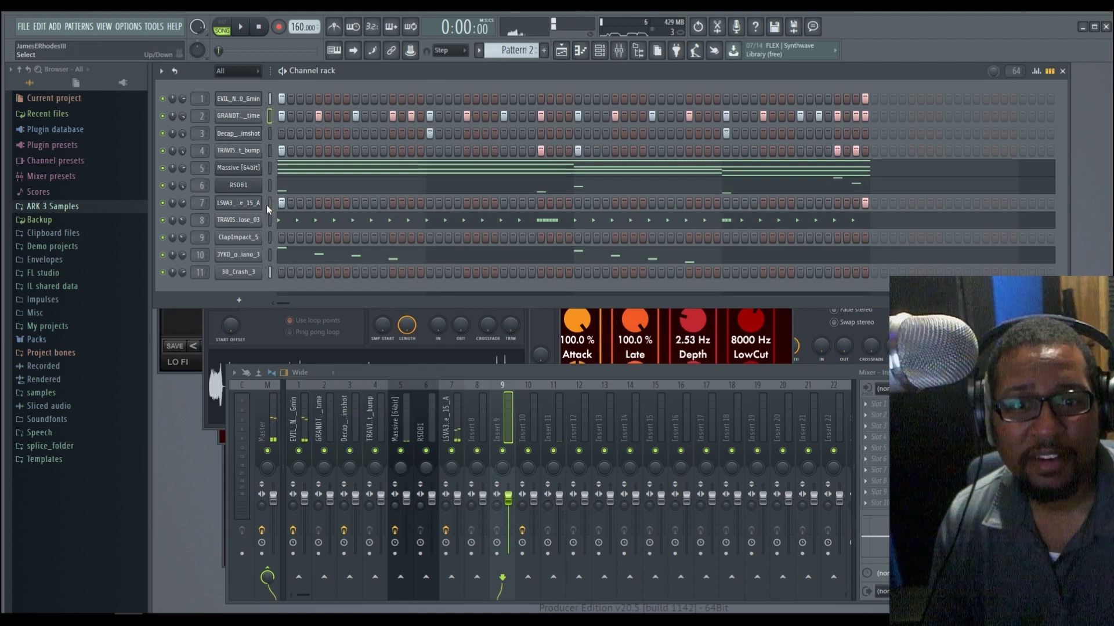
left_click(269, 185)
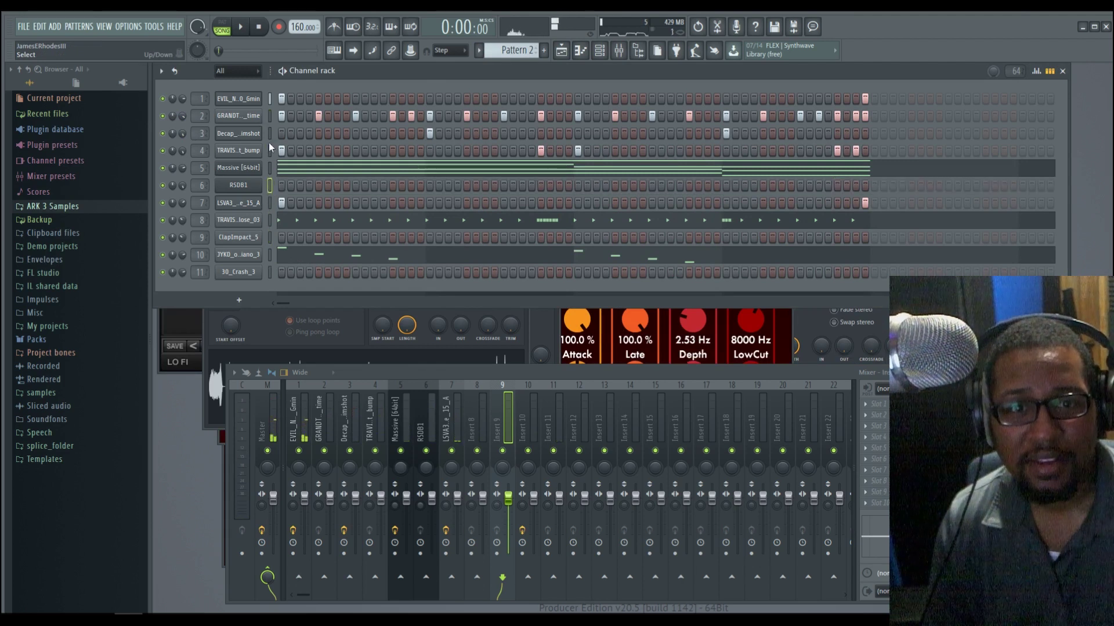
left_click(266, 149)
left_click(222, 29)
key("space")
key("space")
- Undo the unwanted cut affecting several channels, clear the steps of channel 7, and play Pattern 2 briefly
key("ctrl+z")
key("ctrl+z")
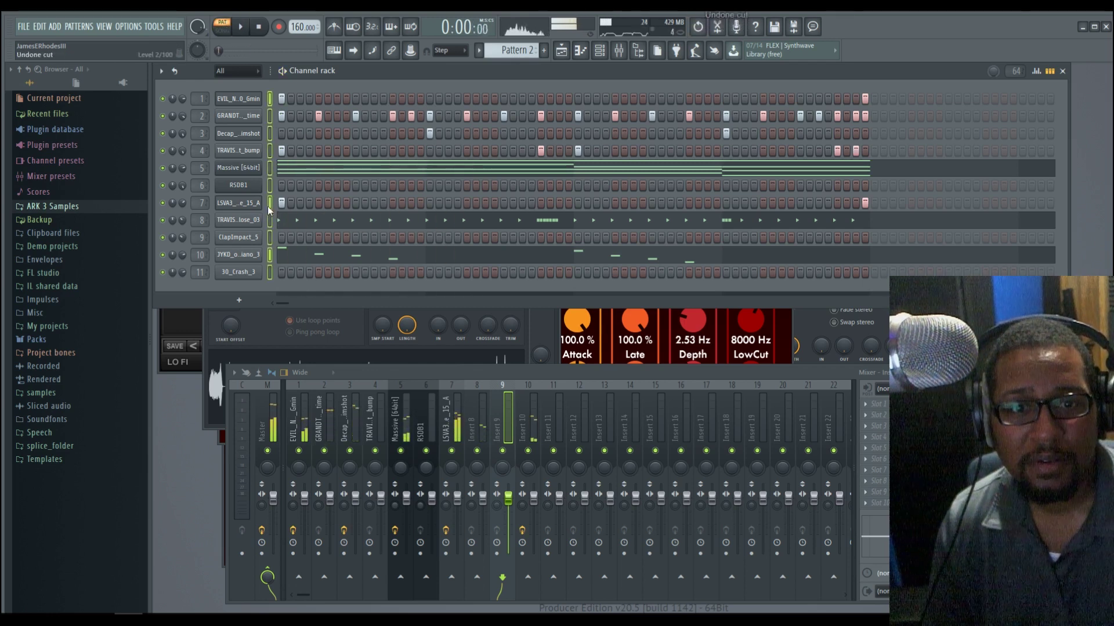
left_click(273, 203)
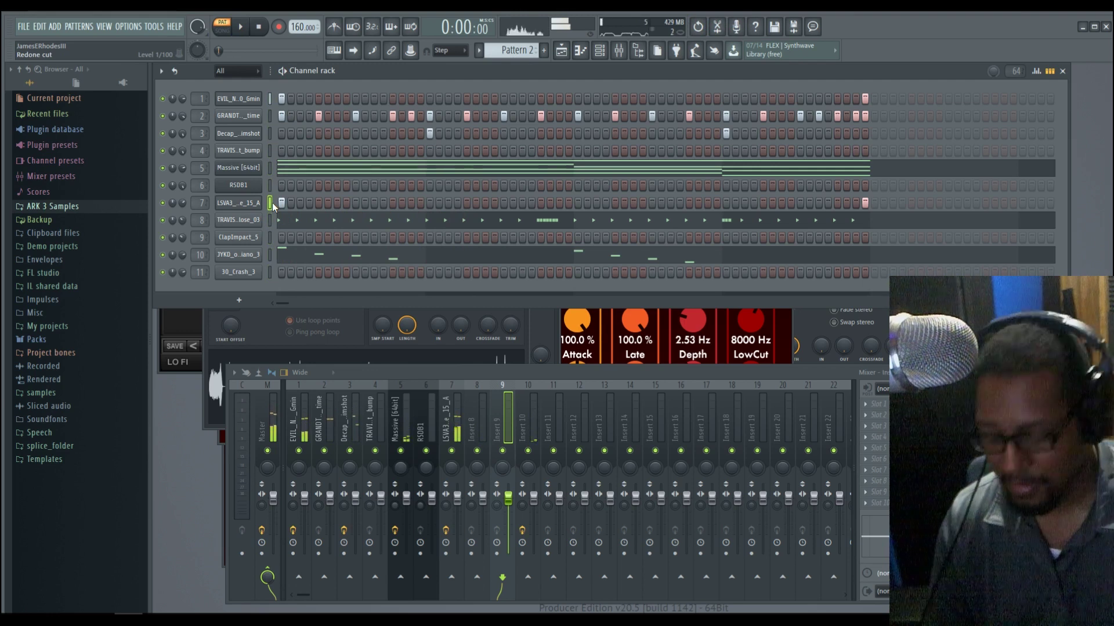
key("space")
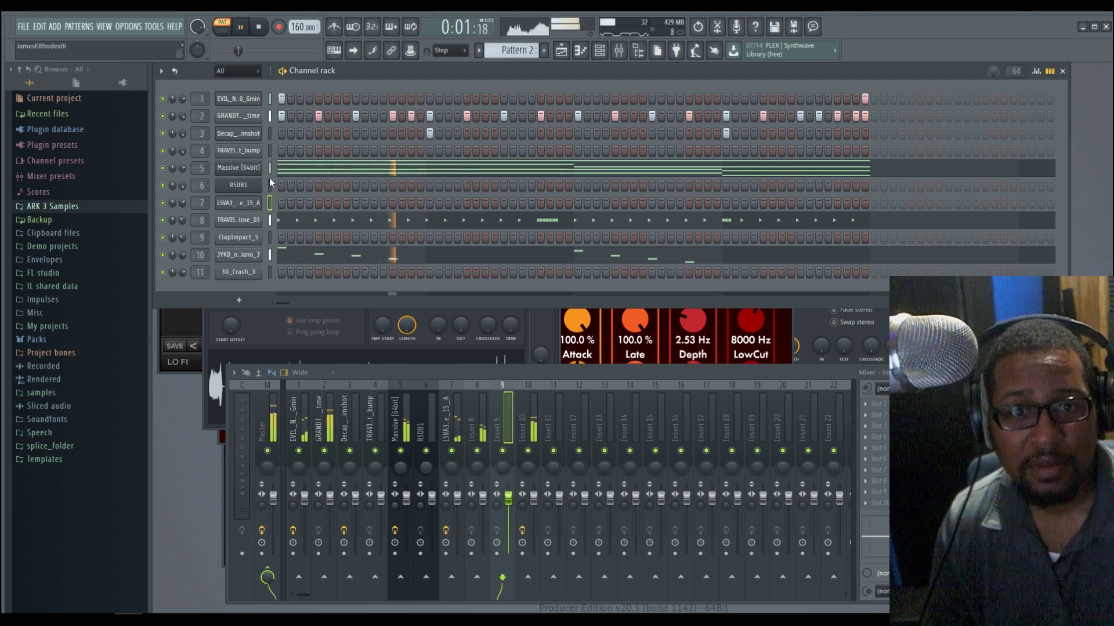
key("space")
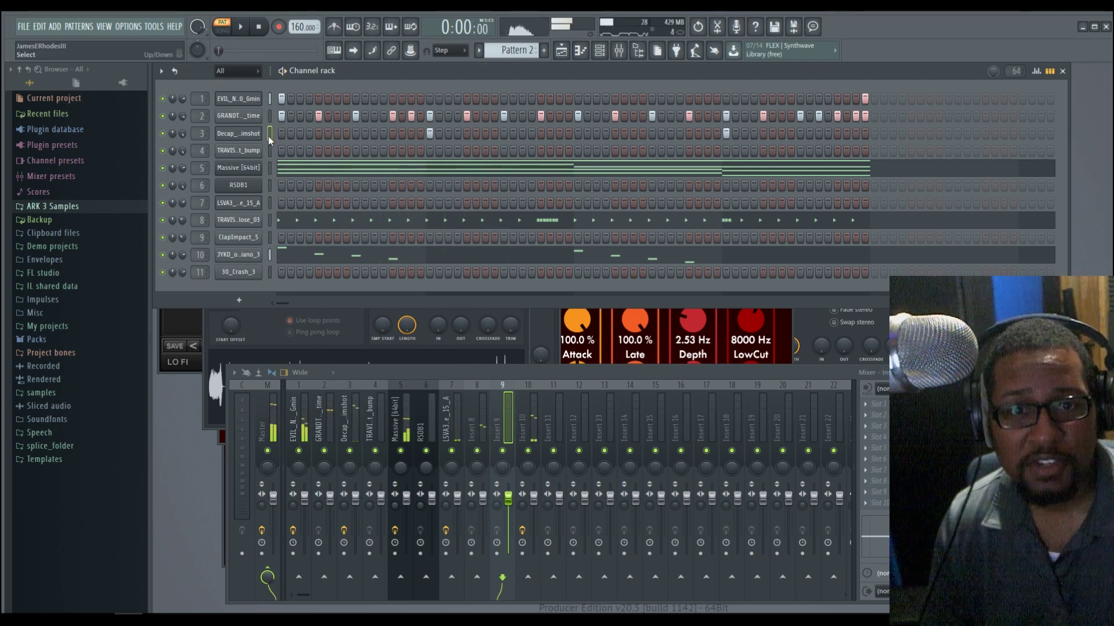
- Cut the remaining steps of channels 1 to 3 and the notes of channel 10 from Pattern 2 while auditioning it
left_click(270, 99)
left_click(270, 117)
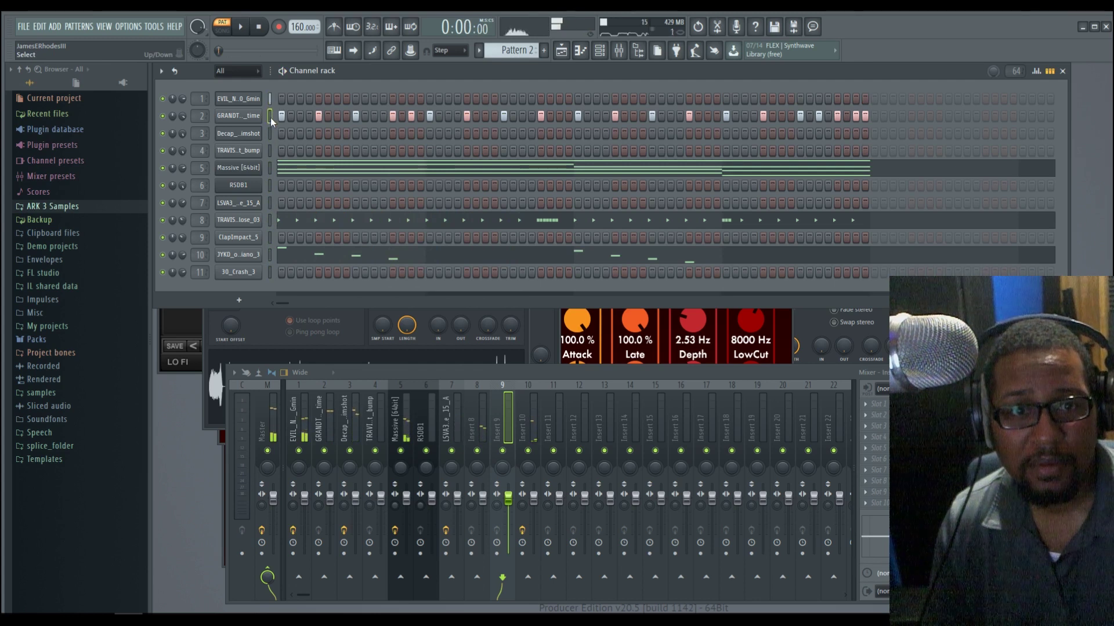
key("space")
left_click(270, 254)
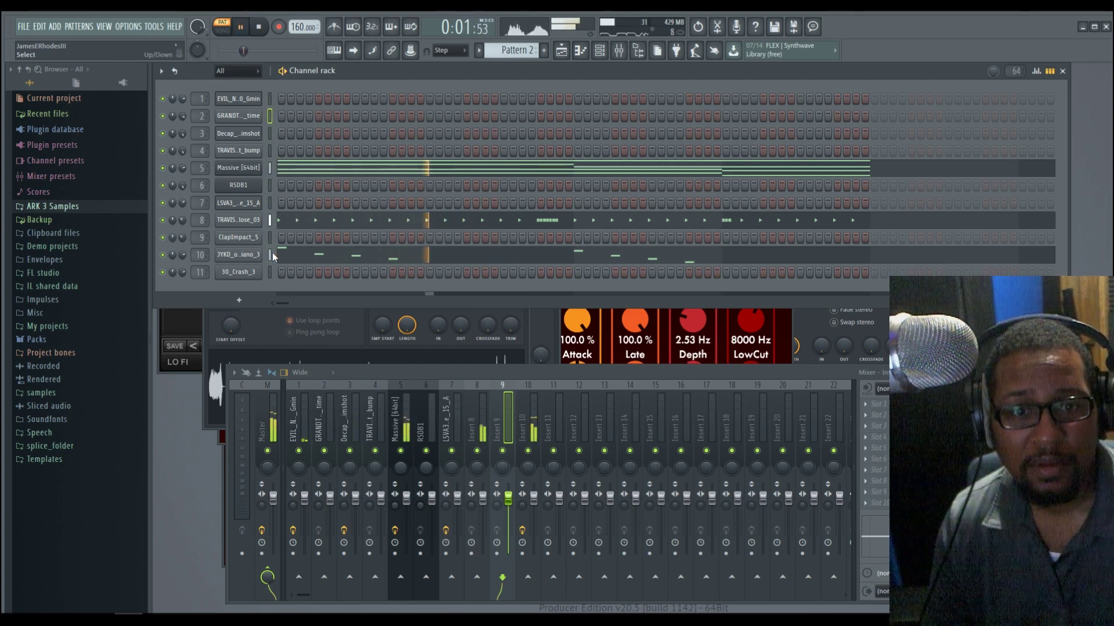
key("ctrl+x")
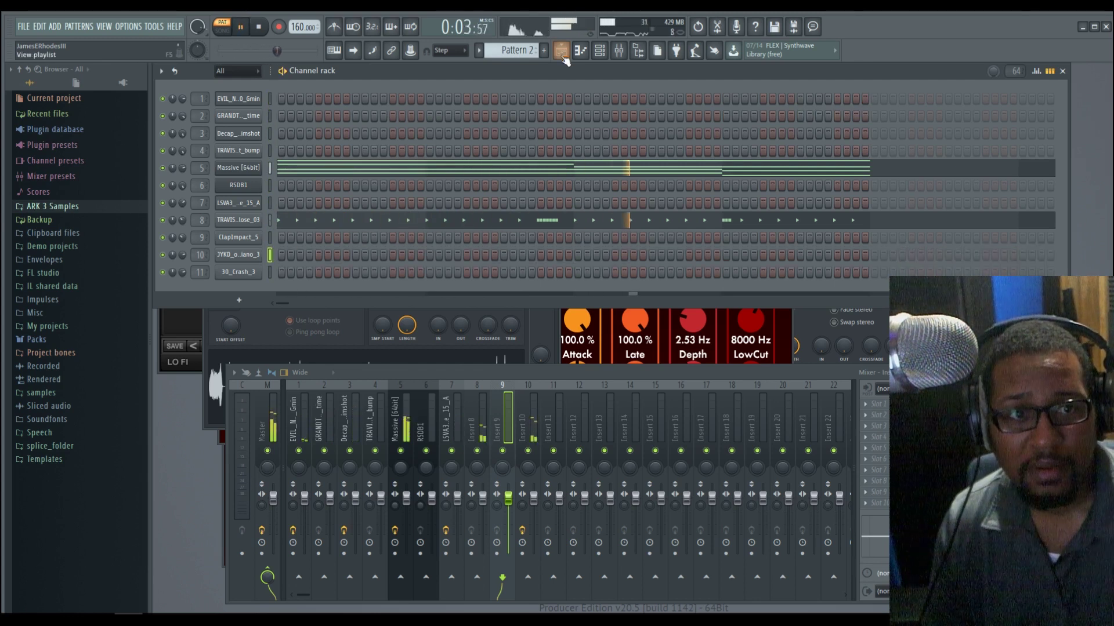
- Return to the playlist in song mode and play the full arrangement from the stripped-down Pattern 2 intro
key("F5")
key("space")
left_click(223, 26)
key("space")
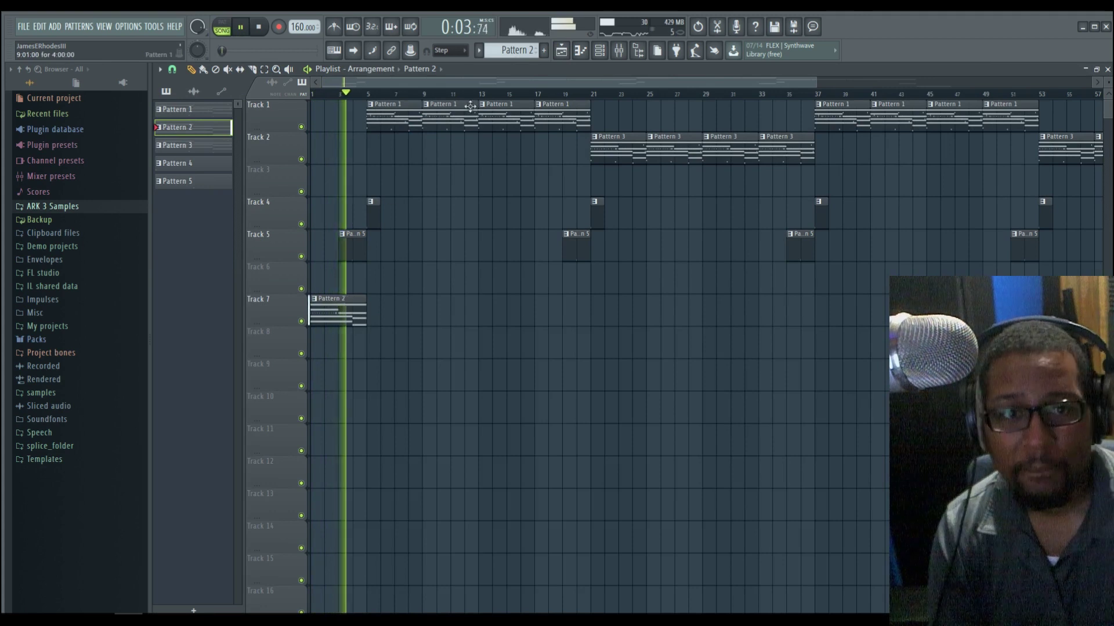
left_click_drag(813, 84, 1042, 86)
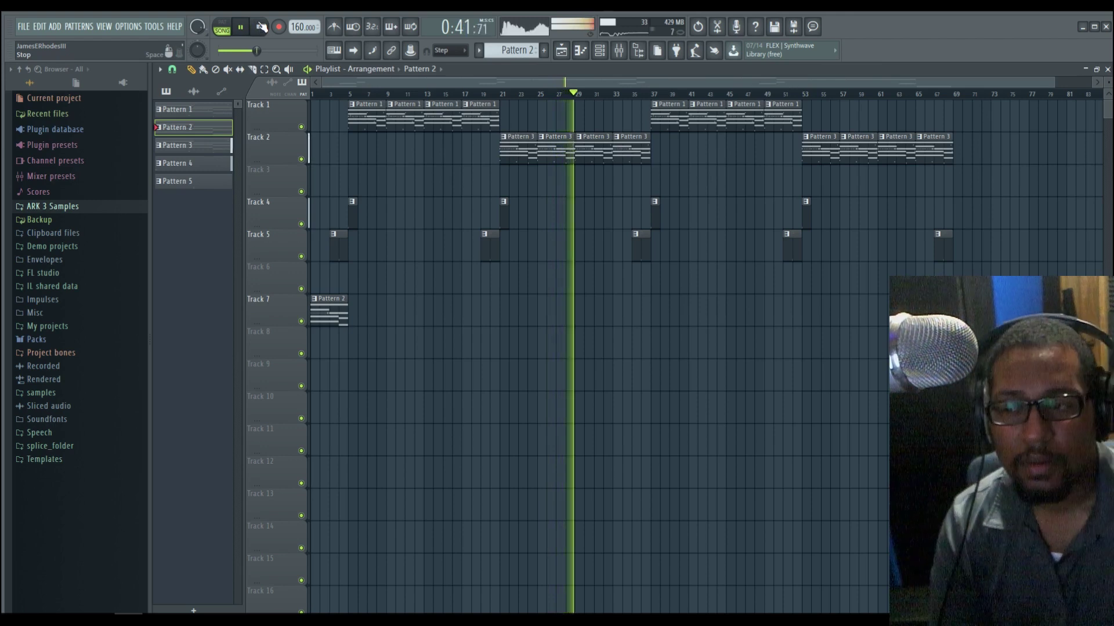
- Stop the song playback and save the project
left_click(261, 27)
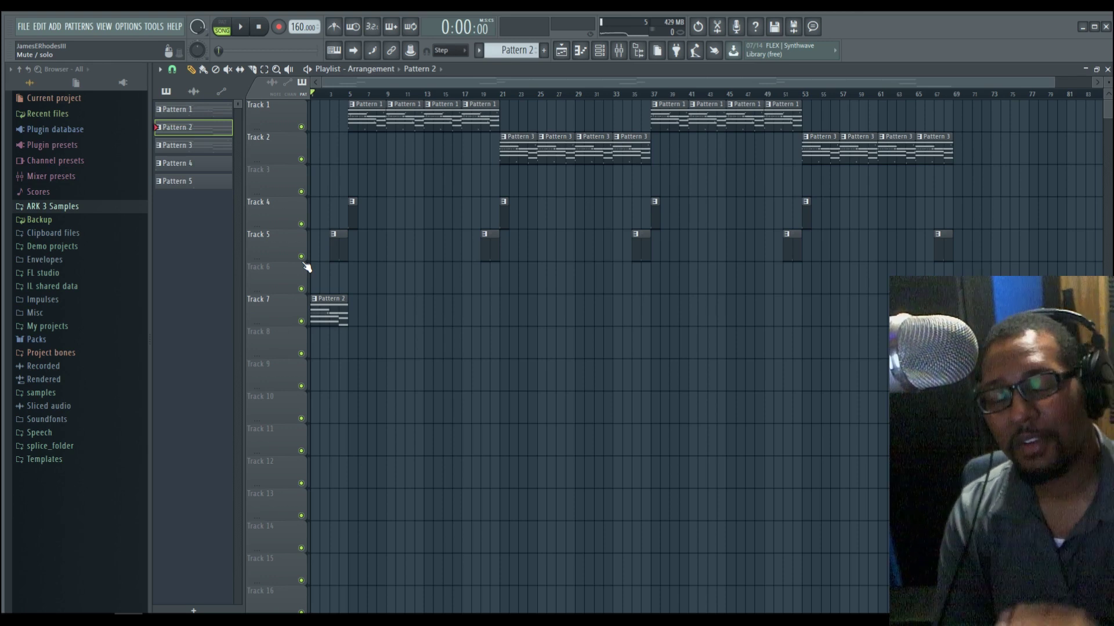
key("ctrl+s")
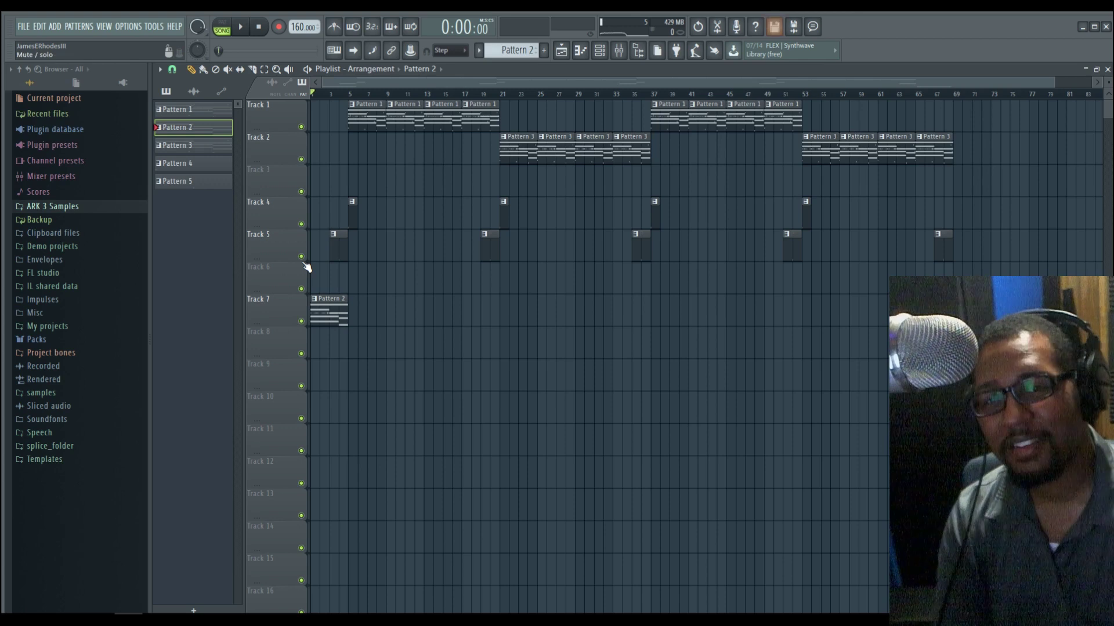